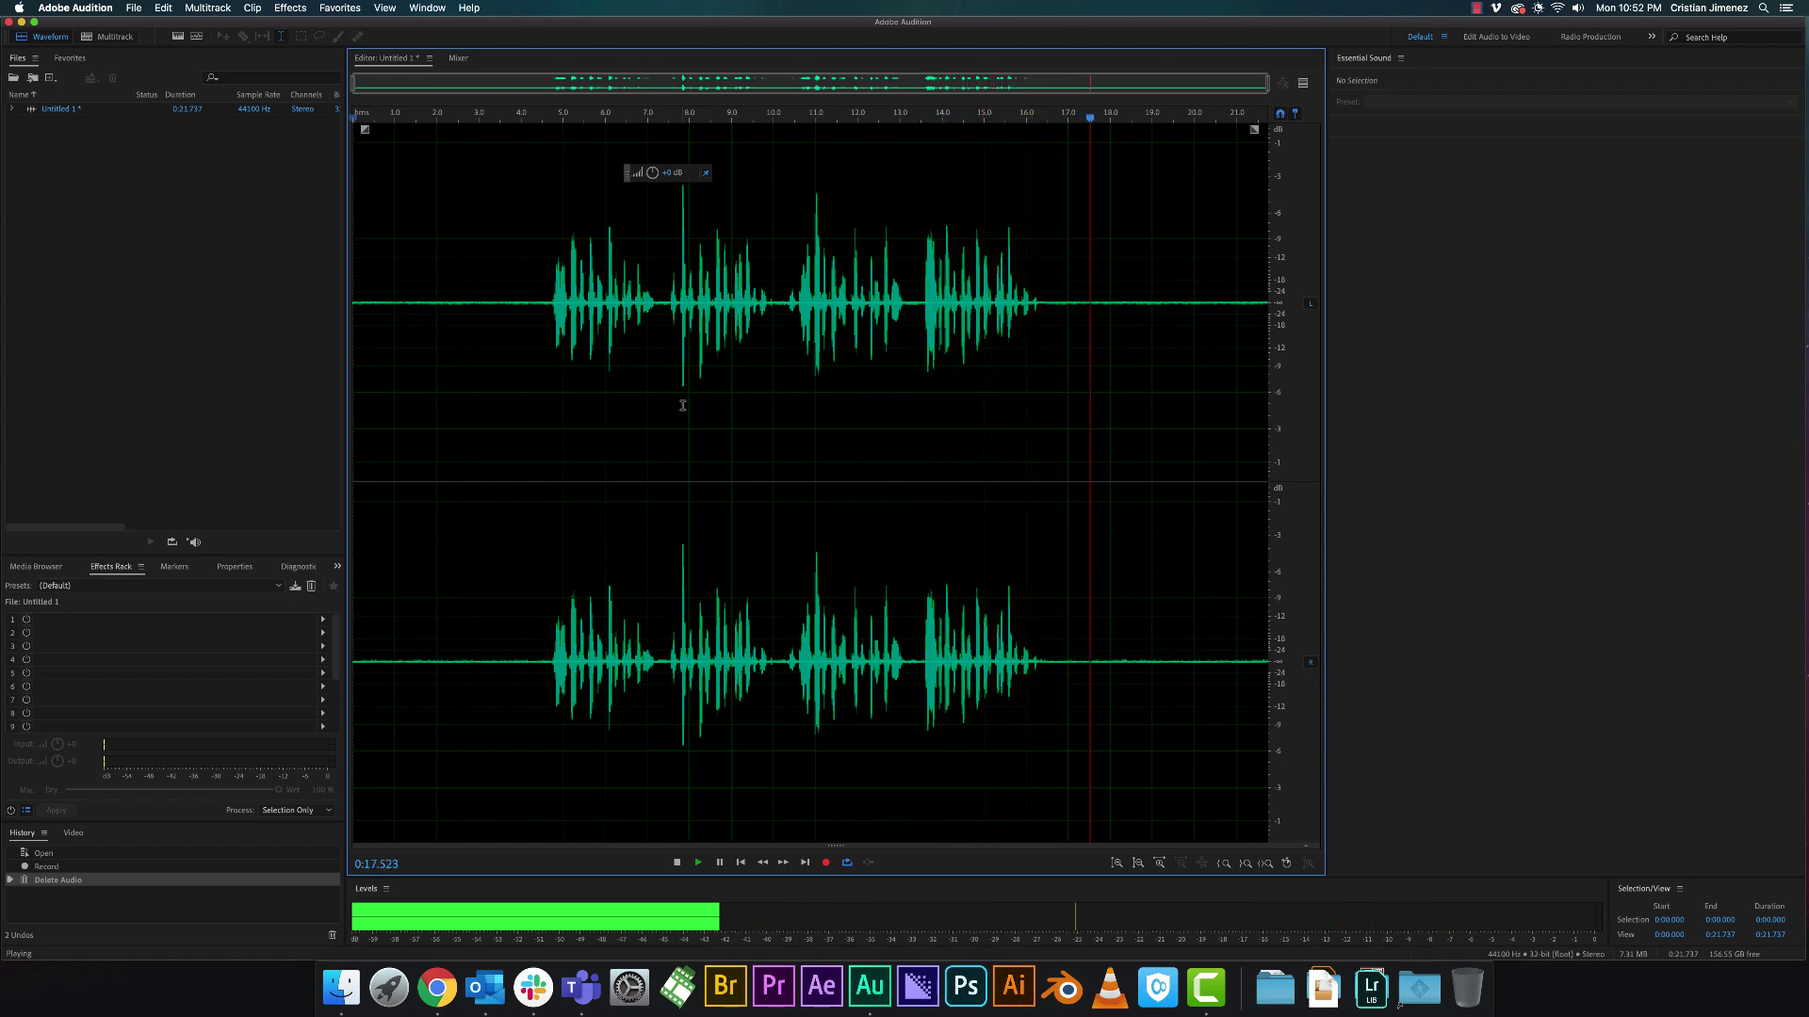
Step: Play the recording back from the start to find the silent opening
{"action": "key", "text": "space"}
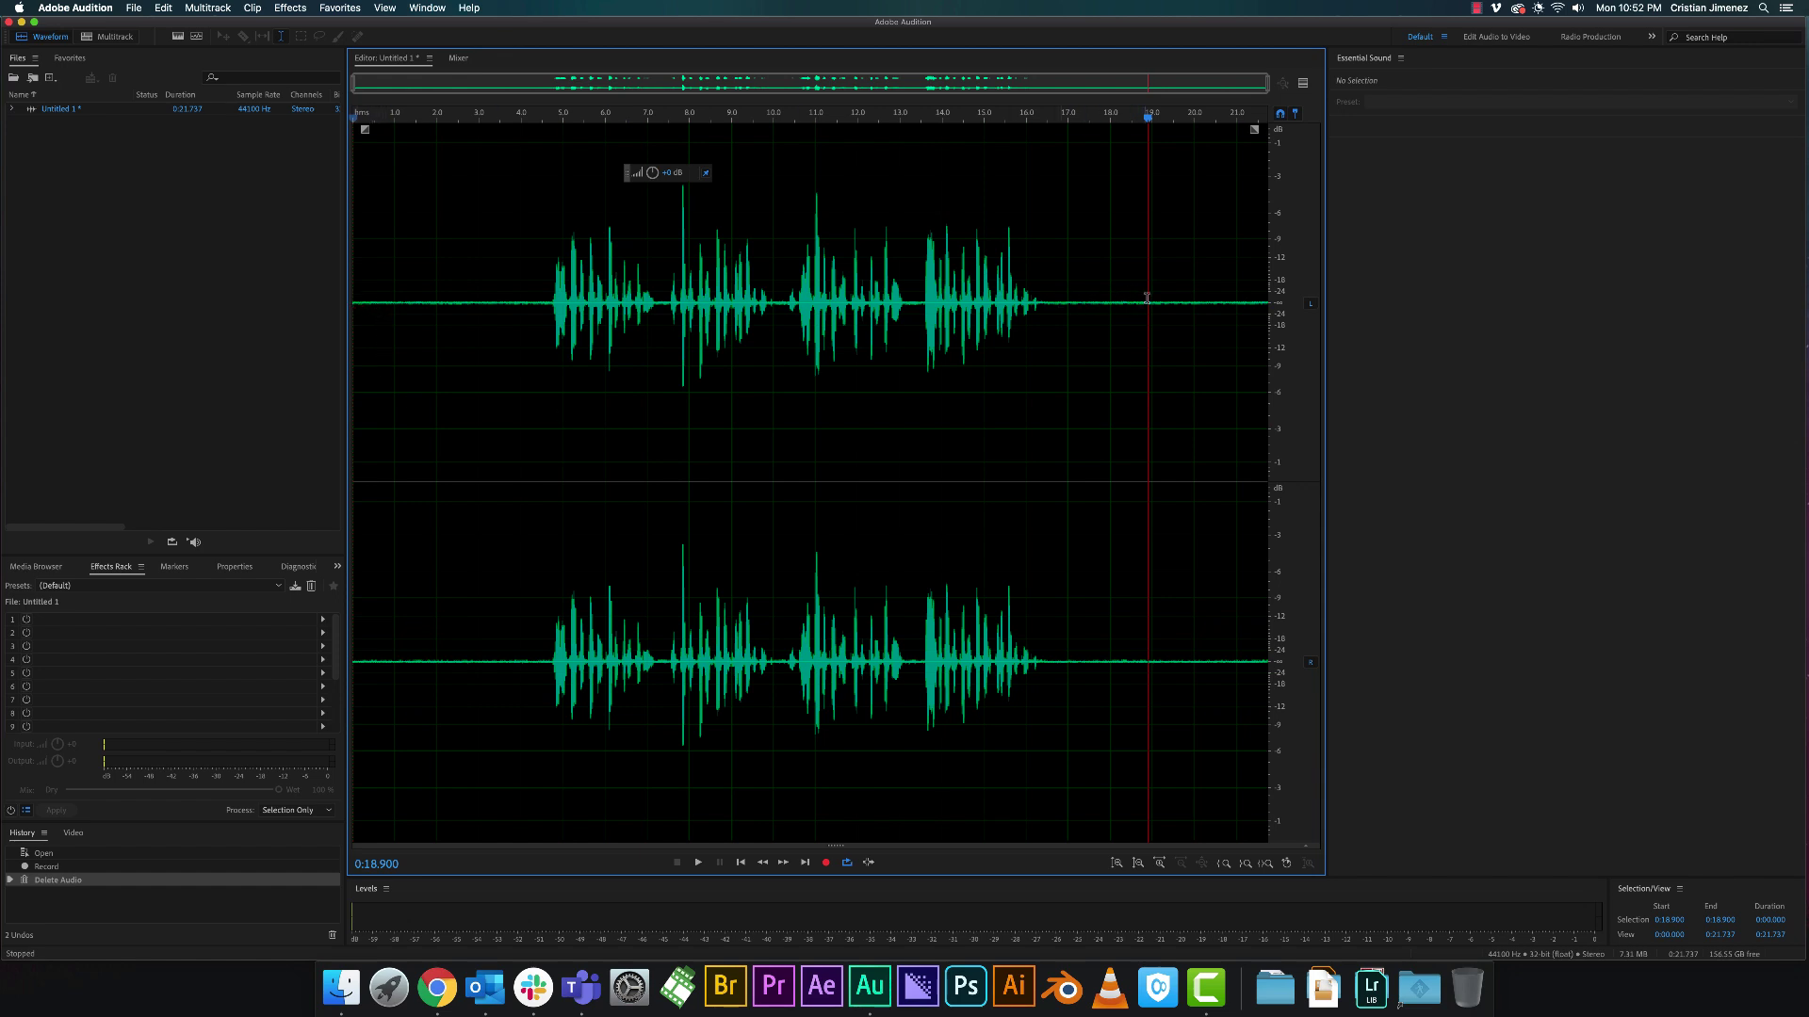
{"action": "left_click", "coordinate": [357, 303]}
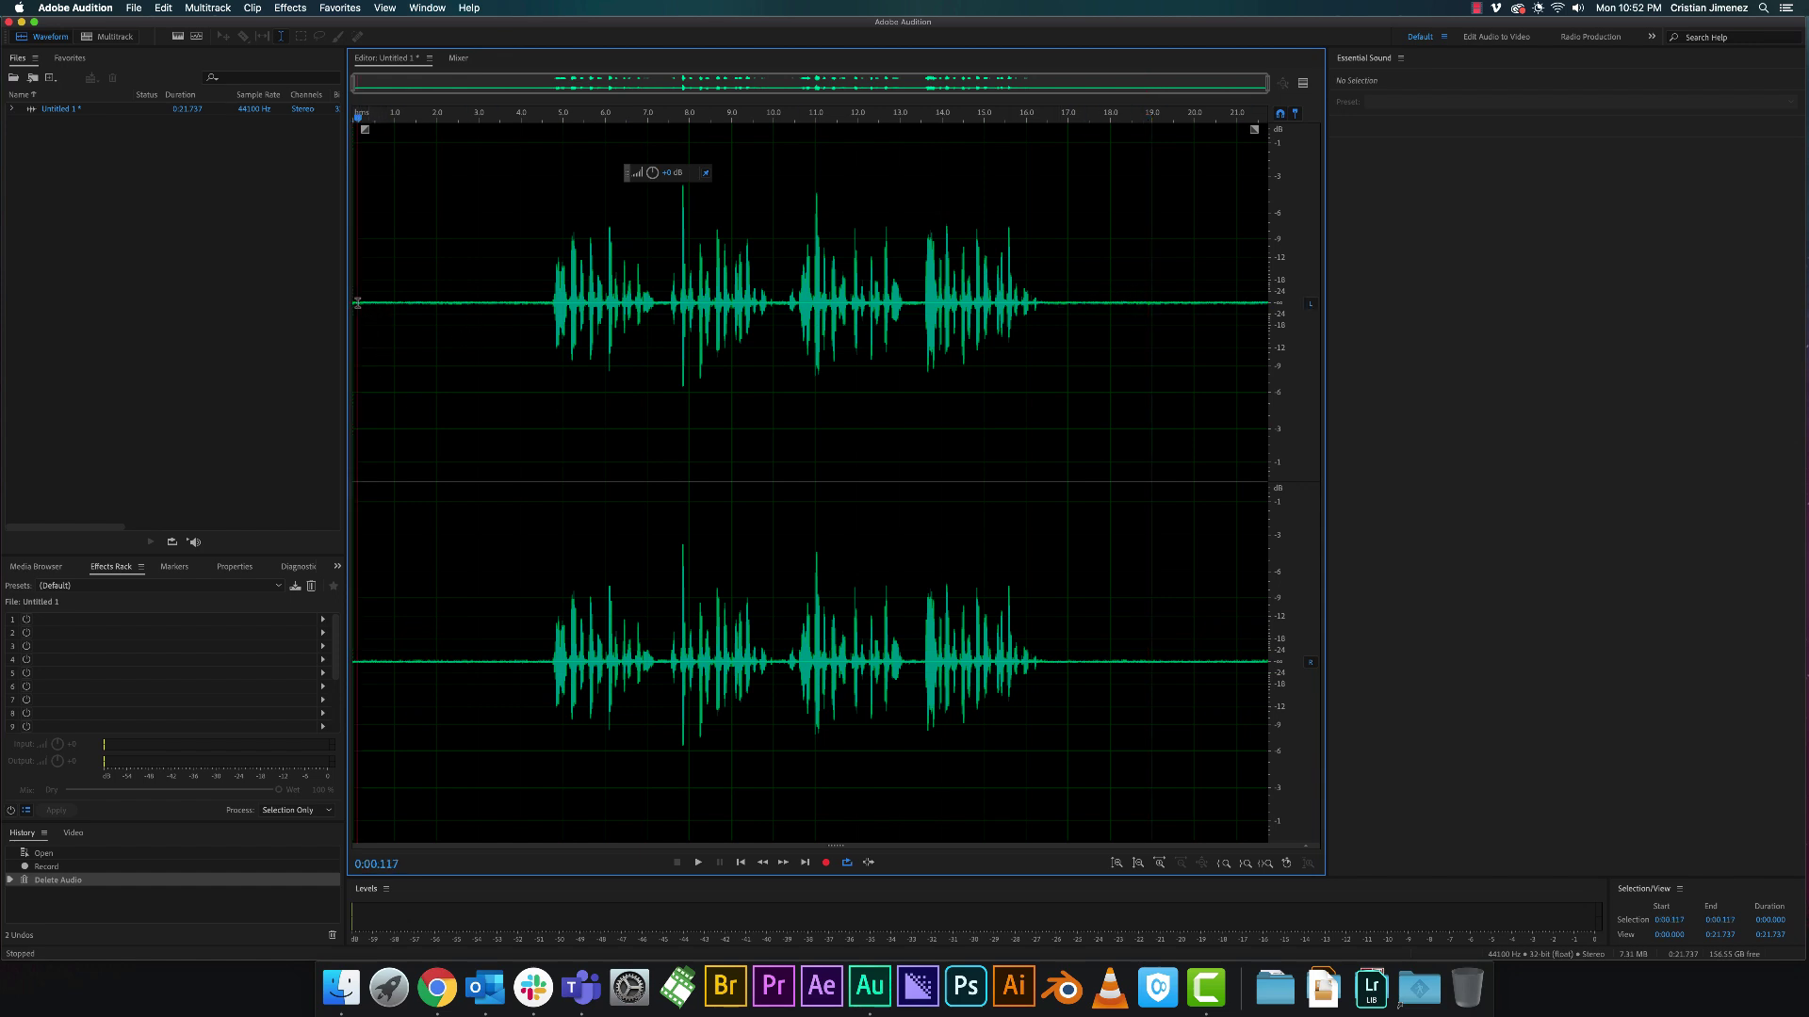
{"action": "key", "text": "space"}
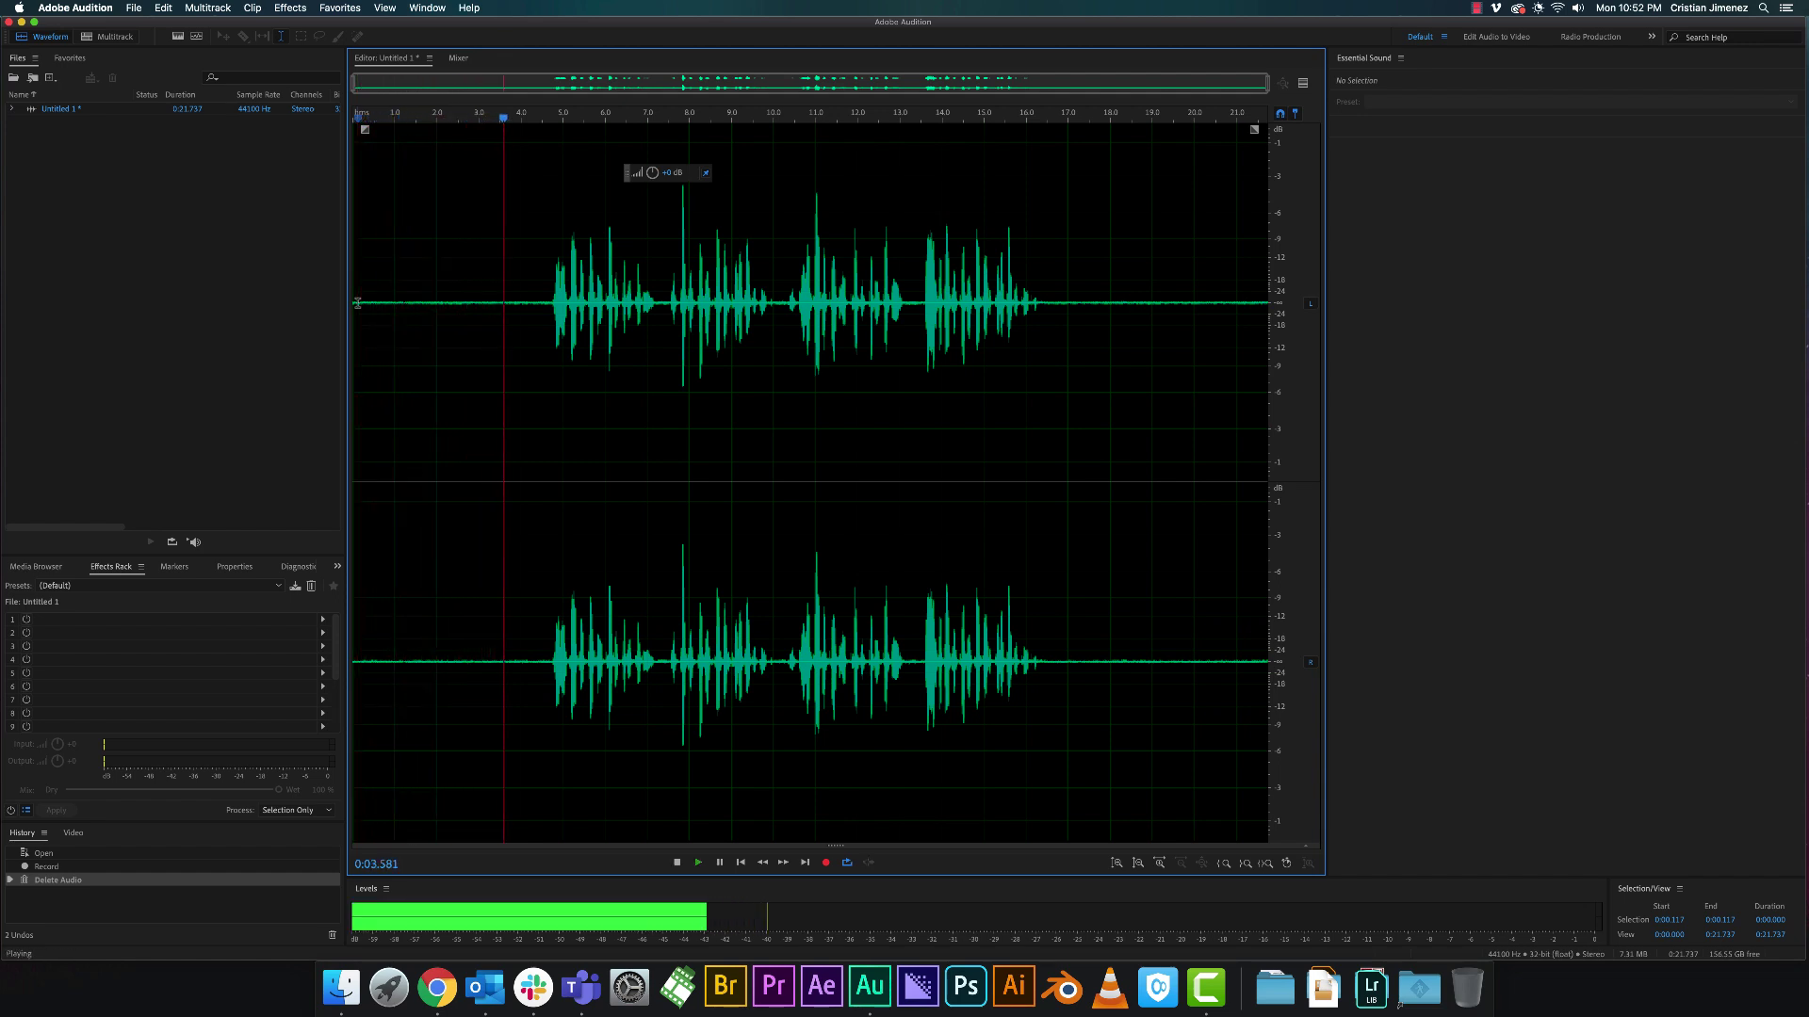
{"action": "key", "text": "space"}
Step: Capture a noise print from the silent stretch 0:00–0:04.649
{"action": "left_click_drag", "start_coordinate": [548, 299], "coordinate": [327, 294]}
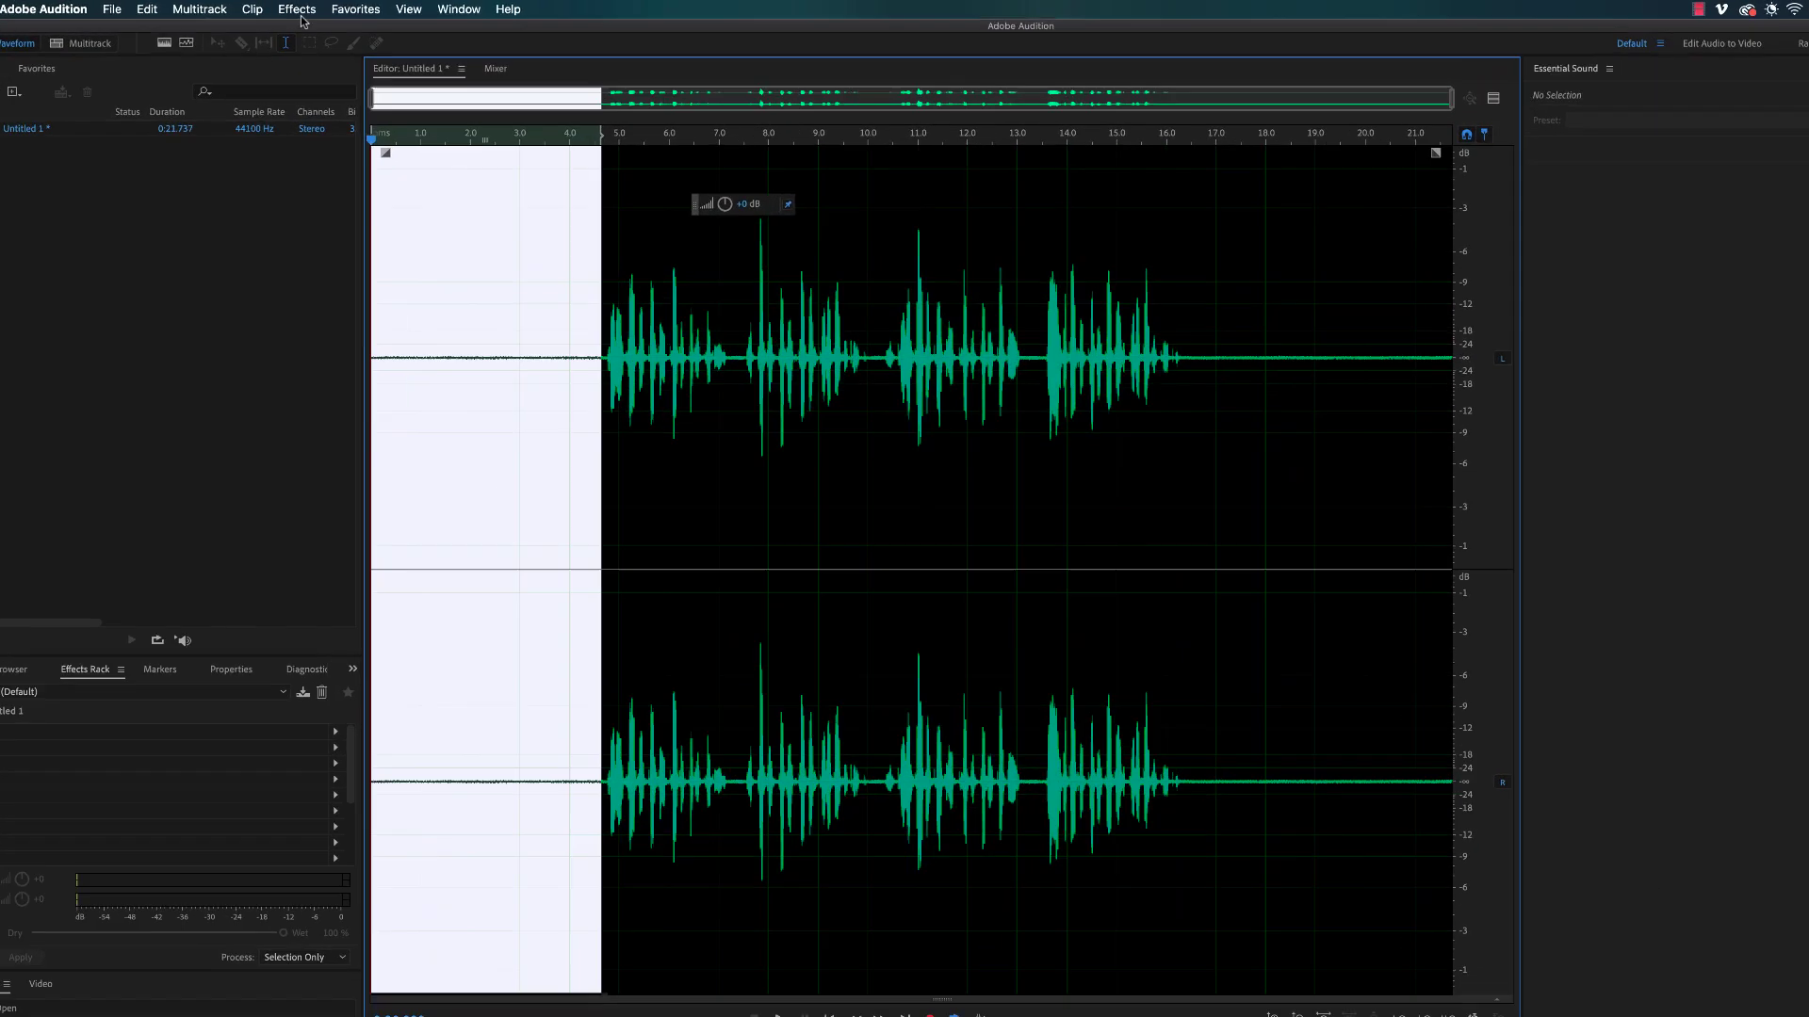
{"action": "left_click", "coordinate": [290, 8]}
{"action": "mouse_move", "coordinate": [393, 217]}
{"action": "mouse_move", "coordinate": [669, 637]}
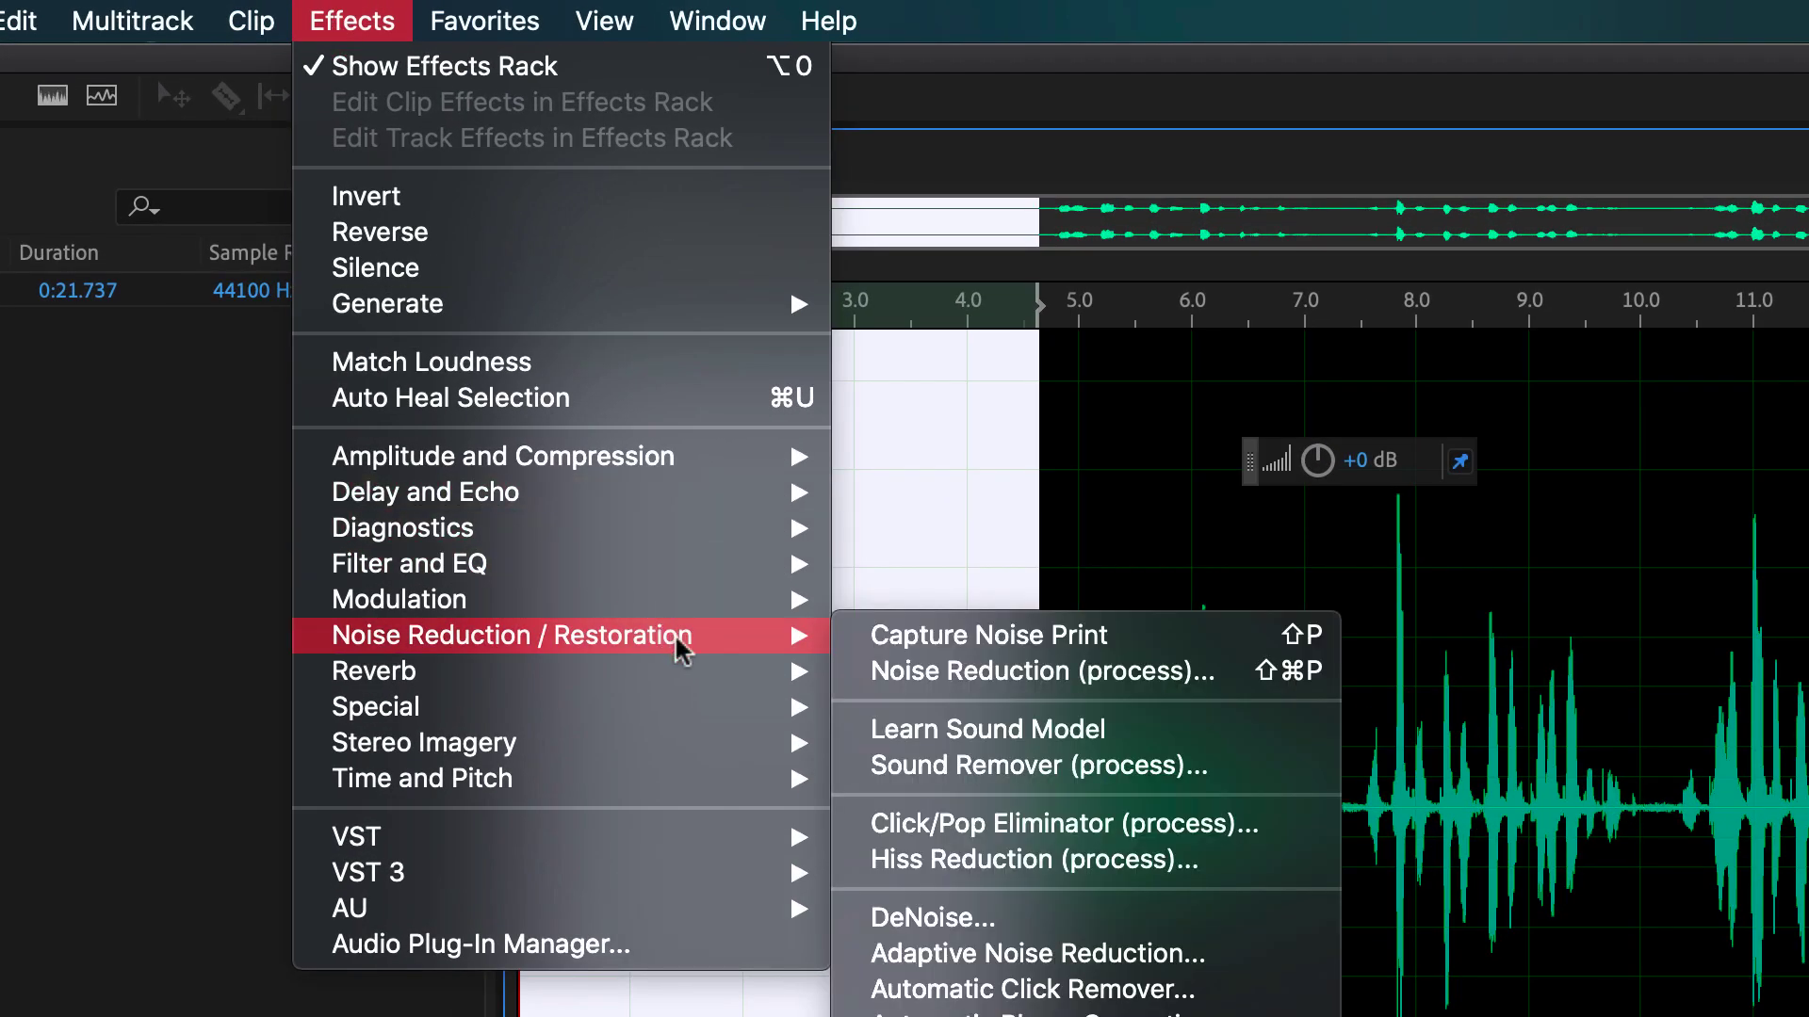
{"action": "left_click", "coordinate": [991, 637]}
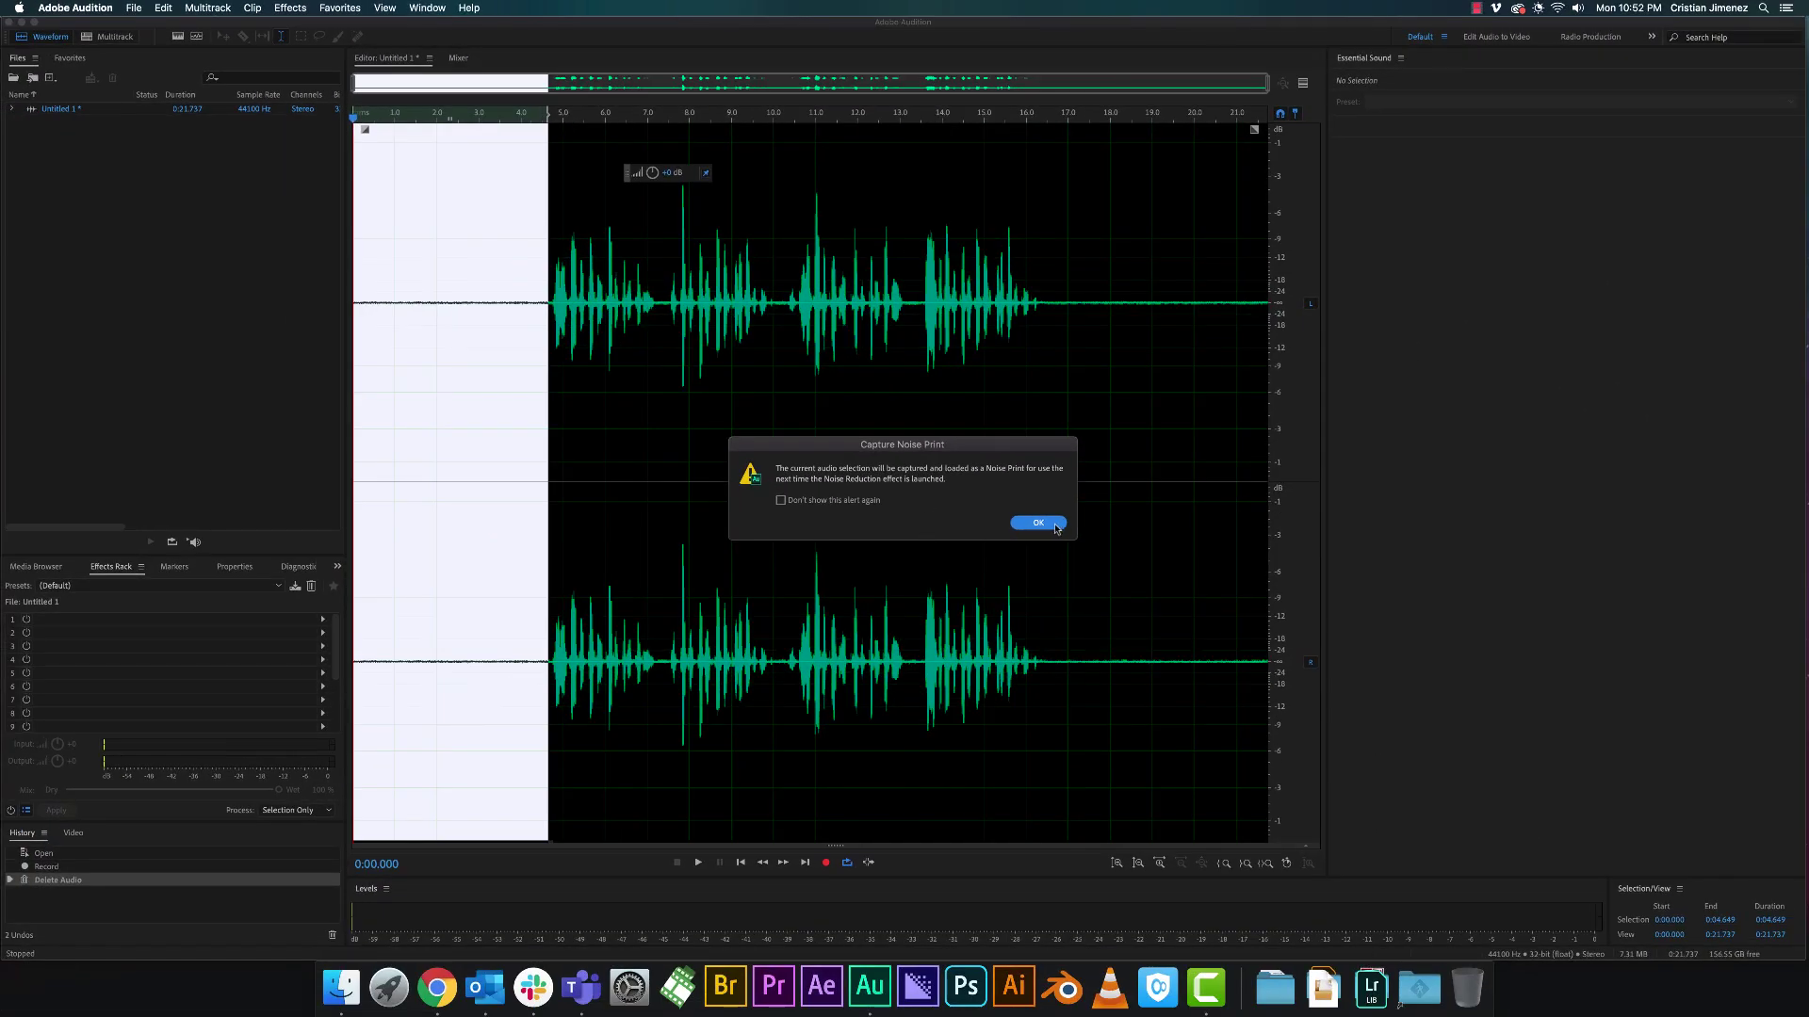
{"action": "left_click", "coordinate": [1037, 523]}
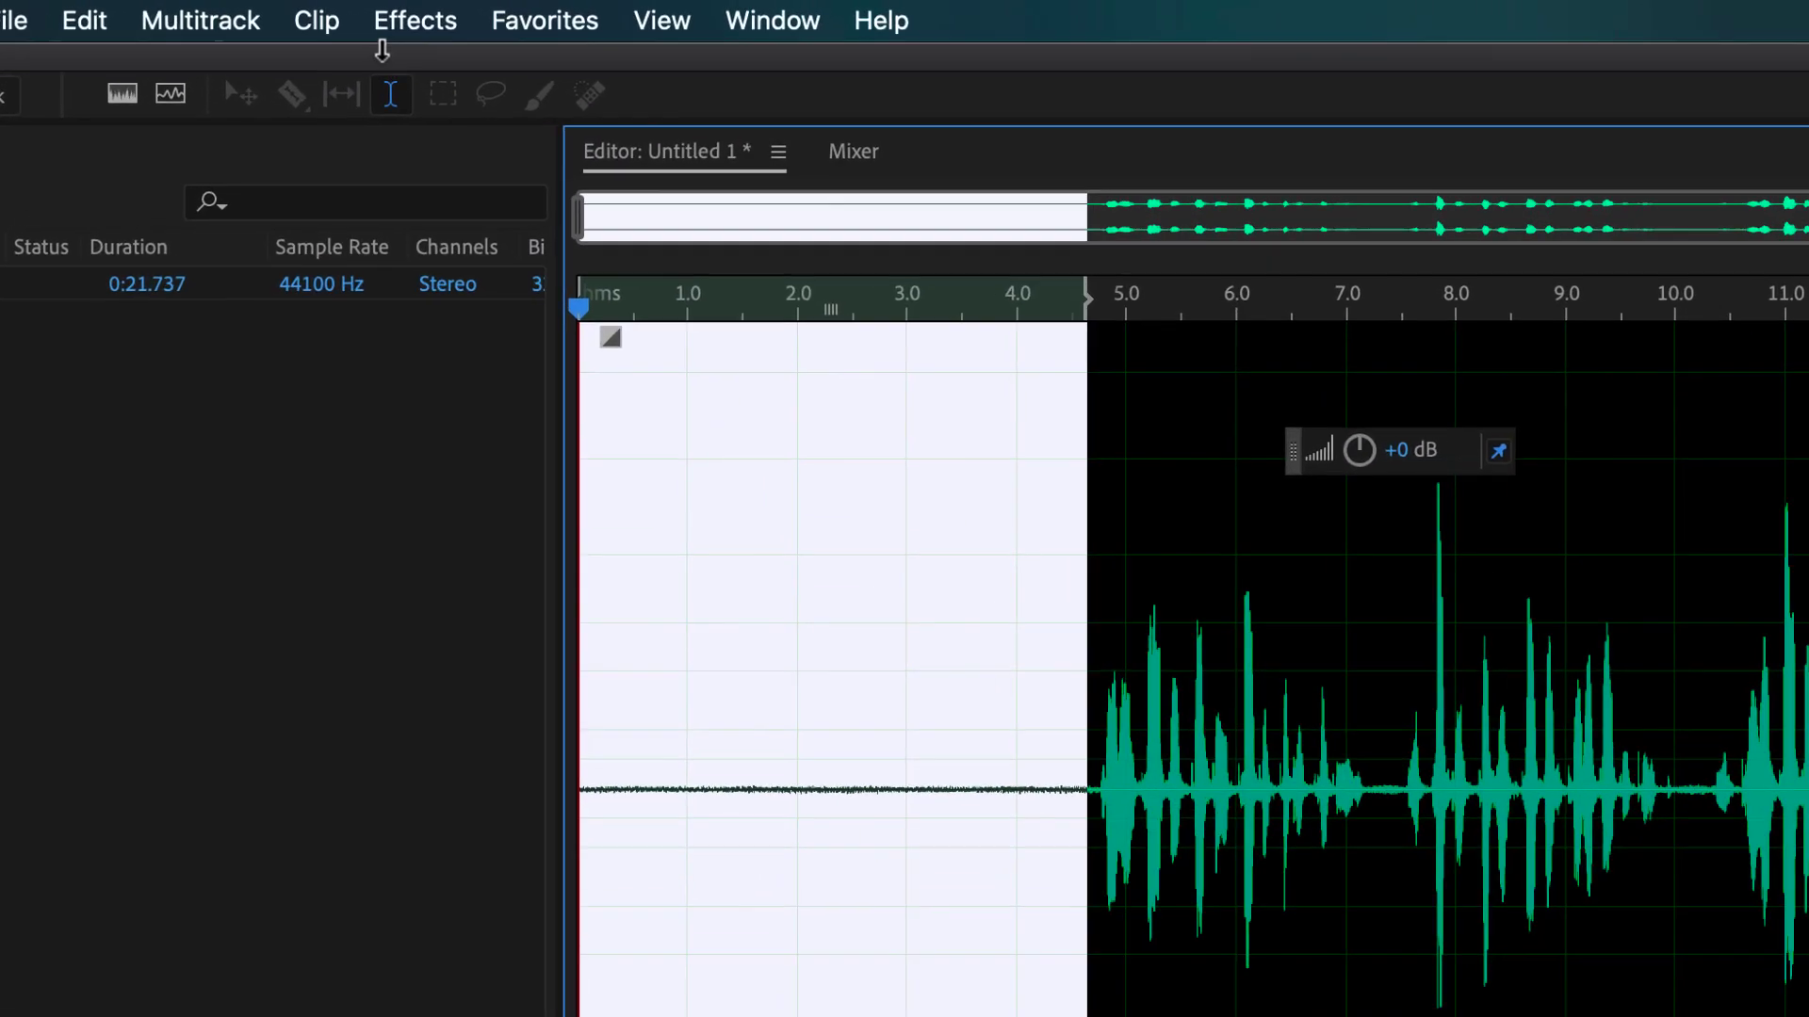
{"action": "left_click", "coordinate": [290, 8]}
Step: Run Noise Reduction (process) on the selected silence at the default 70% and 16 dB
{"action": "mouse_move", "coordinate": [768, 644]}
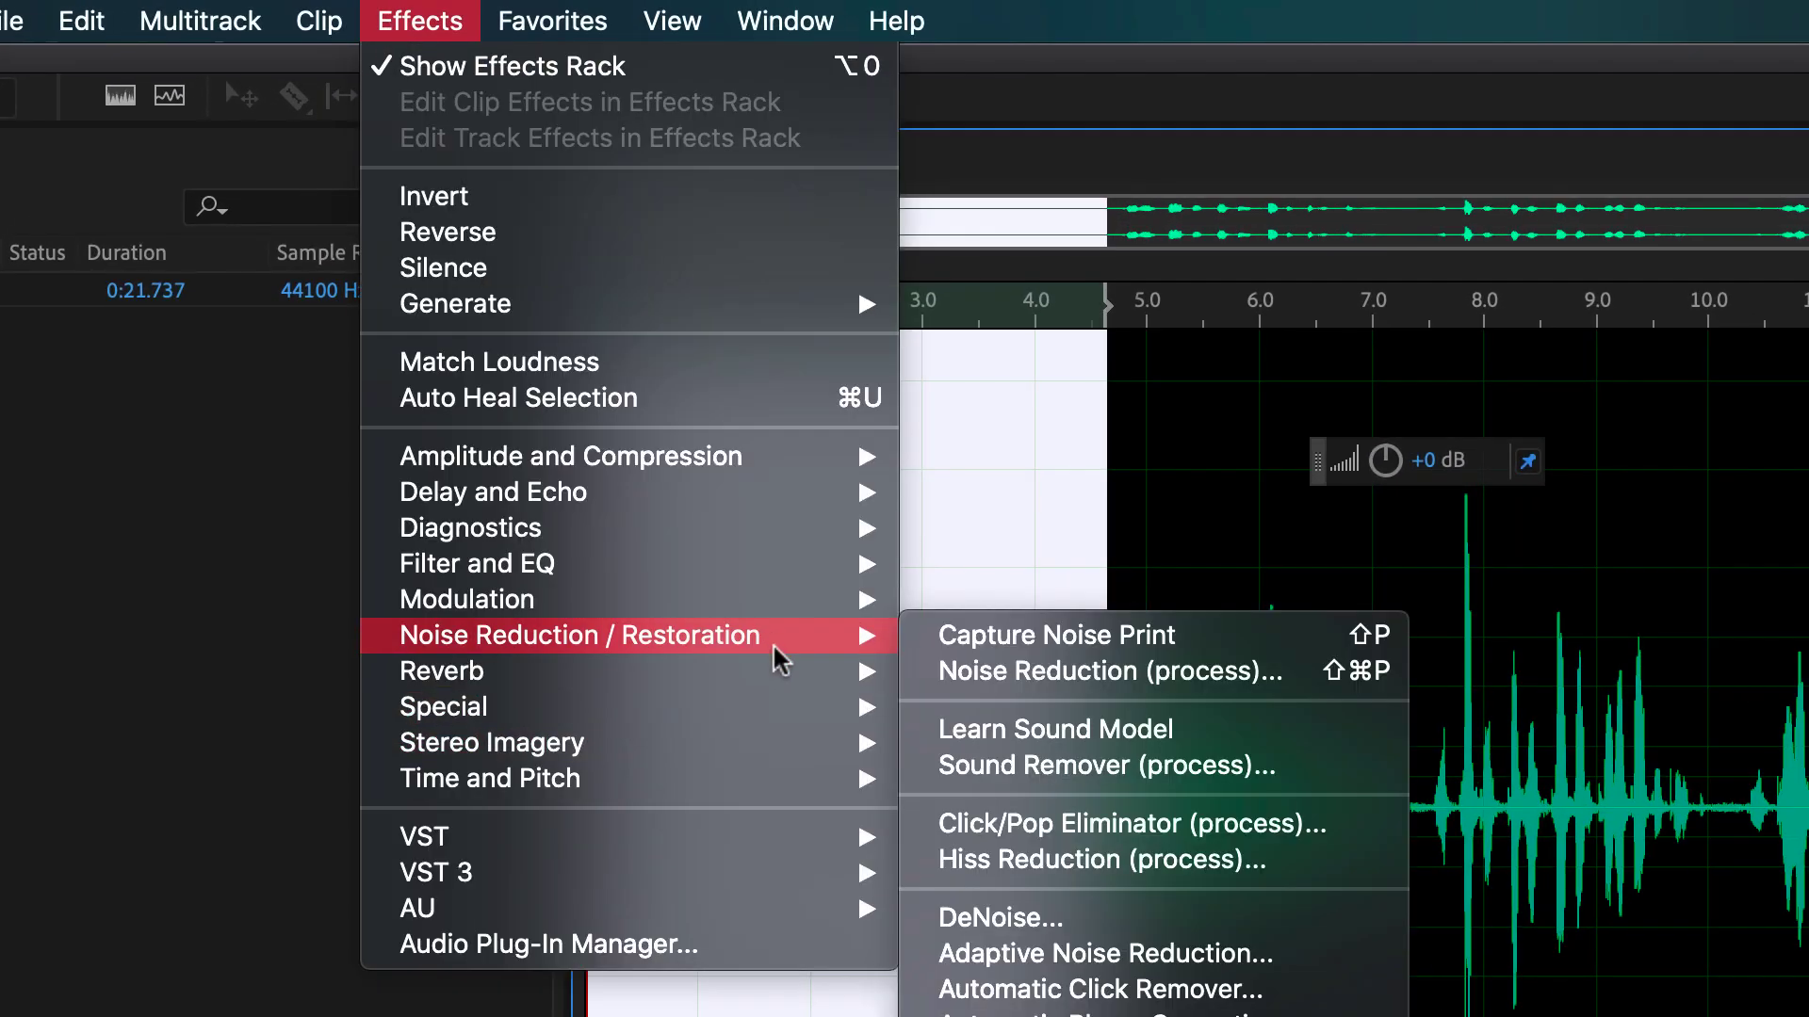
{"action": "left_click", "coordinate": [1106, 688]}
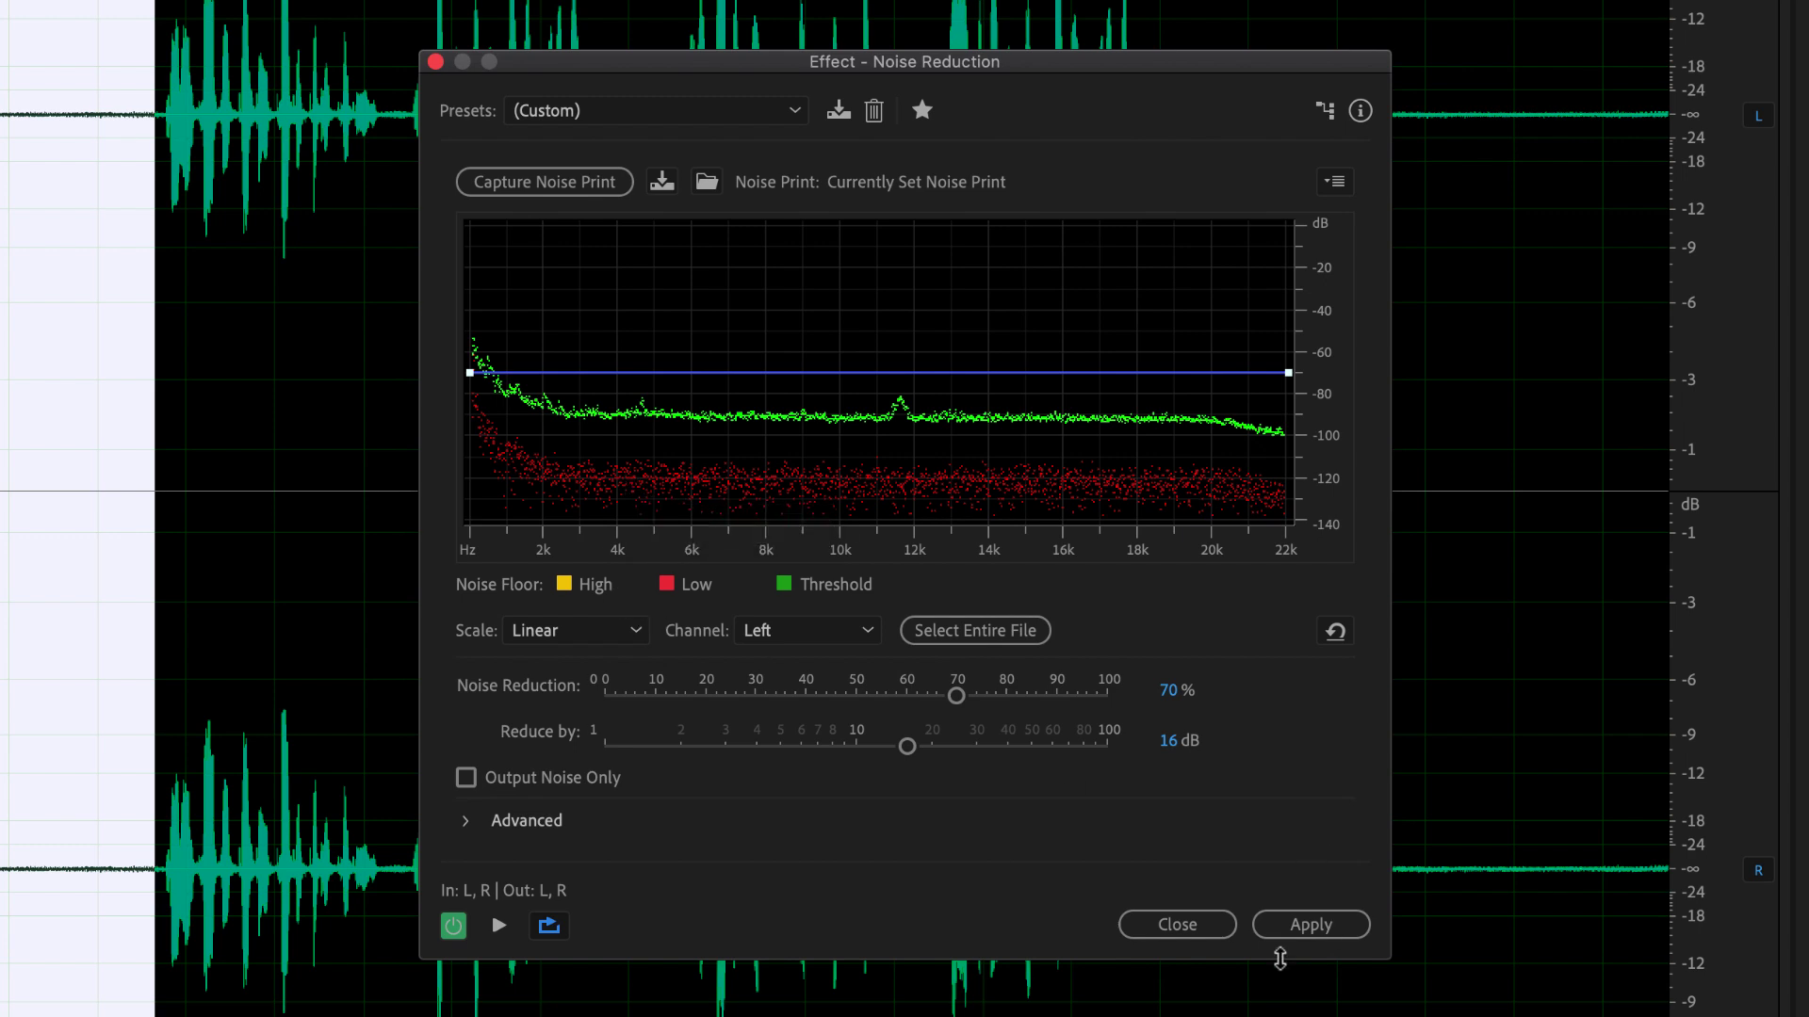
{"action": "left_click", "coordinate": [1311, 927]}
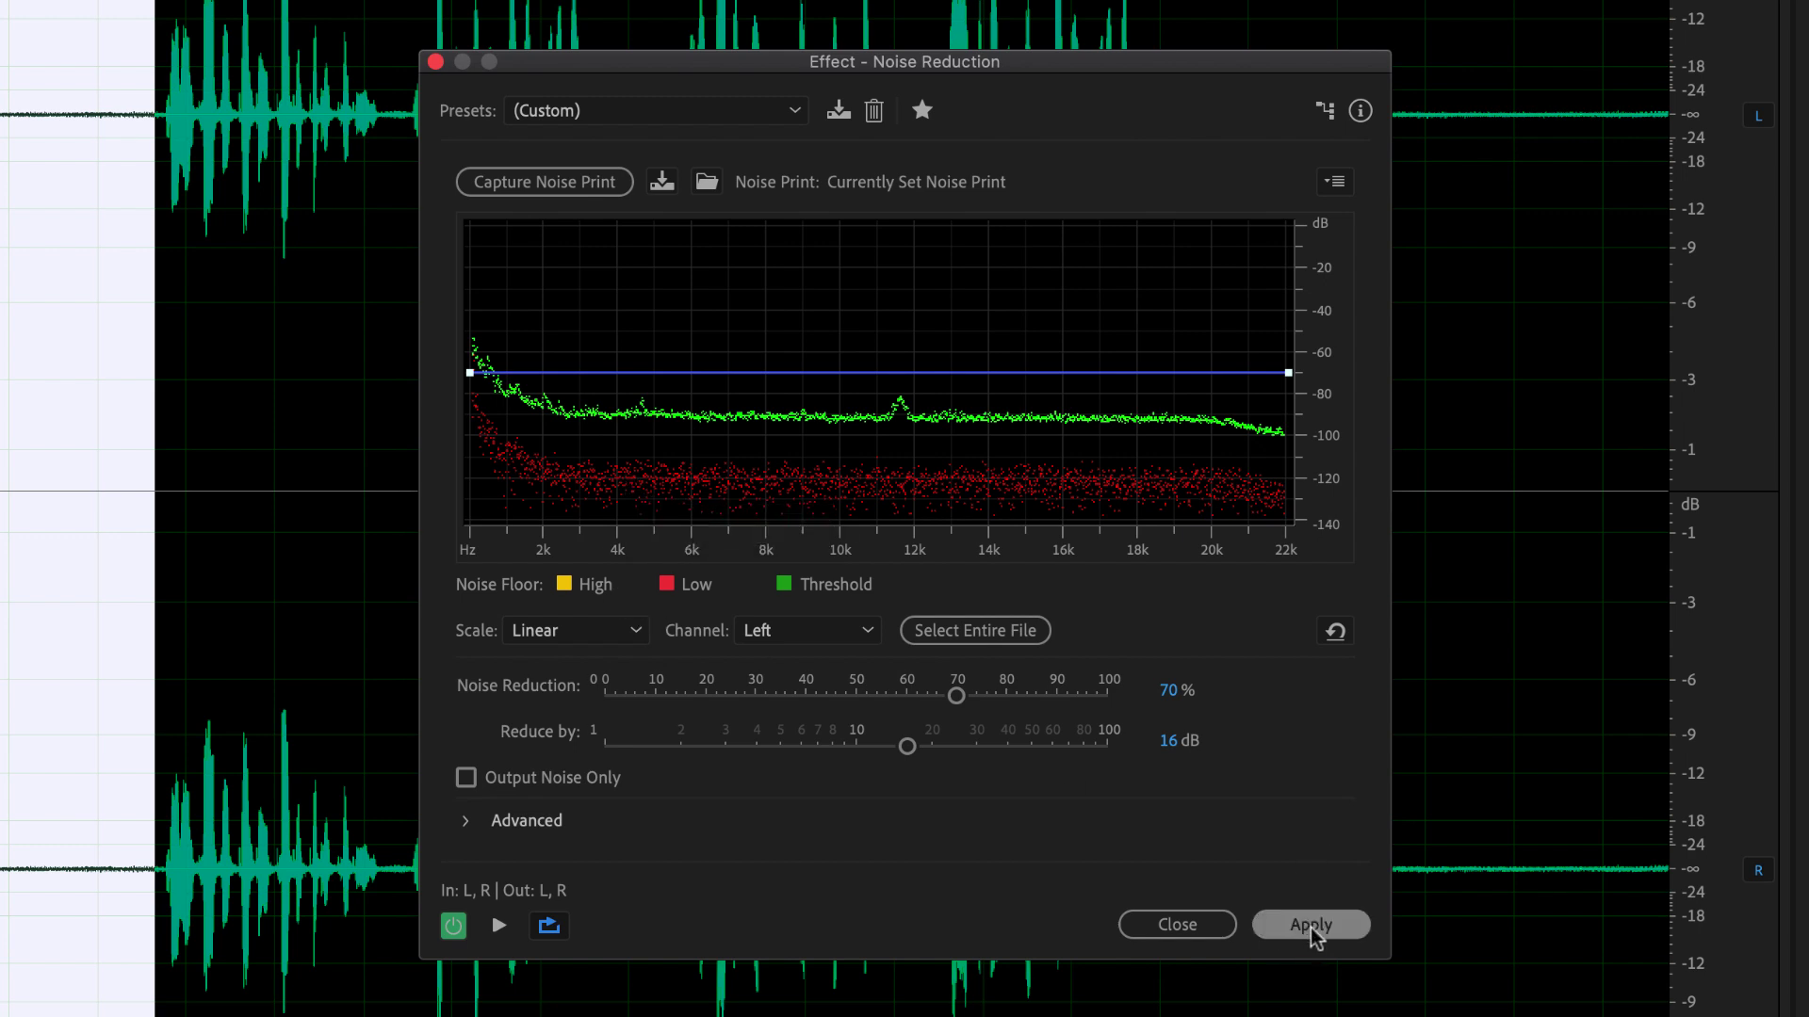
{"action": "left_click", "coordinate": [751, 113]}
{"action": "key", "text": "Escape"}
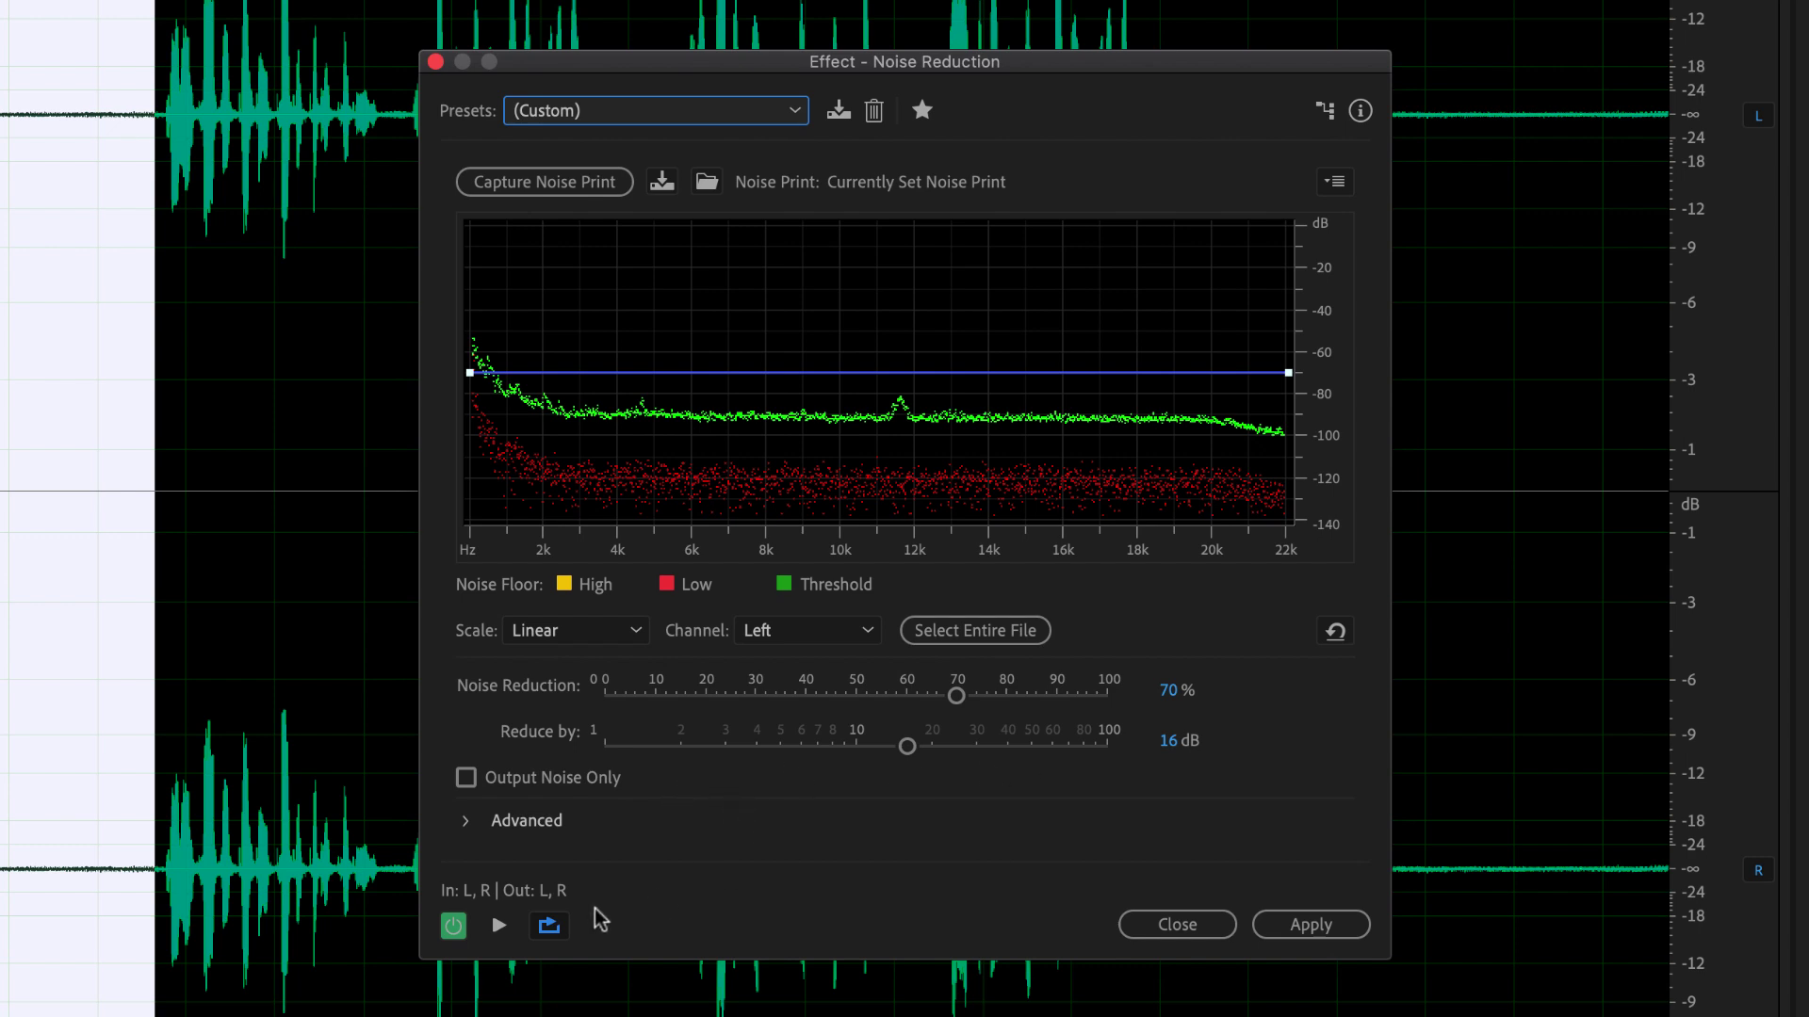
{"action": "left_click", "coordinate": [1298, 927]}
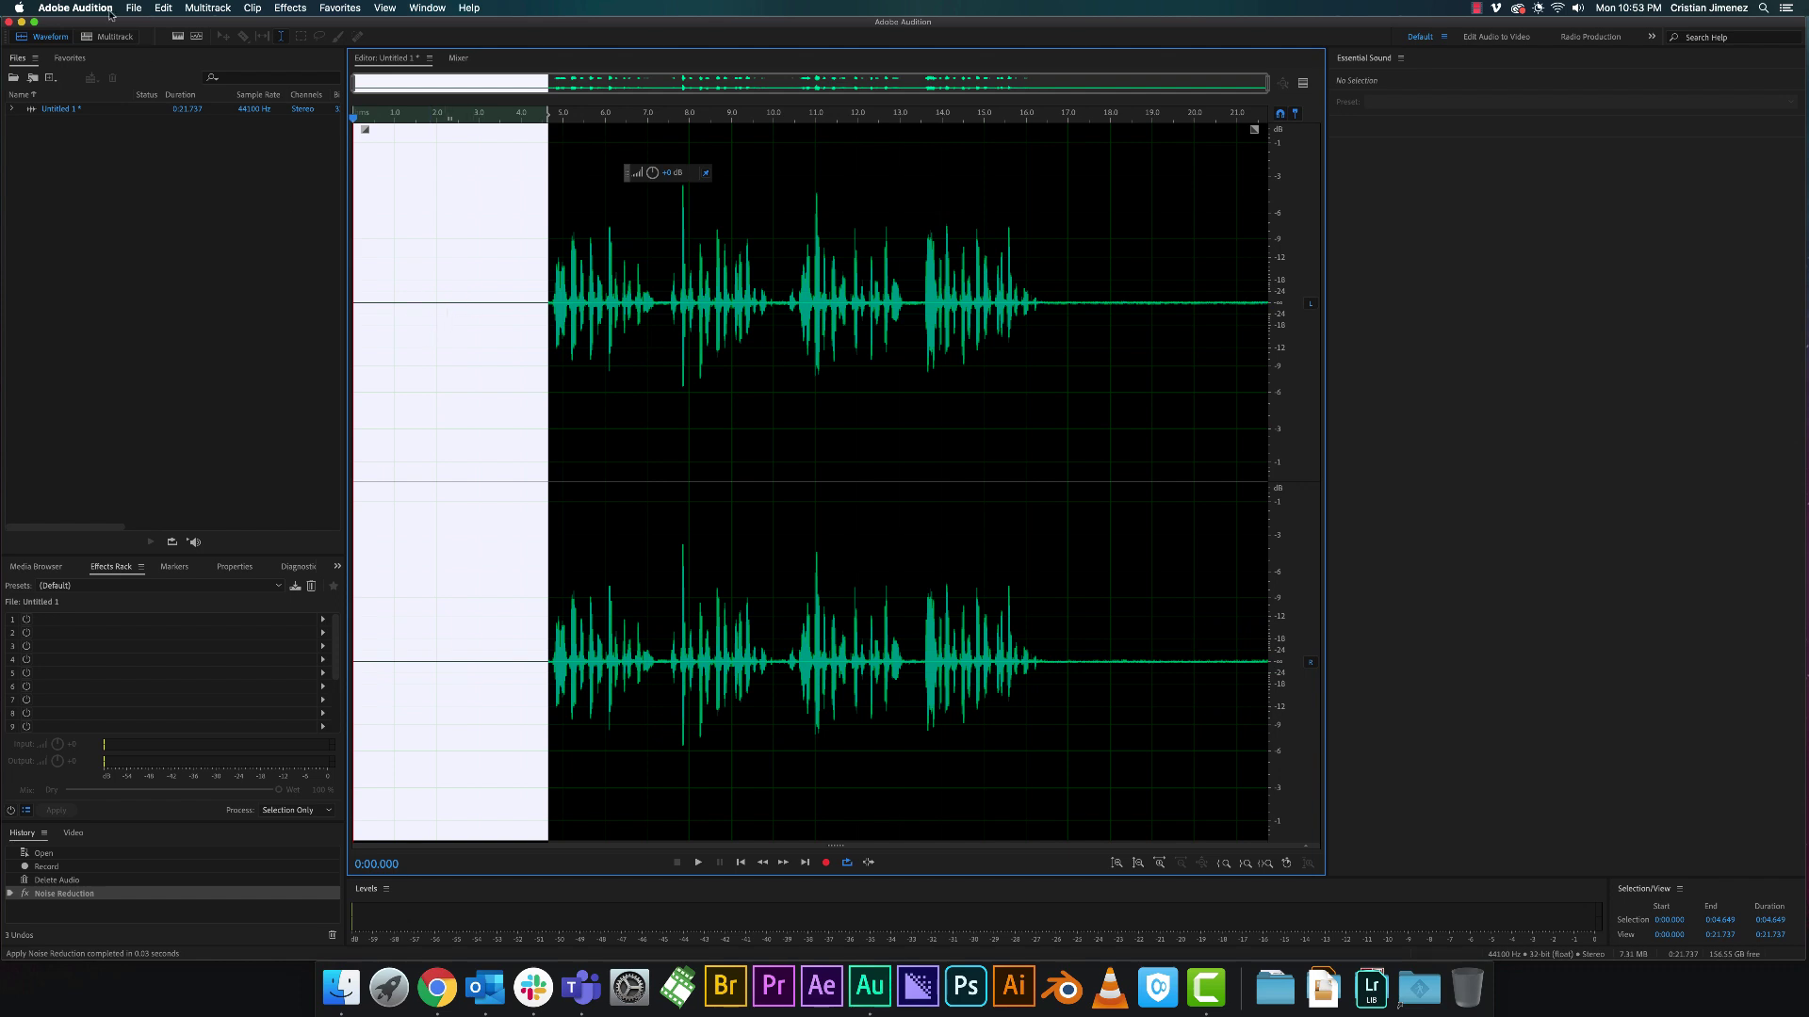
Step: Undo the noise reduction, deselect, and reapply Noise Reduction to the entire recording
{"action": "left_click", "coordinate": [163, 7]}
{"action": "left_click", "coordinate": [223, 29]}
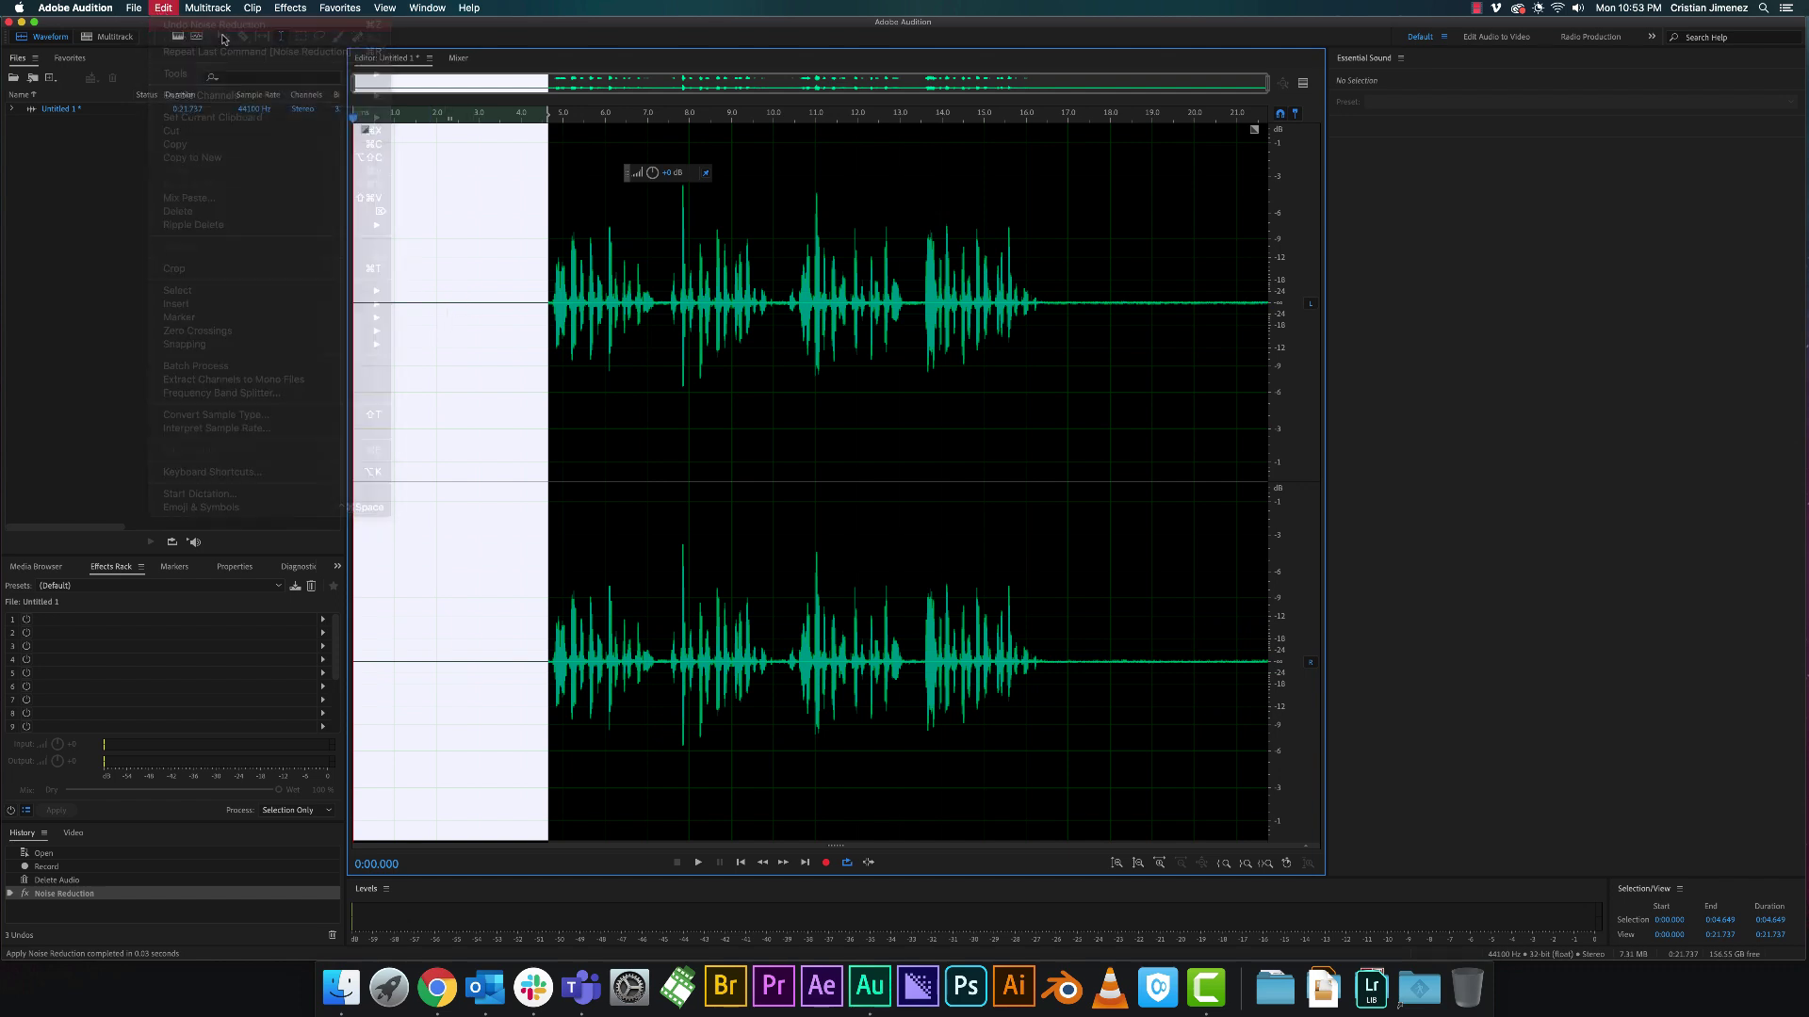
{"action": "left_click", "coordinate": [370, 184]}
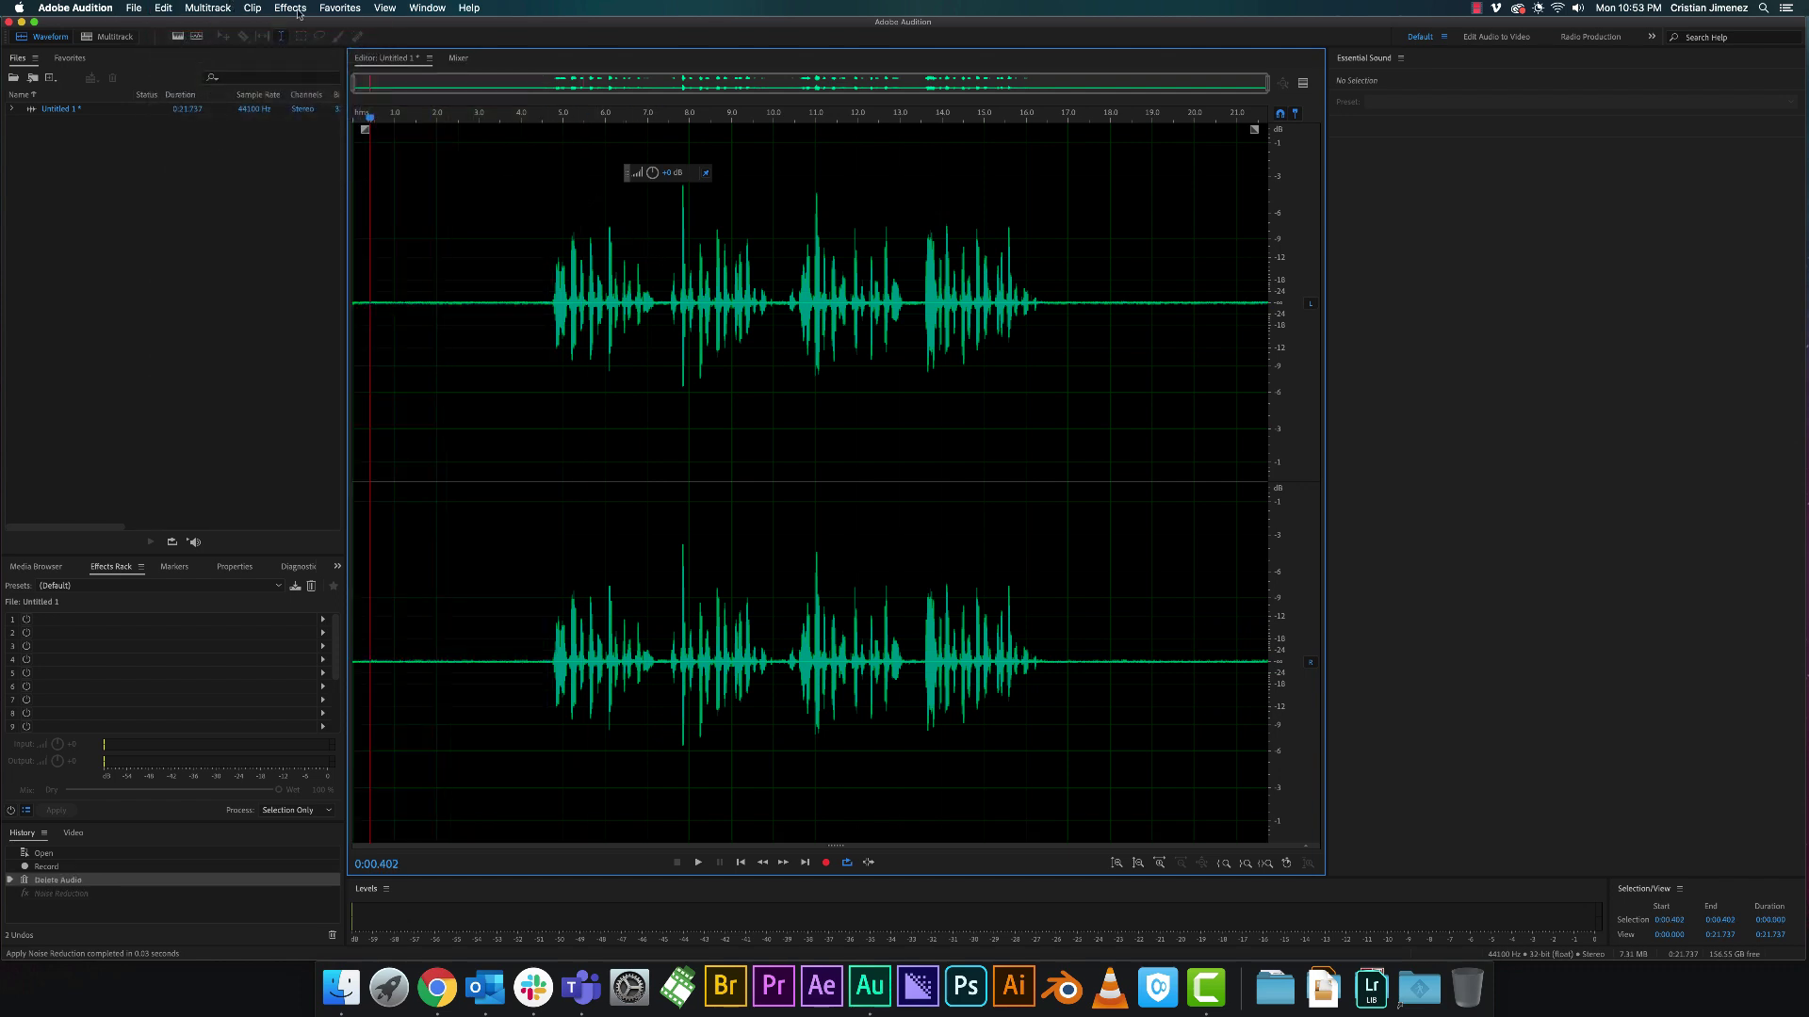
{"action": "left_click", "coordinate": [299, 12]}
{"action": "mouse_move", "coordinate": [405, 238]}
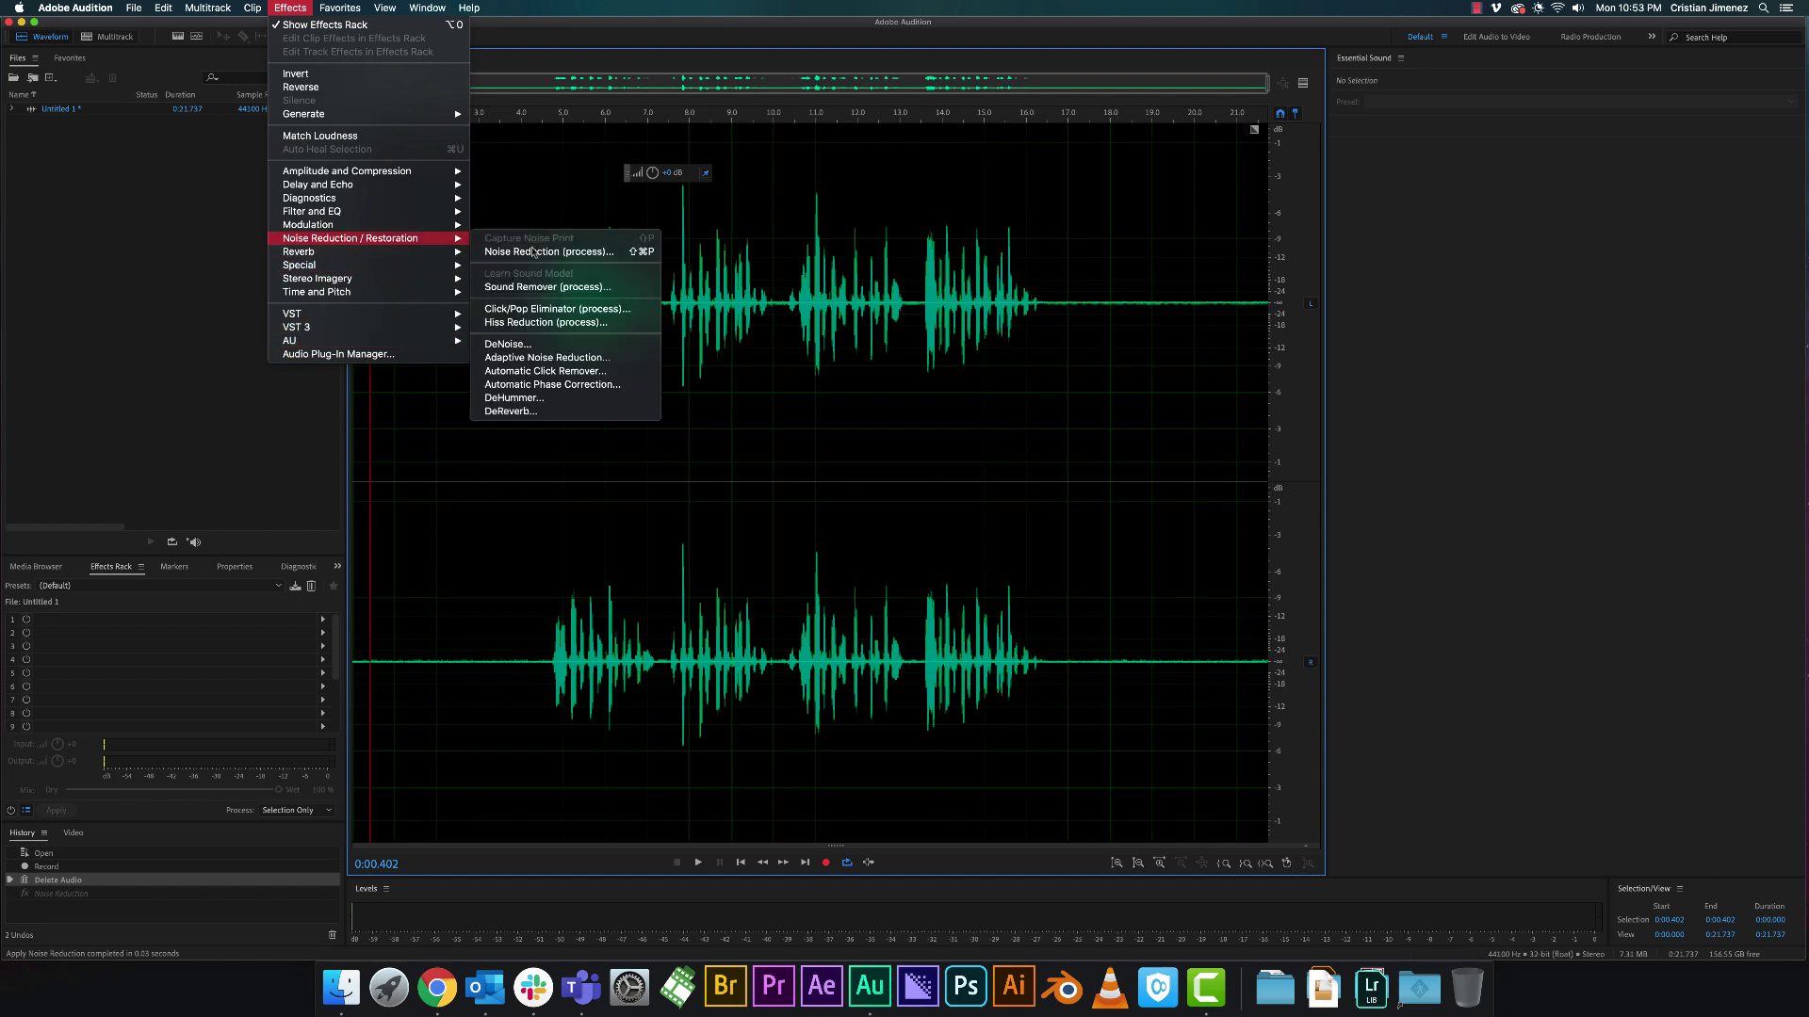
{"action": "left_click", "coordinate": [534, 253]}
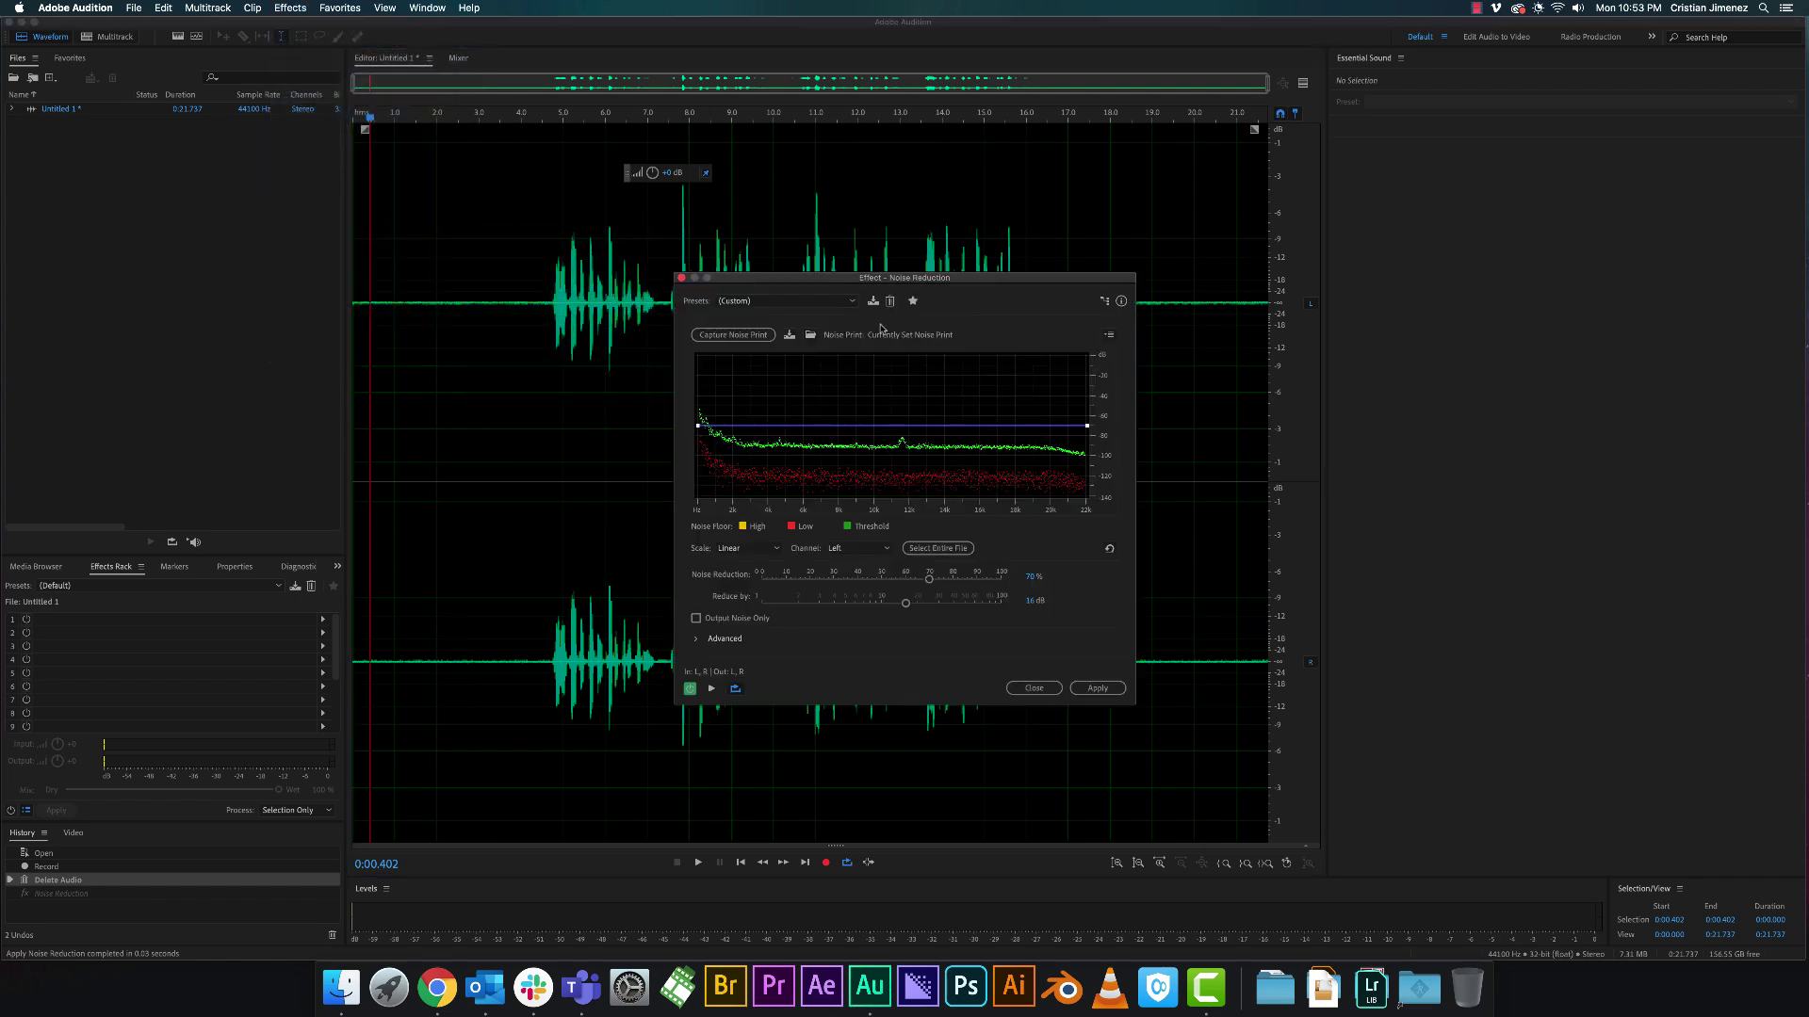
{"action": "left_click", "coordinate": [1095, 689]}
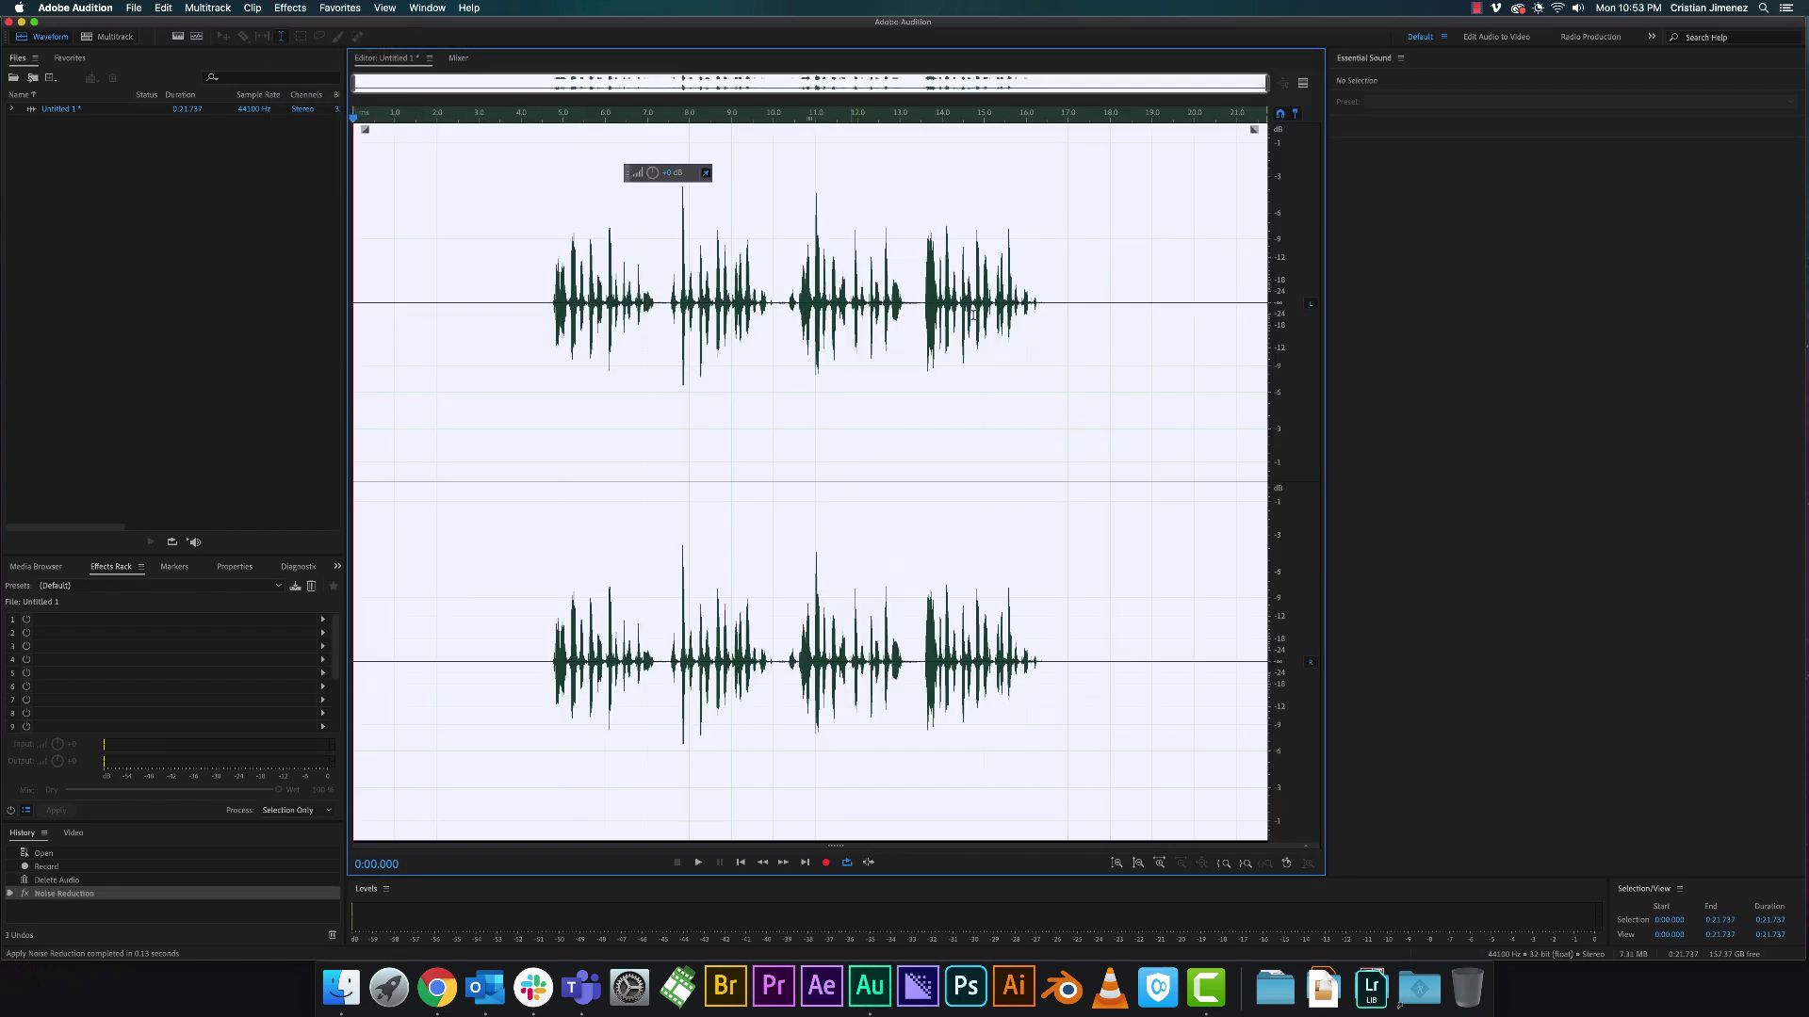
Step: Play back the cleaned recording to check it, then set the playhead at one second
{"action": "left_click", "coordinate": [377, 303]}
{"action": "key", "text": "space"}
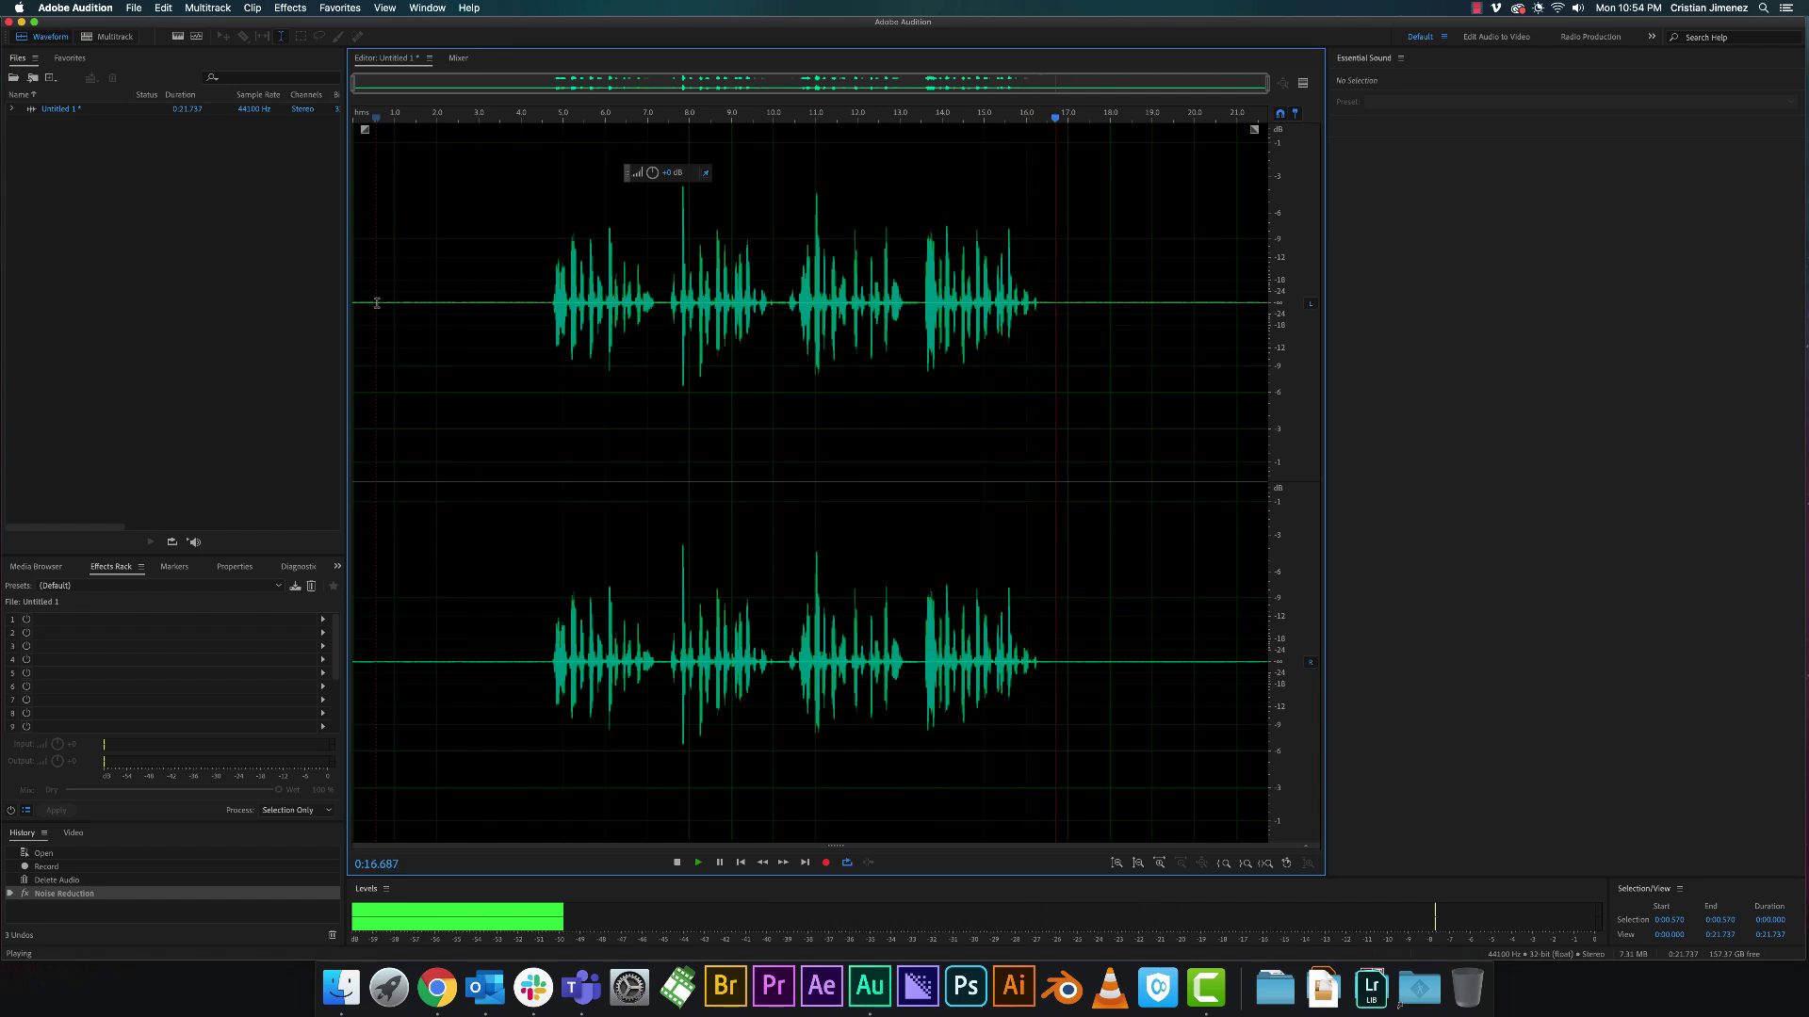
{"action": "key", "text": "space"}
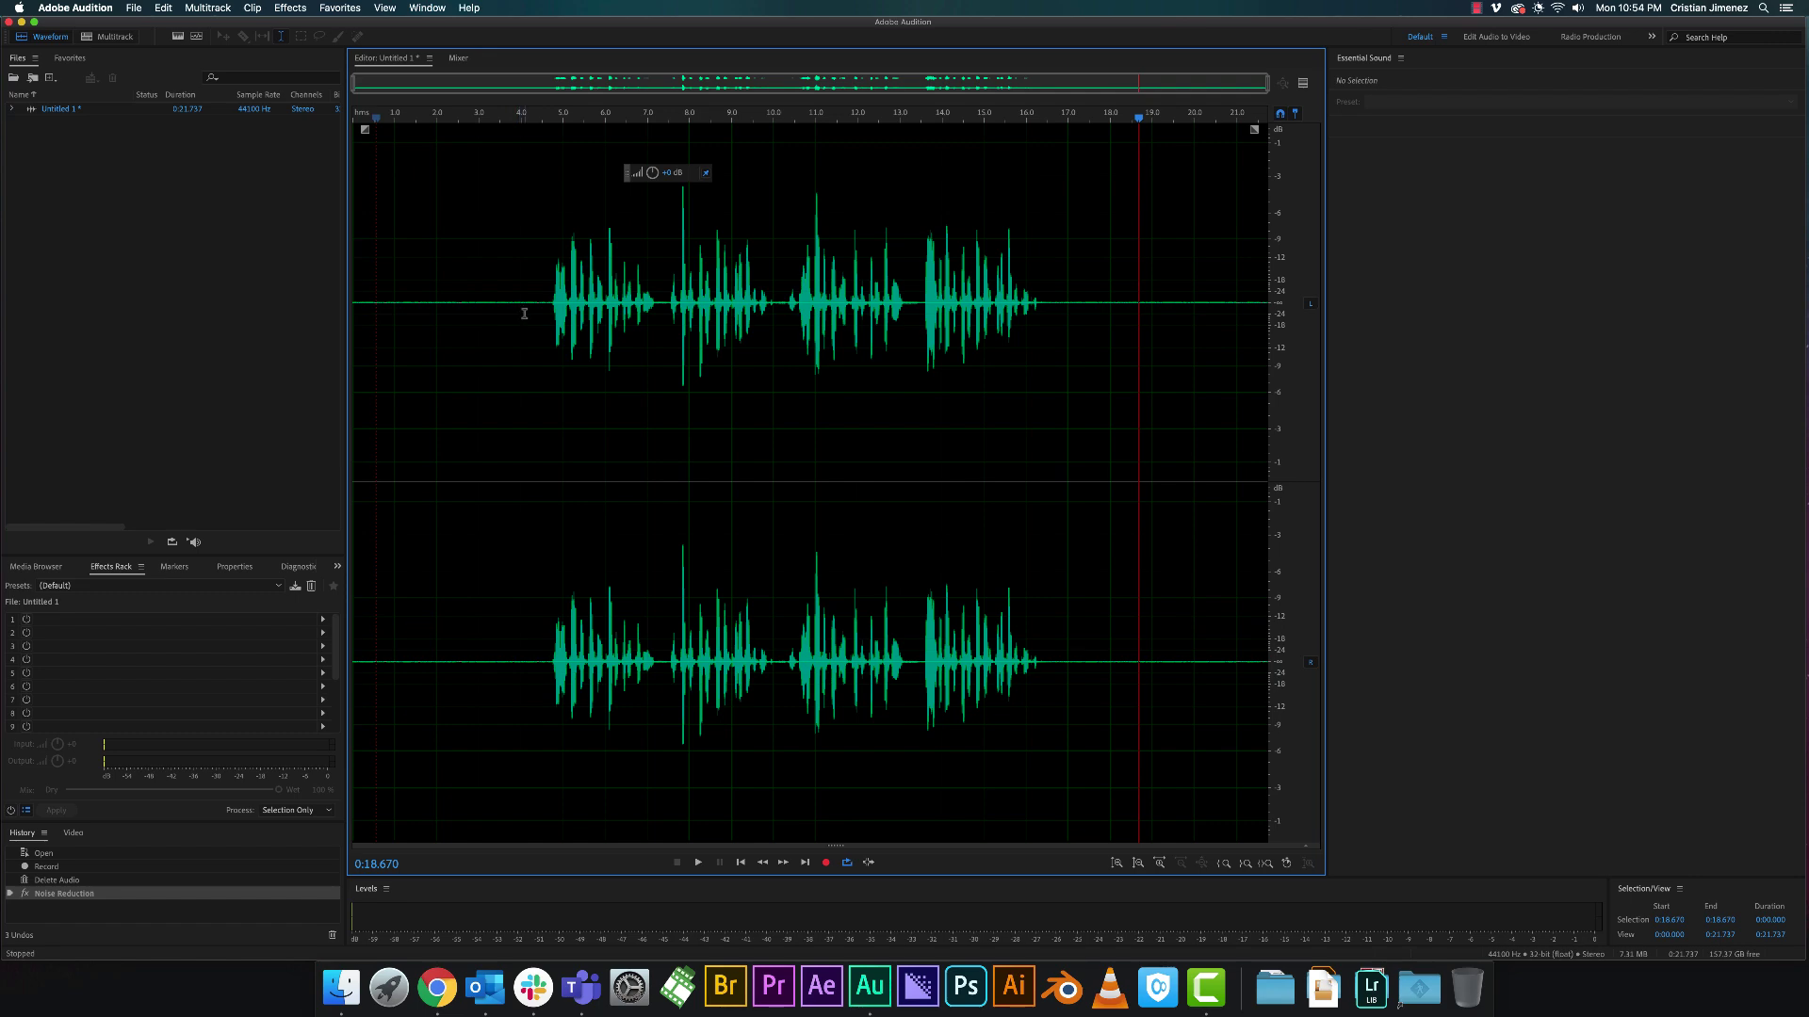
{"action": "left_click", "coordinate": [394, 299]}
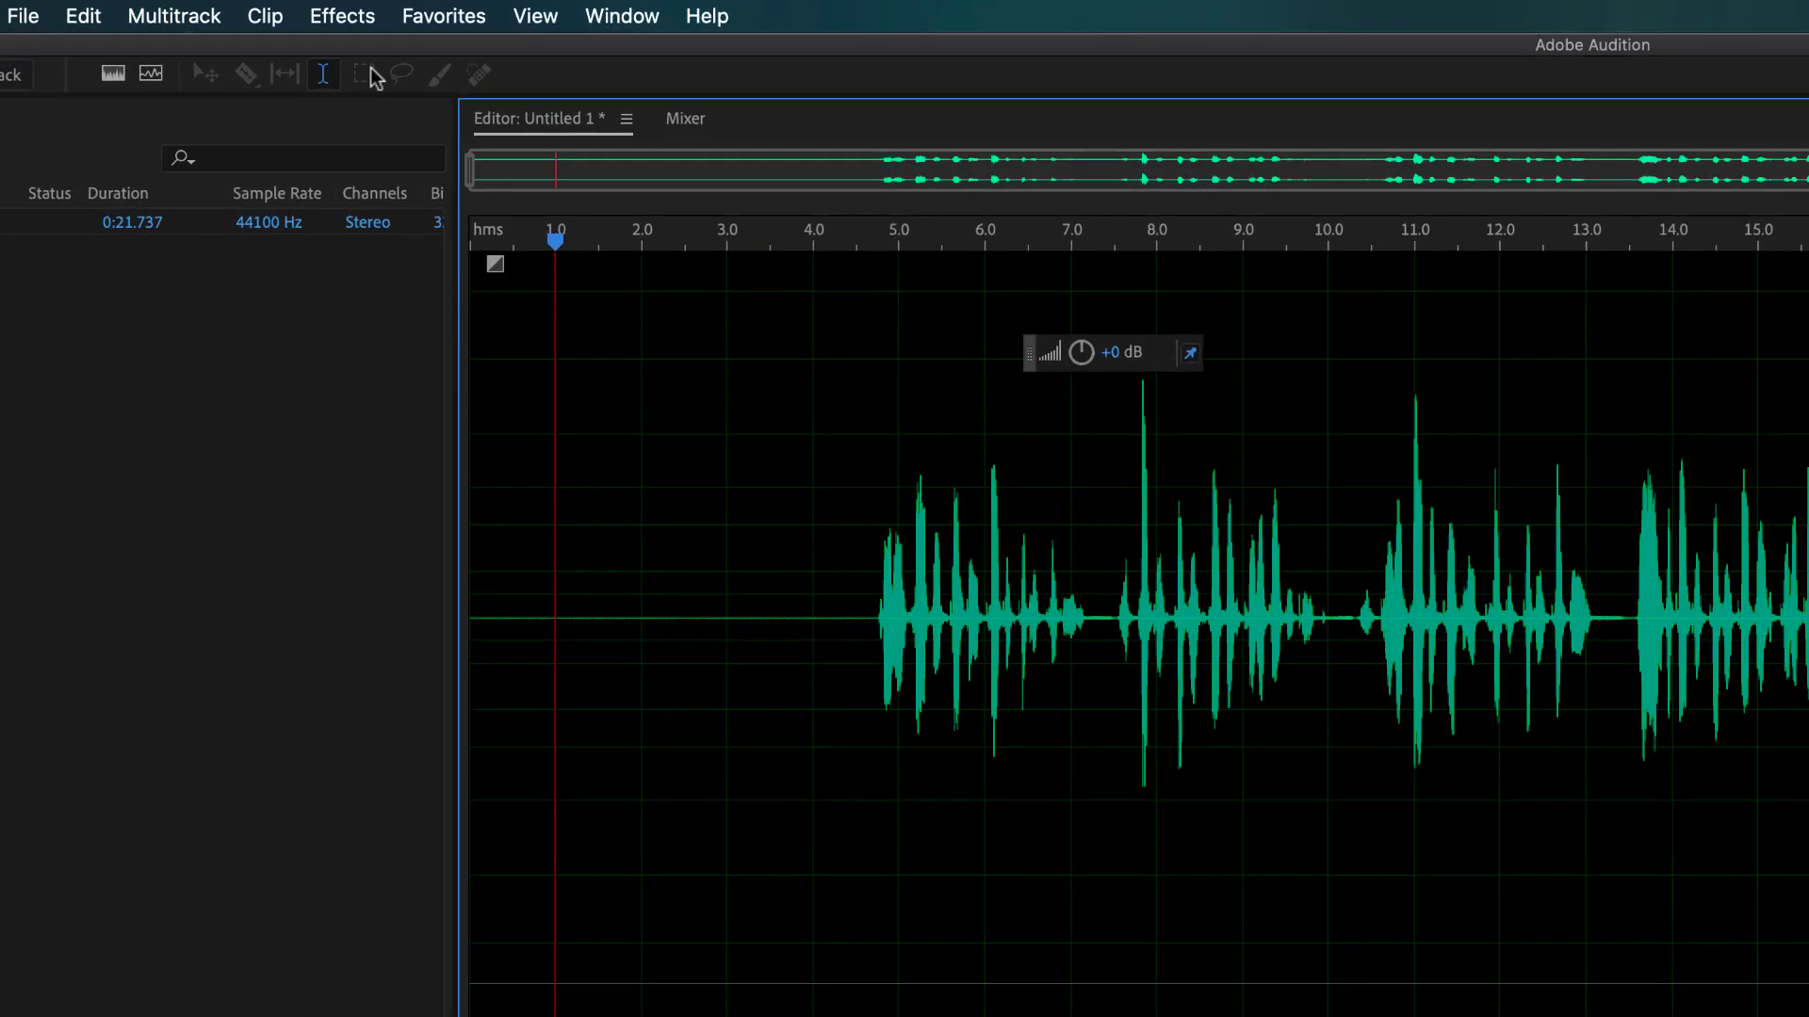
{"action": "left_click", "coordinate": [291, 8]}
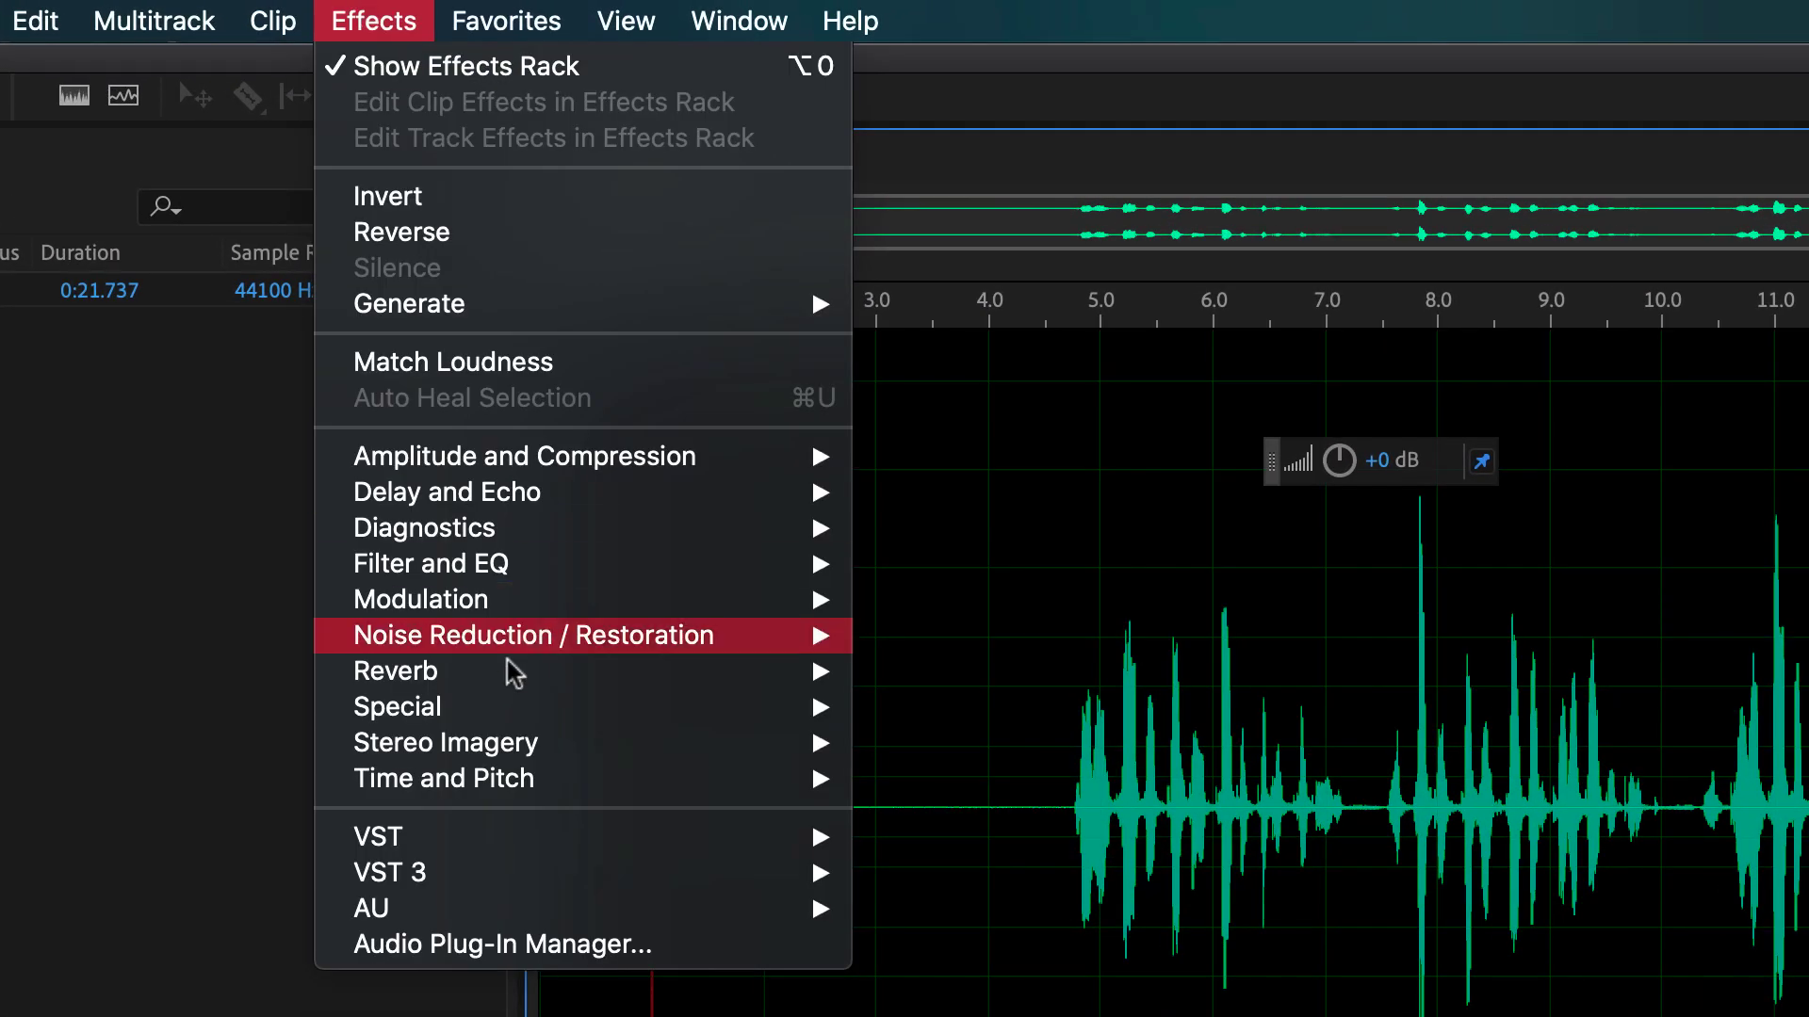
Step: Apply the Single-band Compressor with its Voice Leveler preset to the whole recording
{"action": "mouse_move", "coordinate": [379, 201]}
{"action": "mouse_move", "coordinate": [638, 467]}
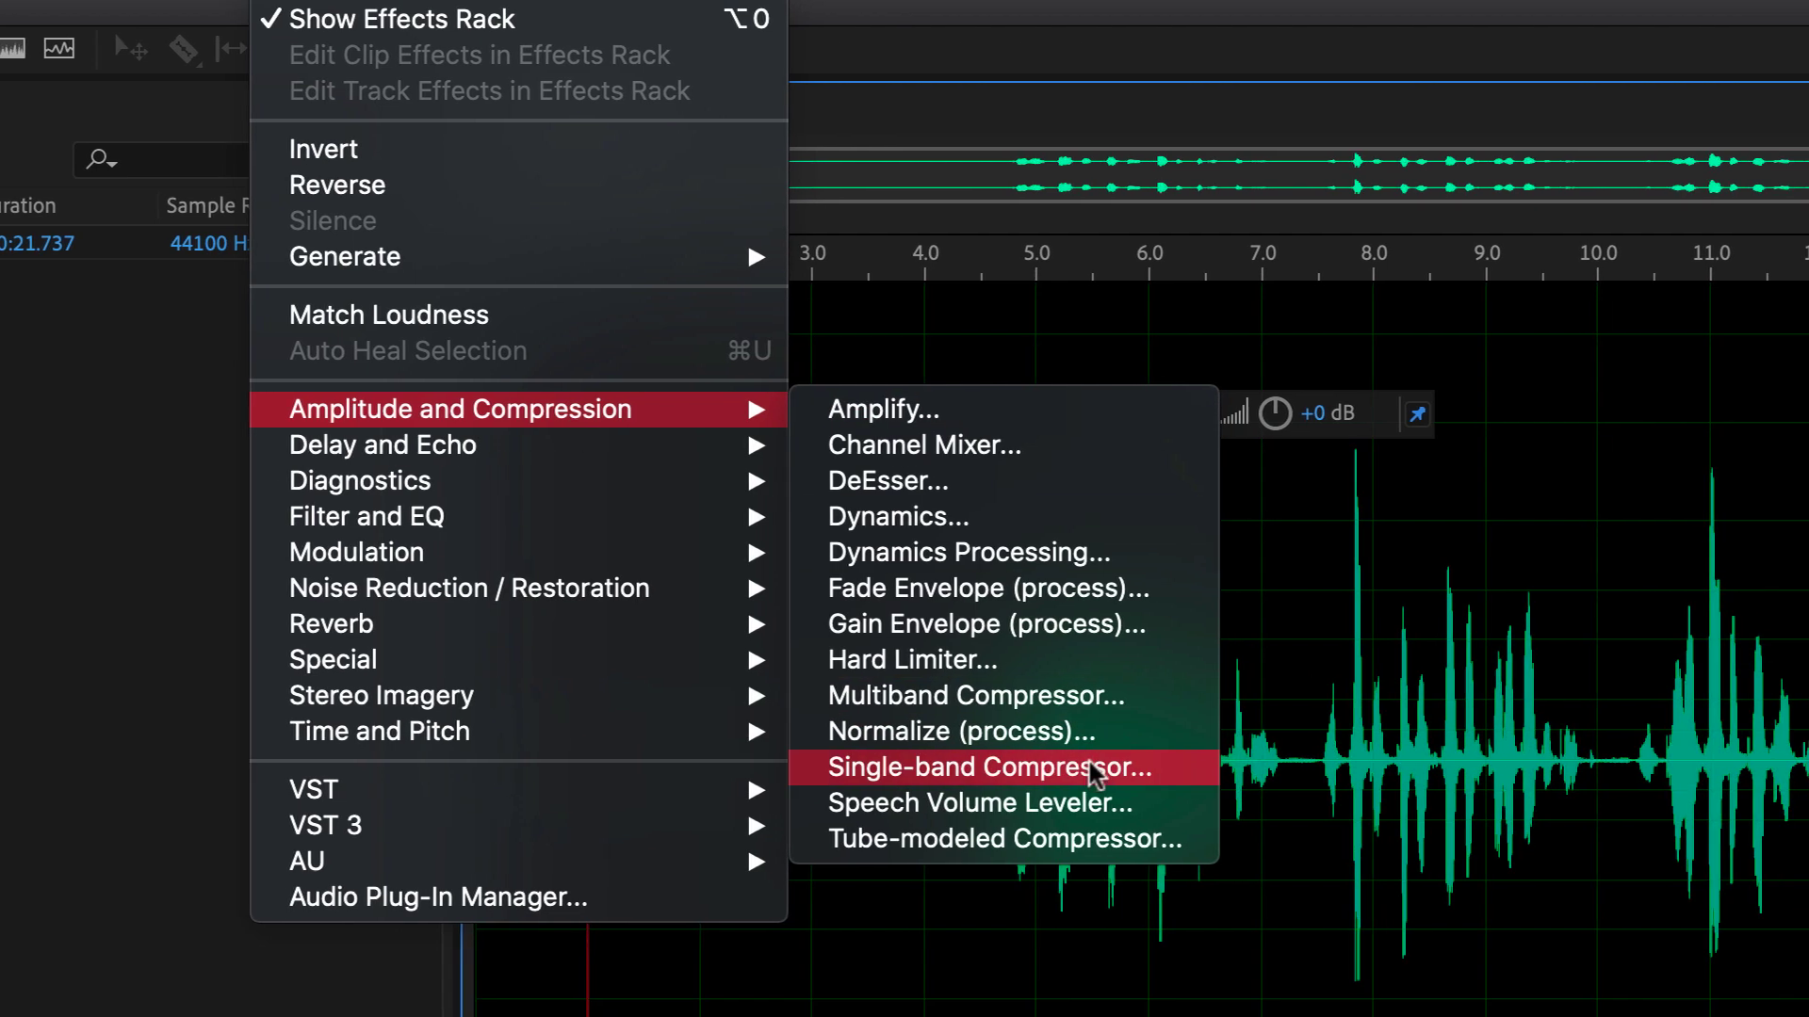
{"action": "left_click", "coordinate": [1157, 816]}
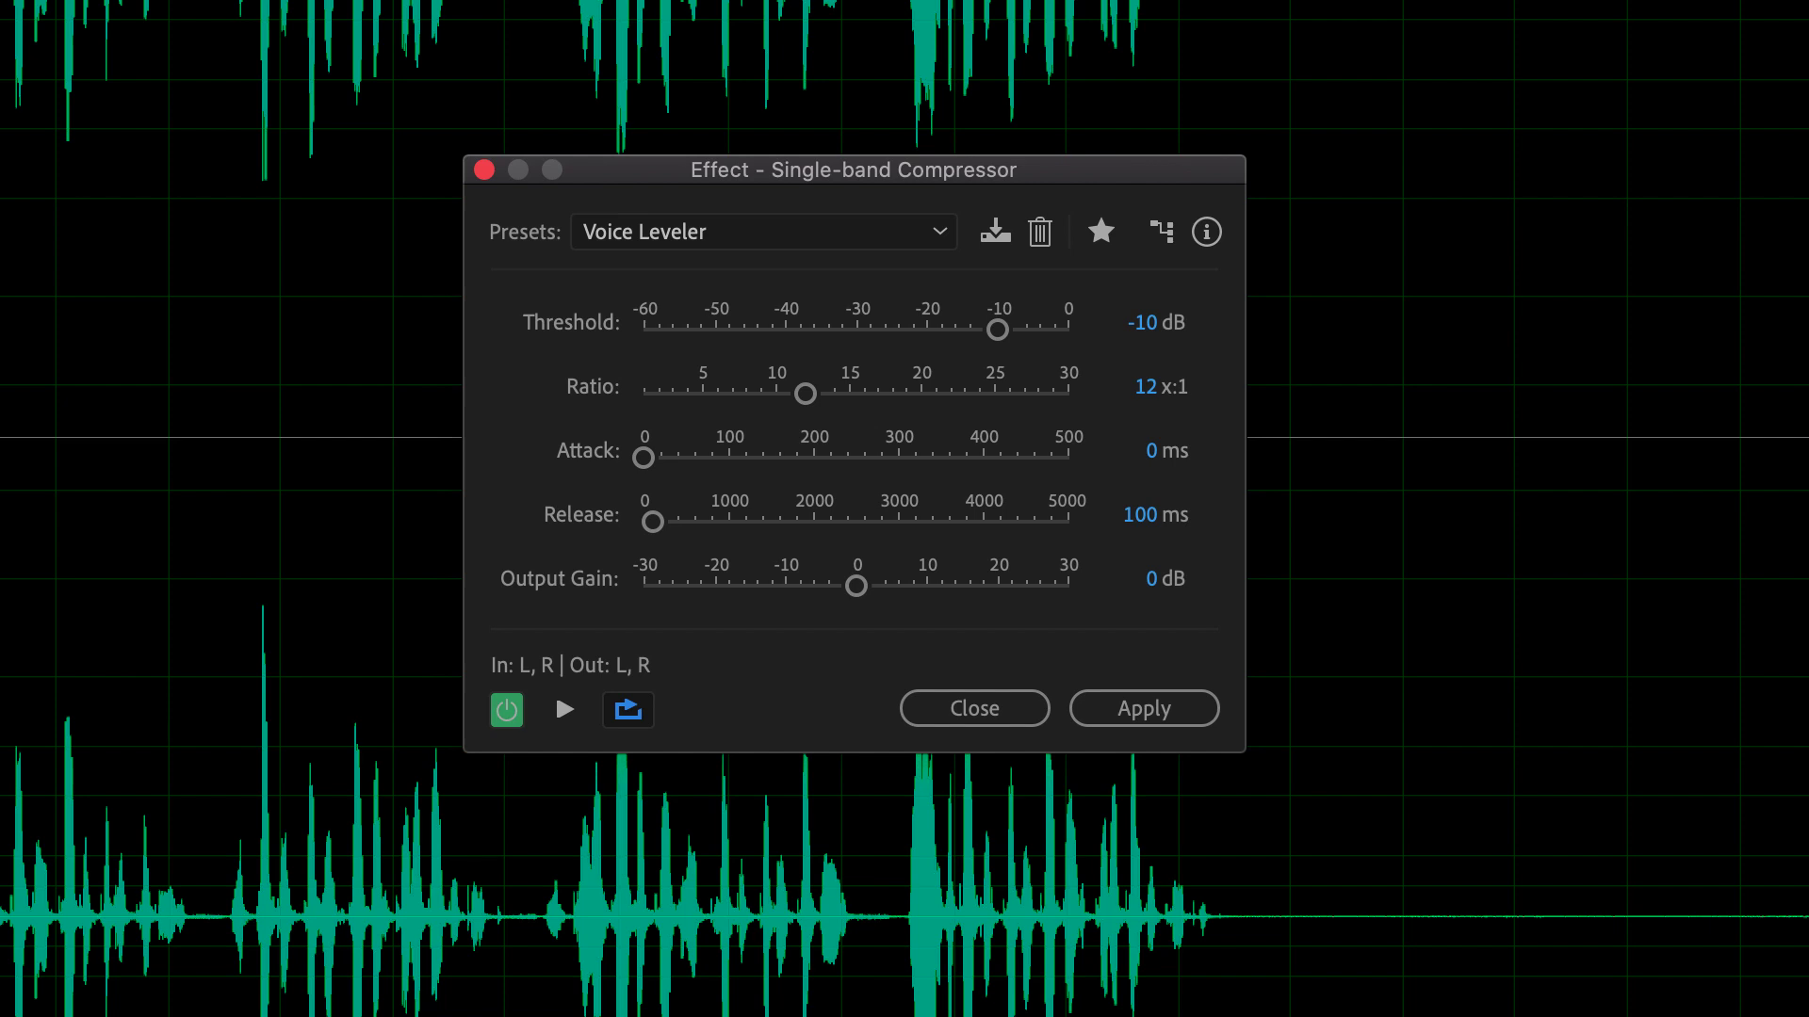
{"action": "left_click", "coordinate": [1171, 714]}
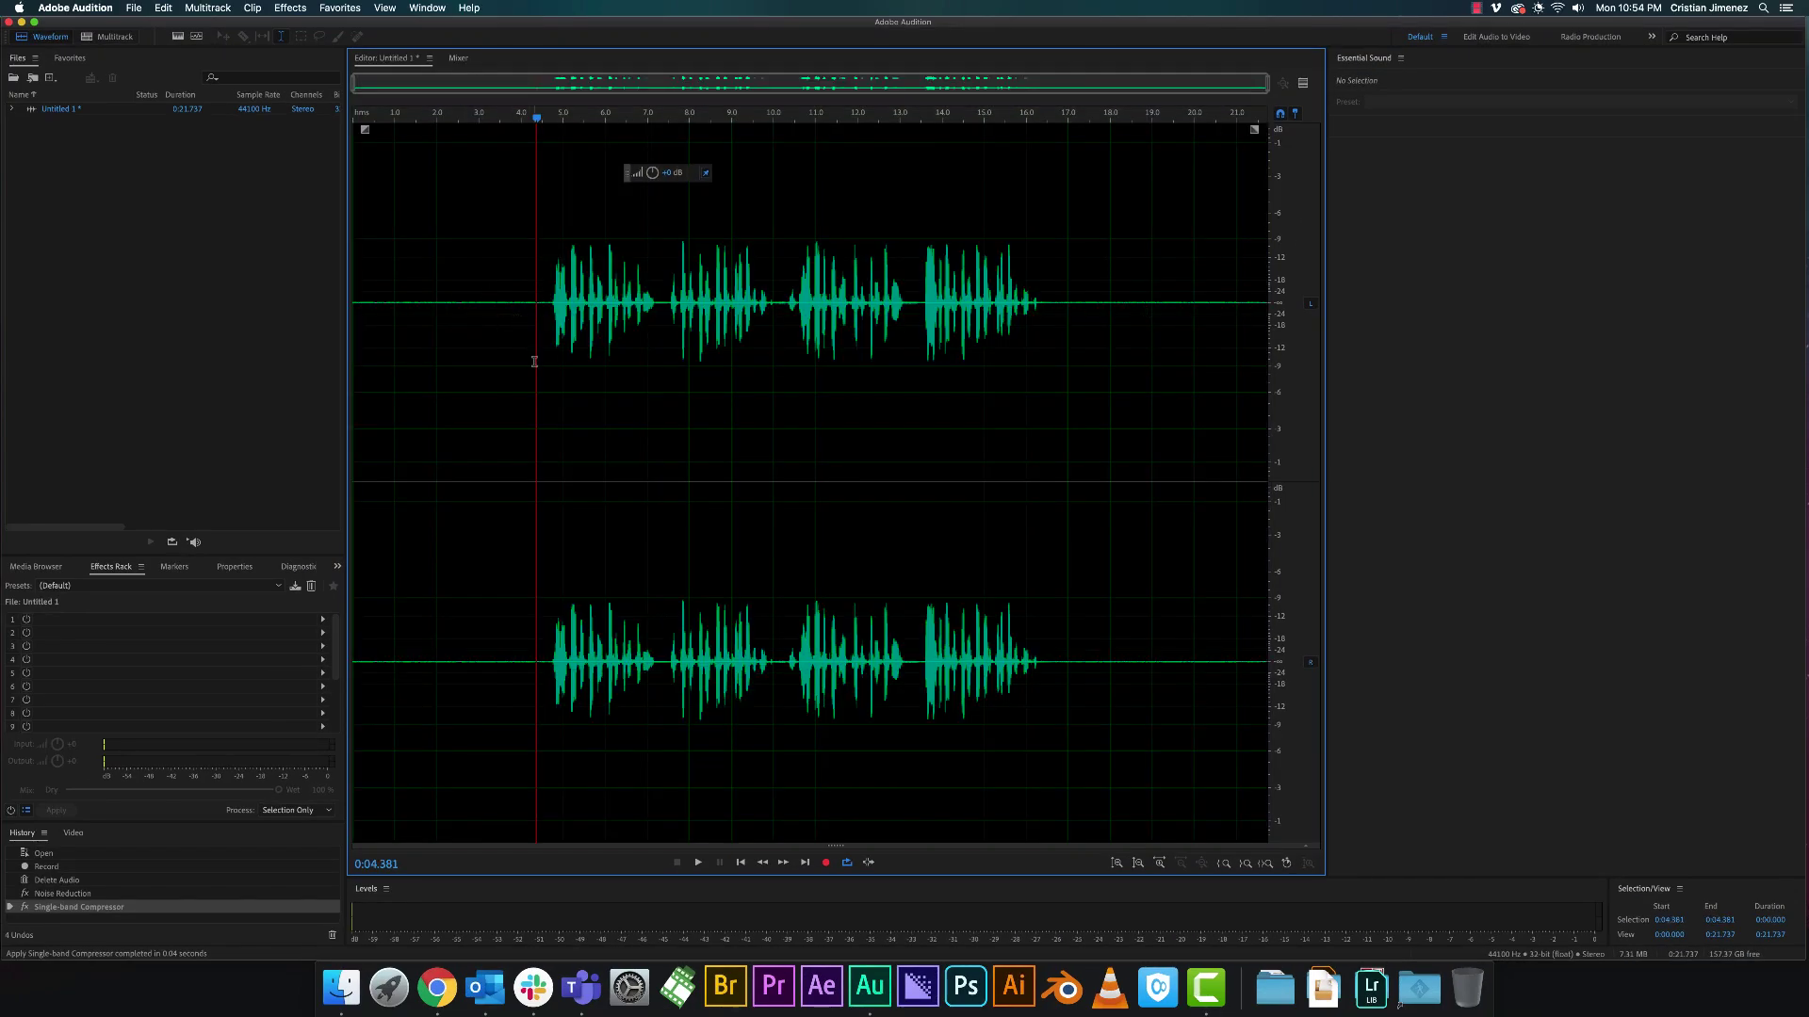
{"action": "key", "text": "space"}
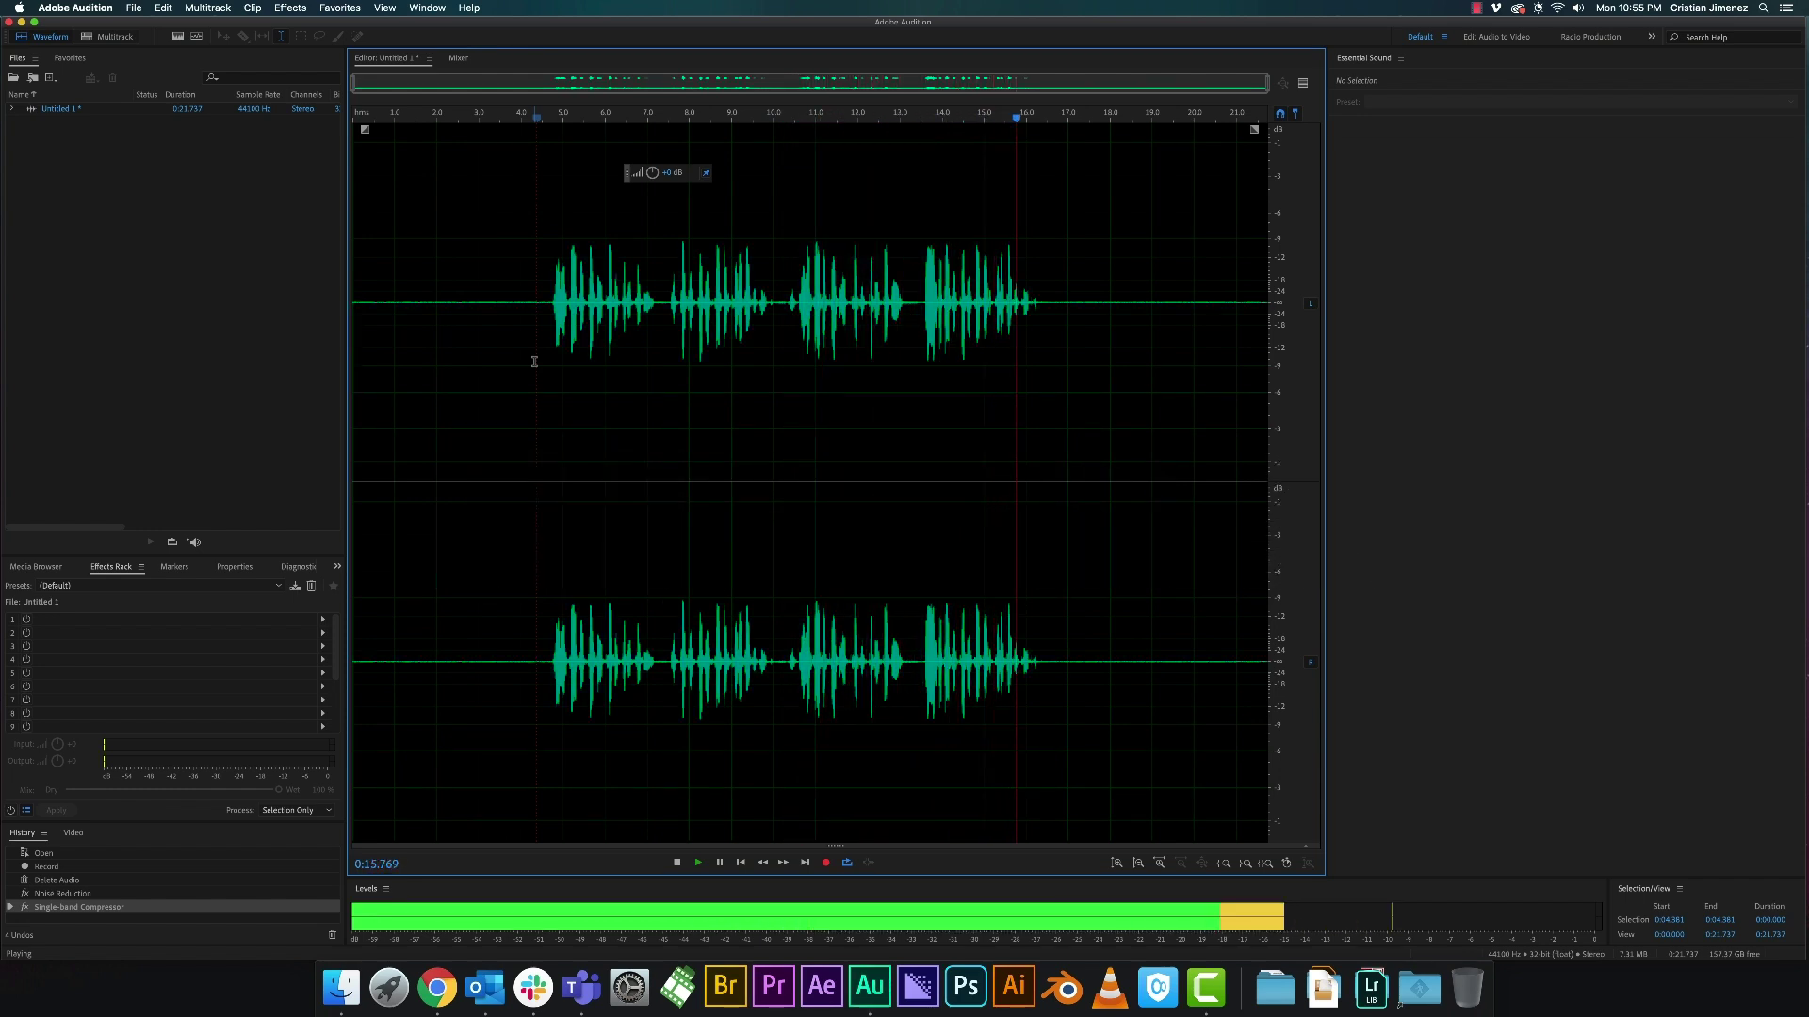
{"action": "key", "text": "space"}
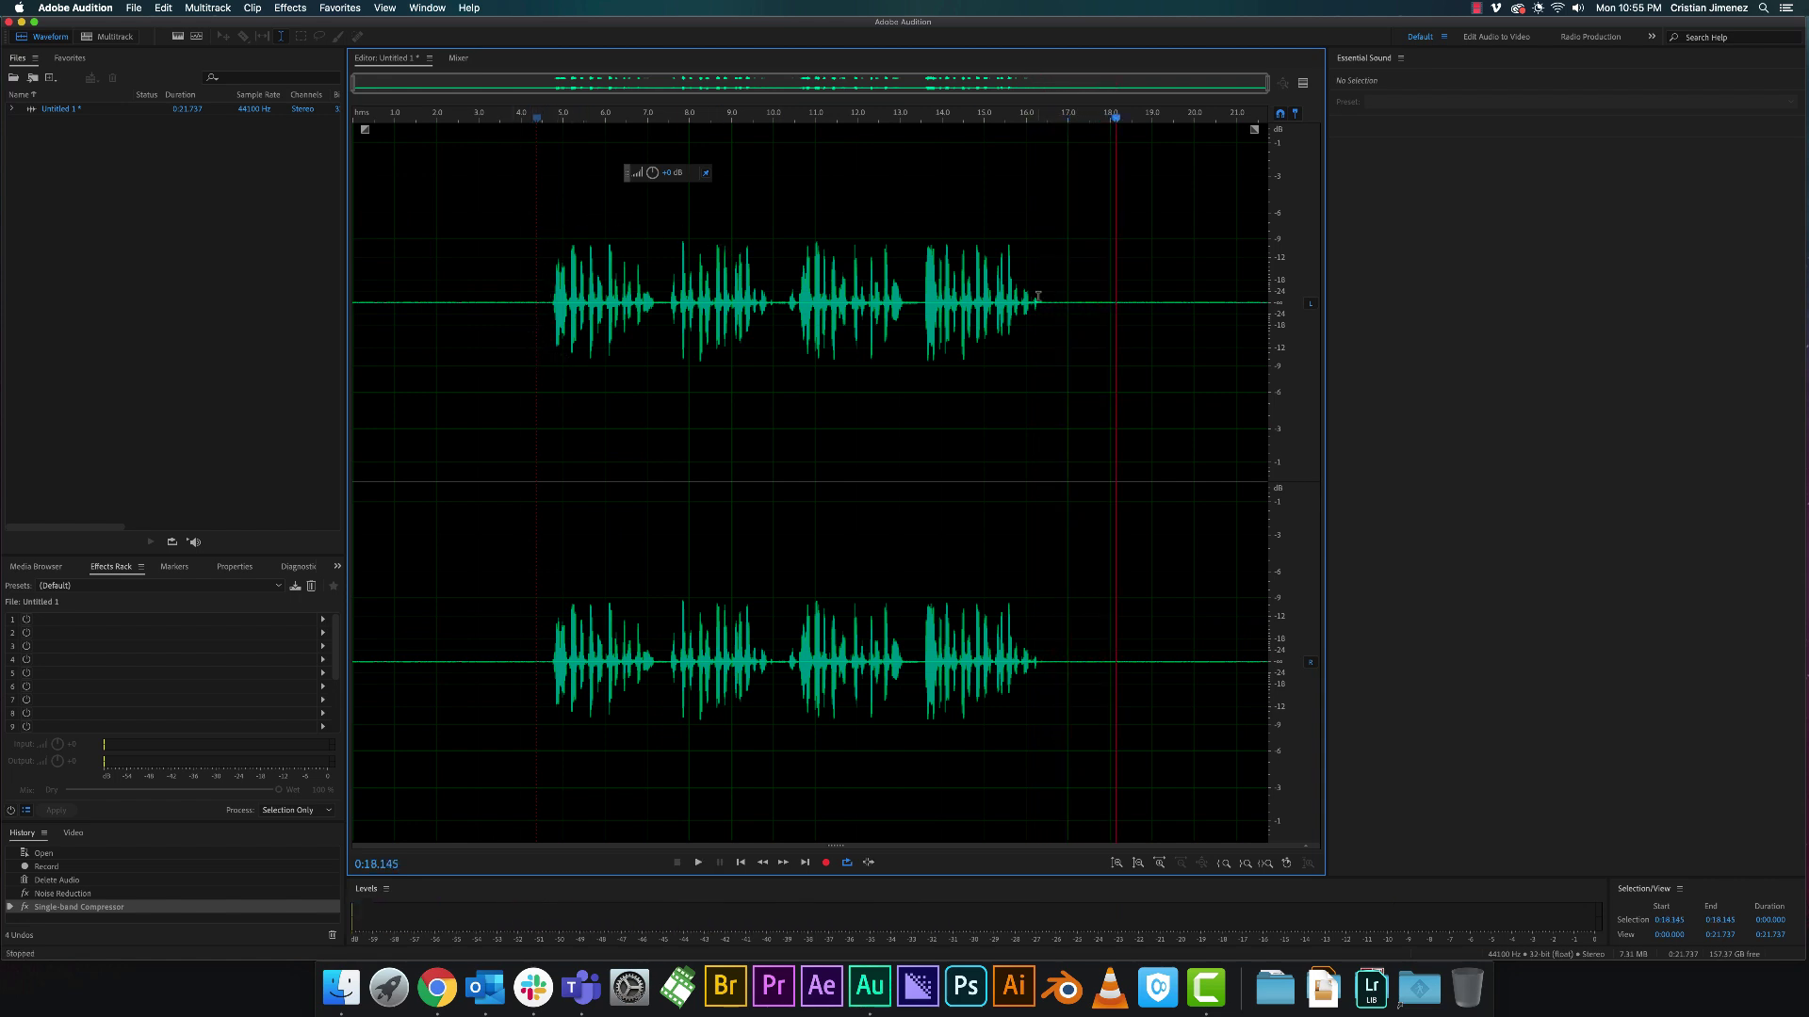
{"action": "left_click", "coordinate": [451, 300]}
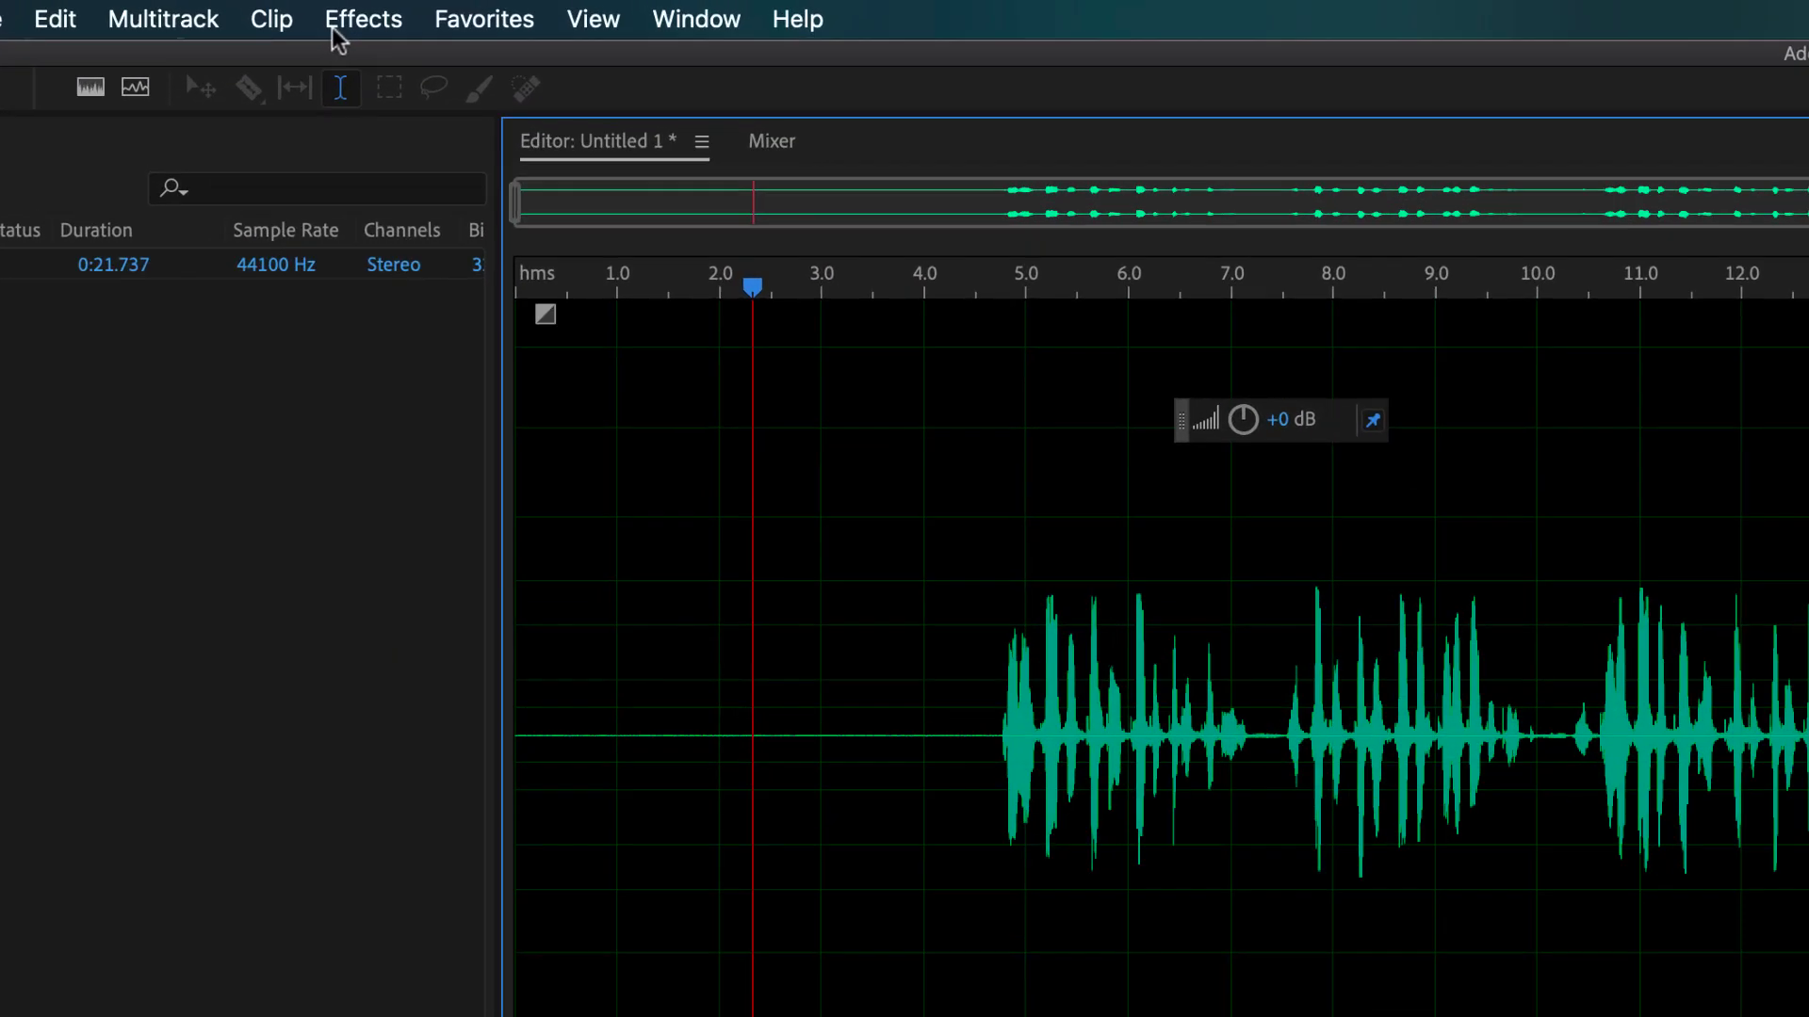
Step: Normalize the recording to -6 dB with all channels normalized equally
{"action": "left_click", "coordinate": [290, 7]}
{"action": "mouse_move", "coordinate": [771, 464]}
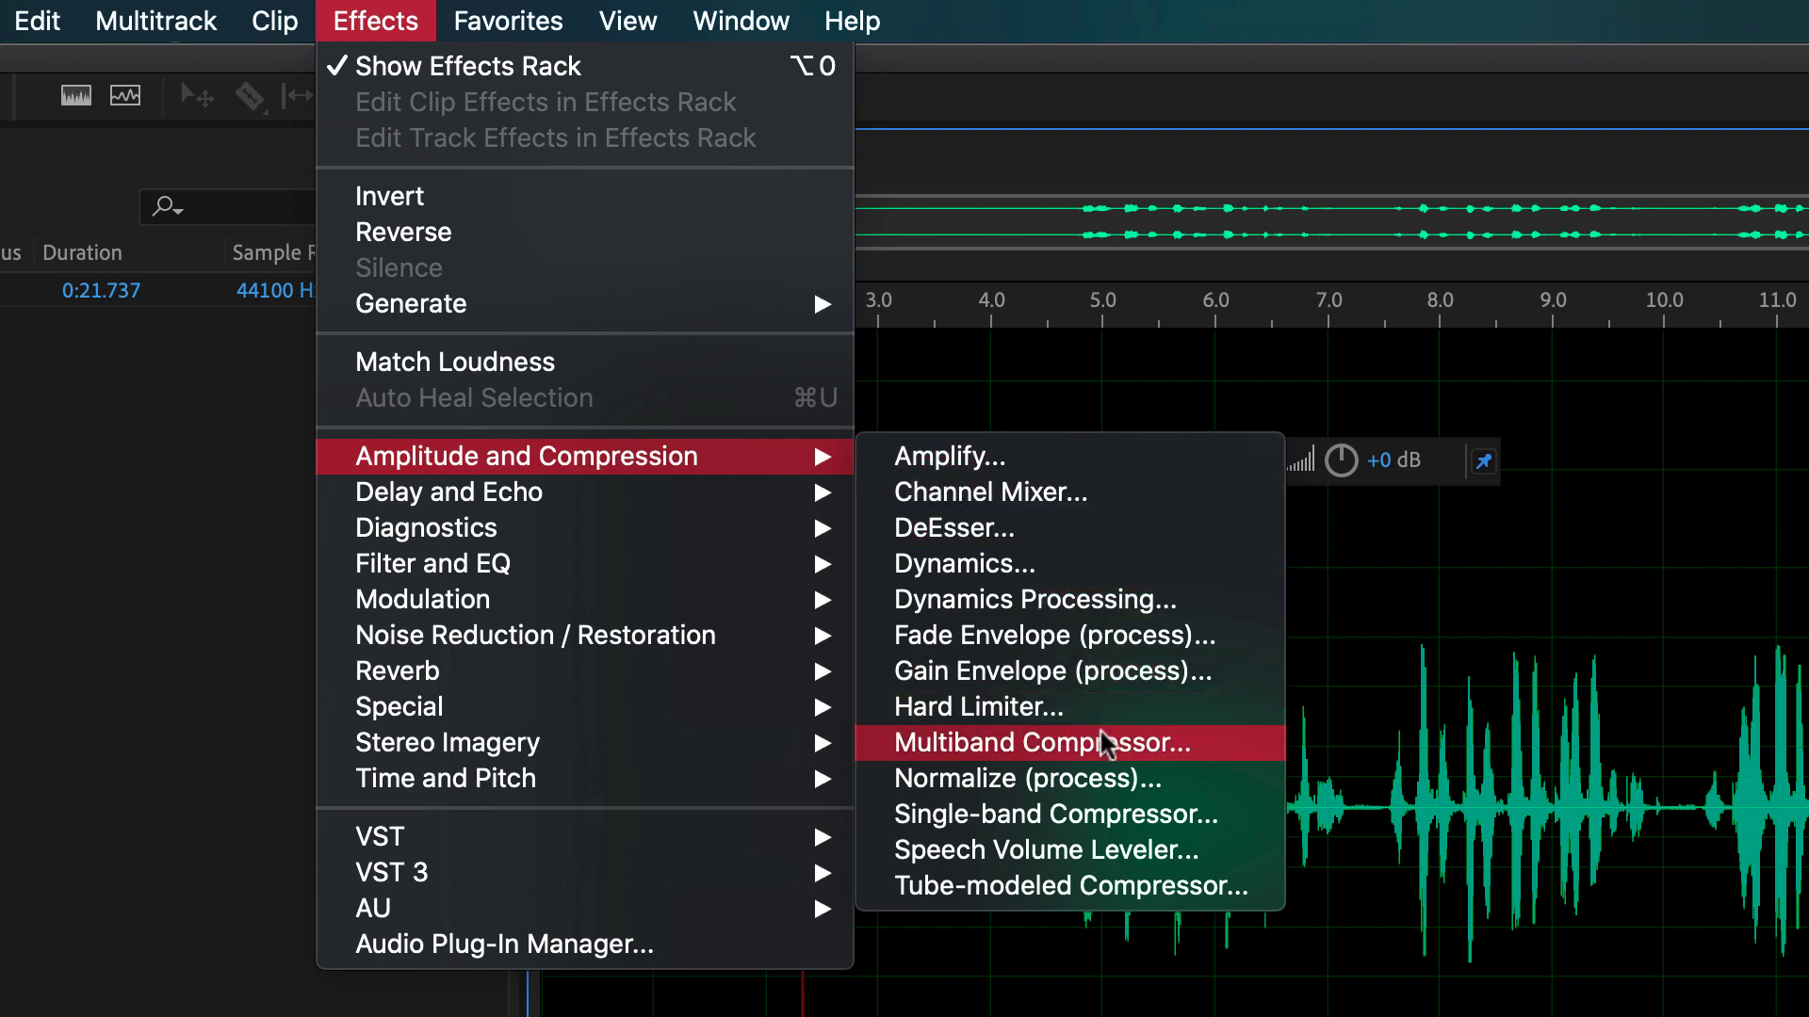
{"action": "left_click", "coordinate": [1152, 778]}
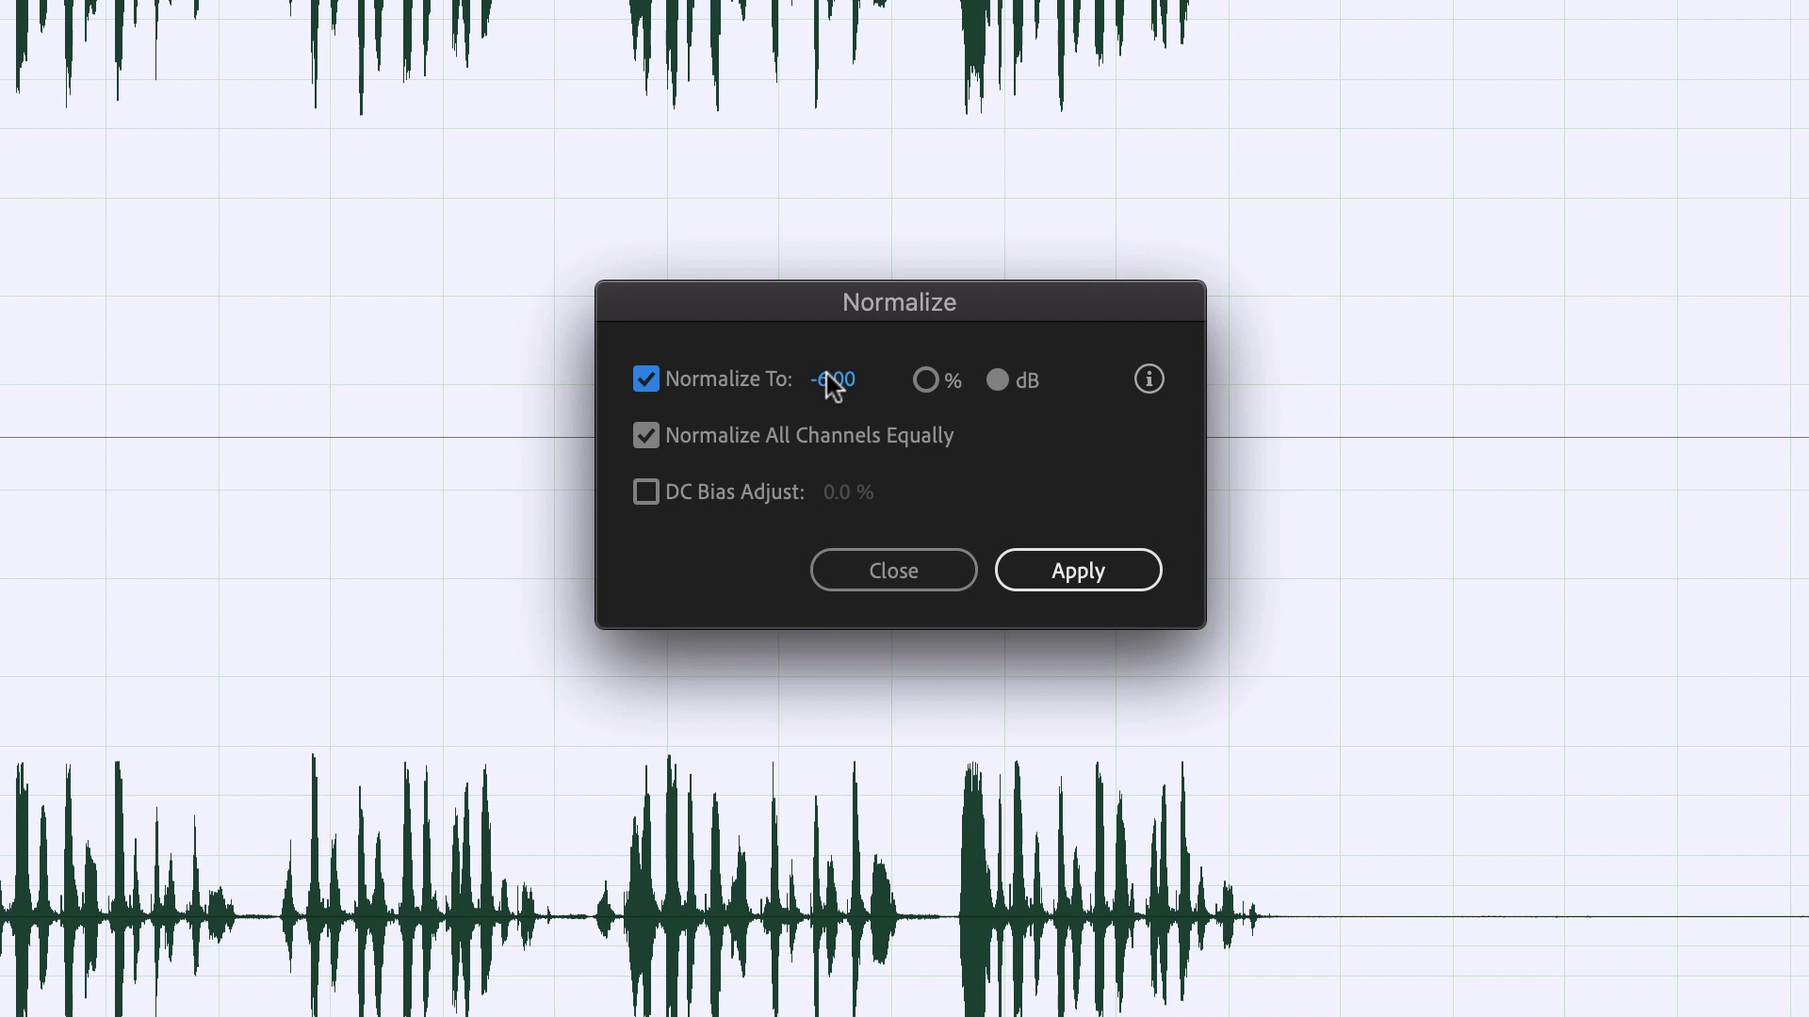
{"action": "left_click", "coordinate": [1053, 568]}
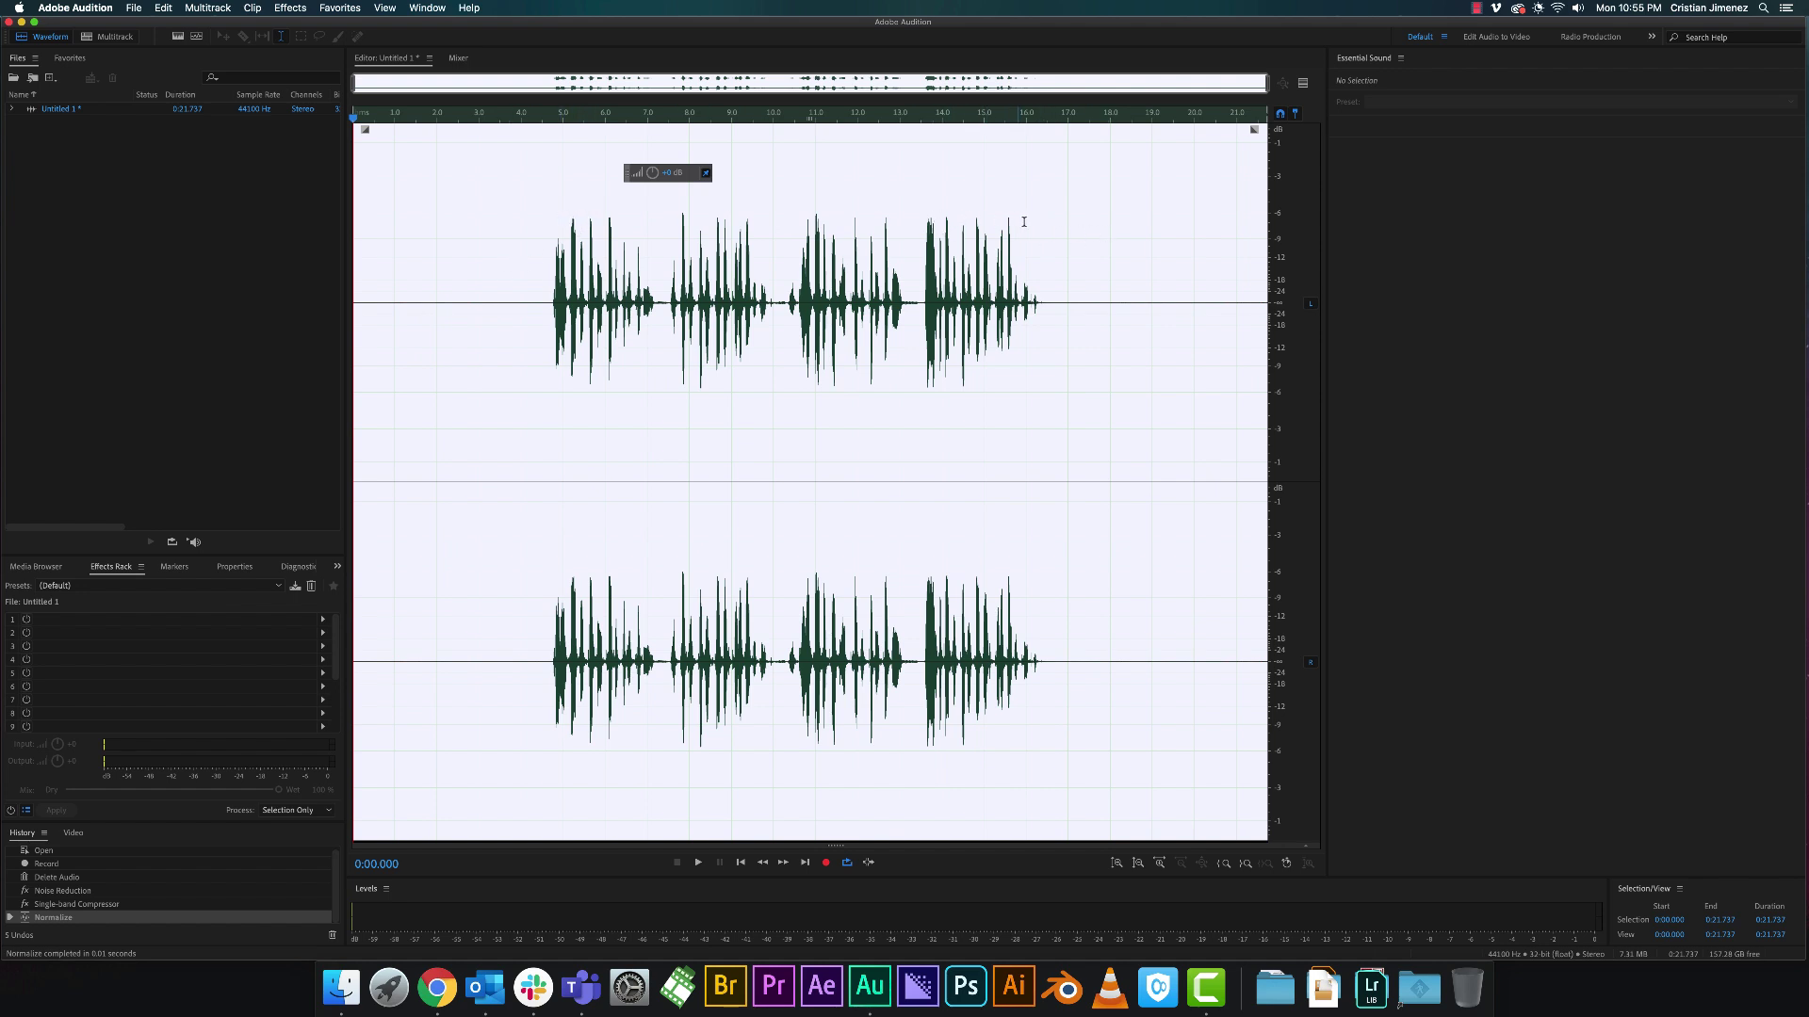
{"action": "left_click", "coordinate": [545, 301]}
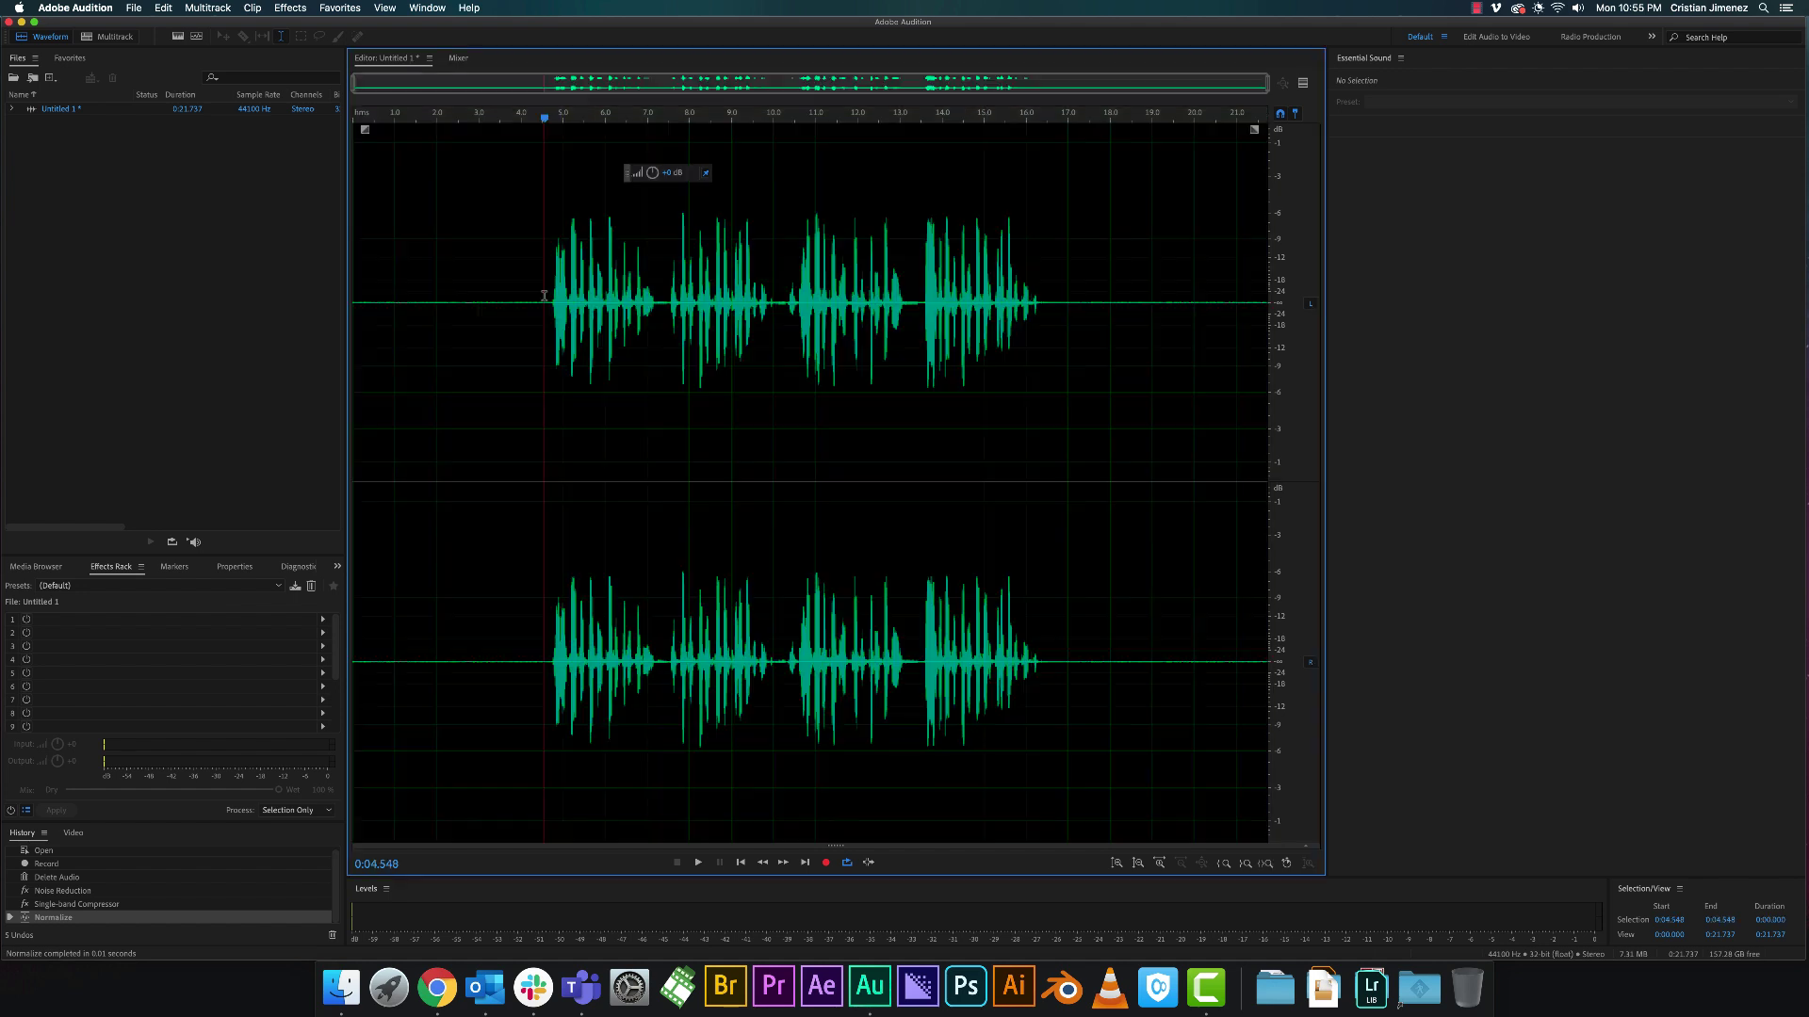
{"action": "key", "text": "space"}
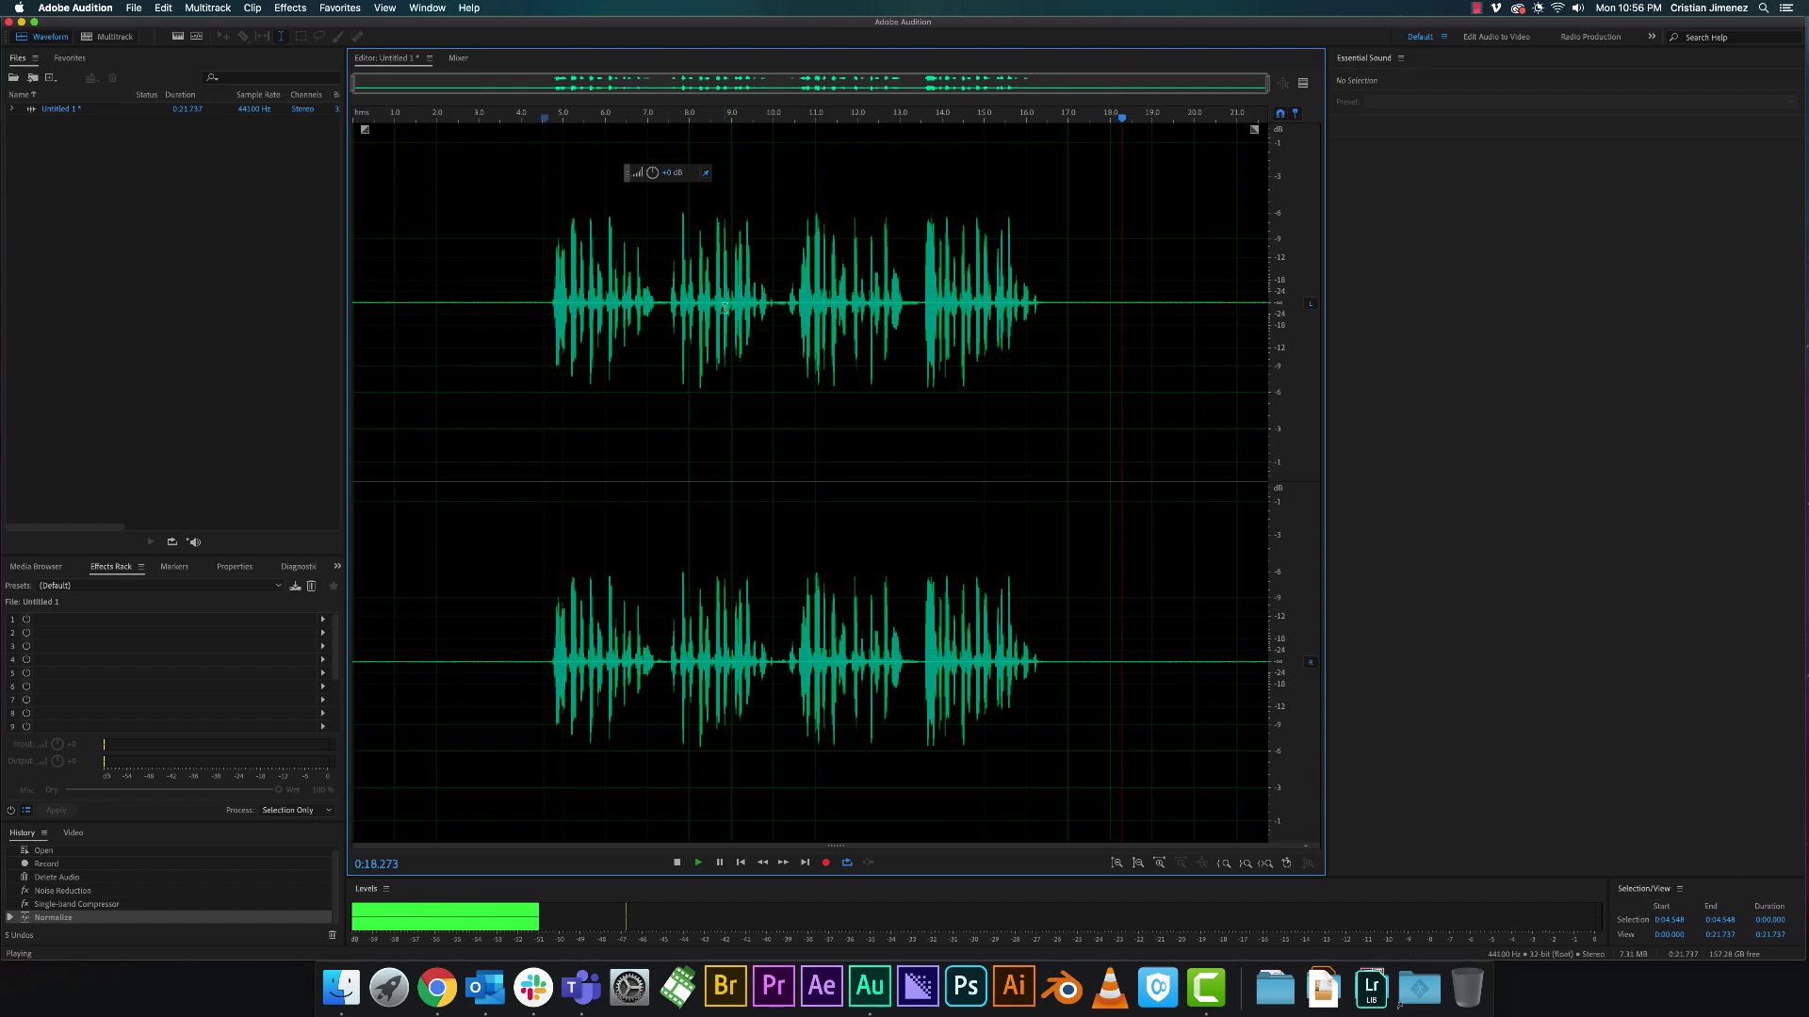
{"action": "key", "text": "space"}
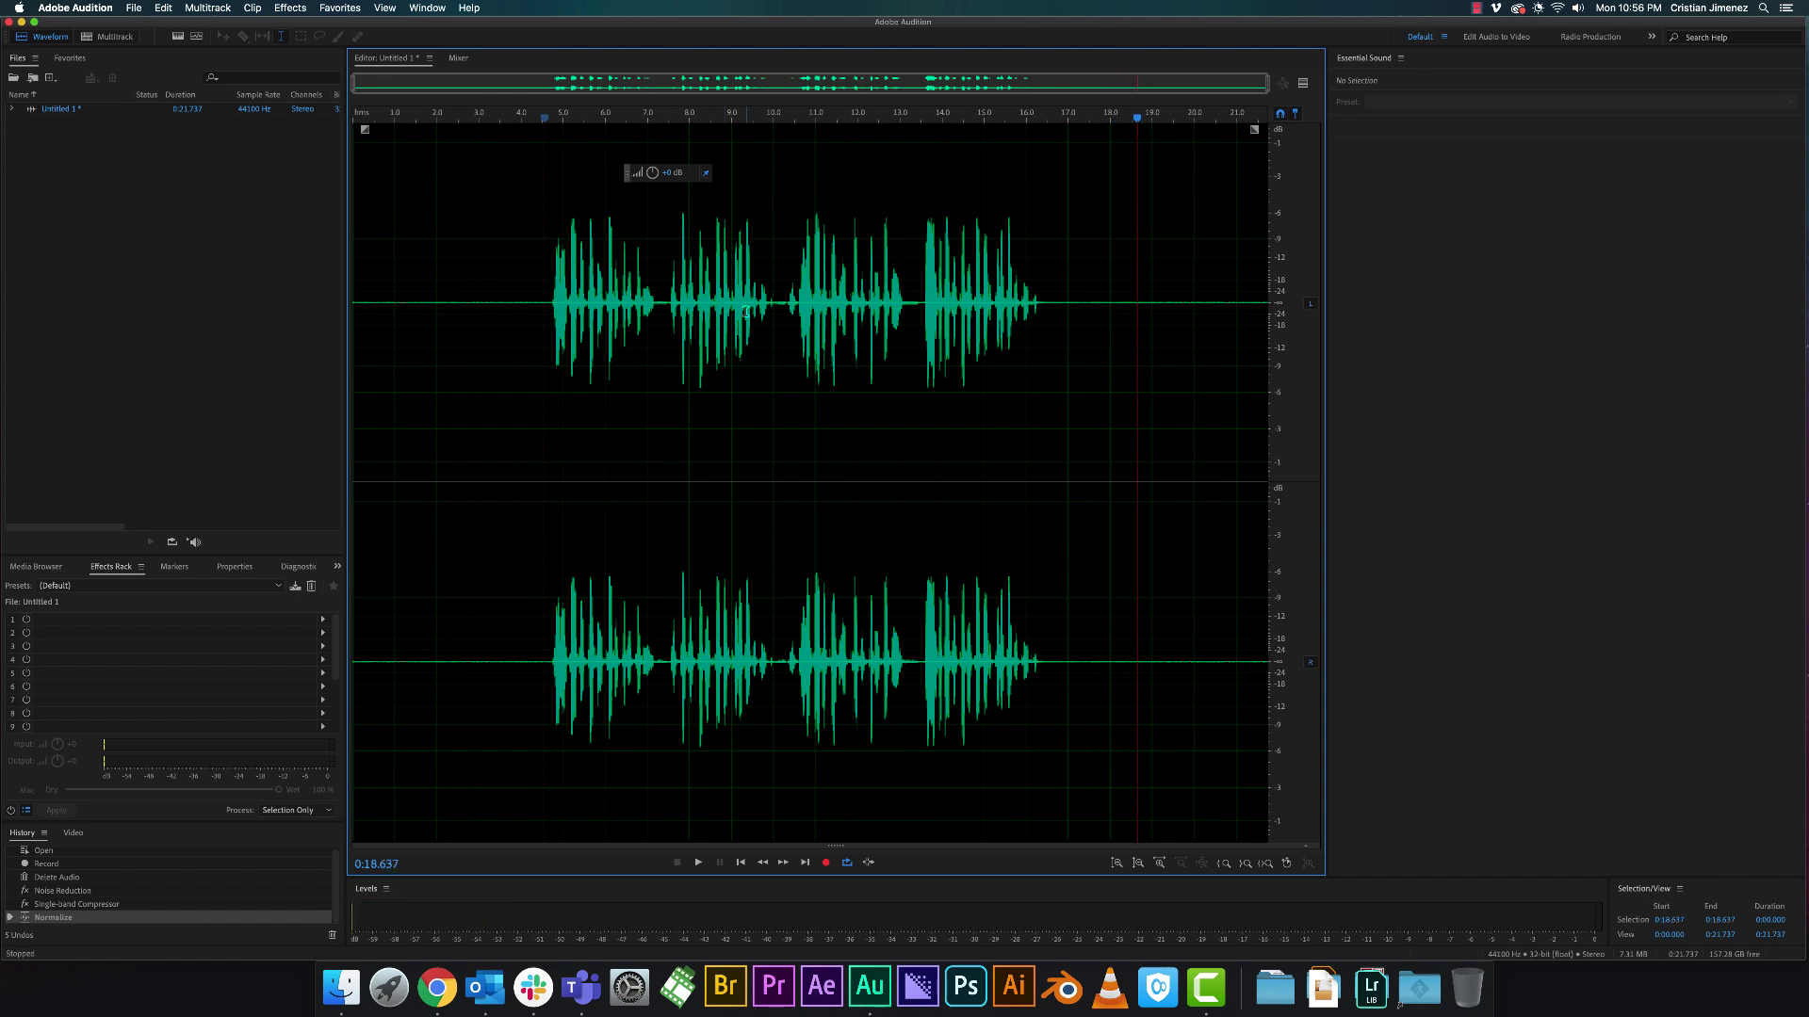
Step: Play from about 7 and 10 seconds to locate the silent gap near 13 seconds
{"action": "left_click", "coordinate": [655, 301]}
{"action": "key", "text": "space"}
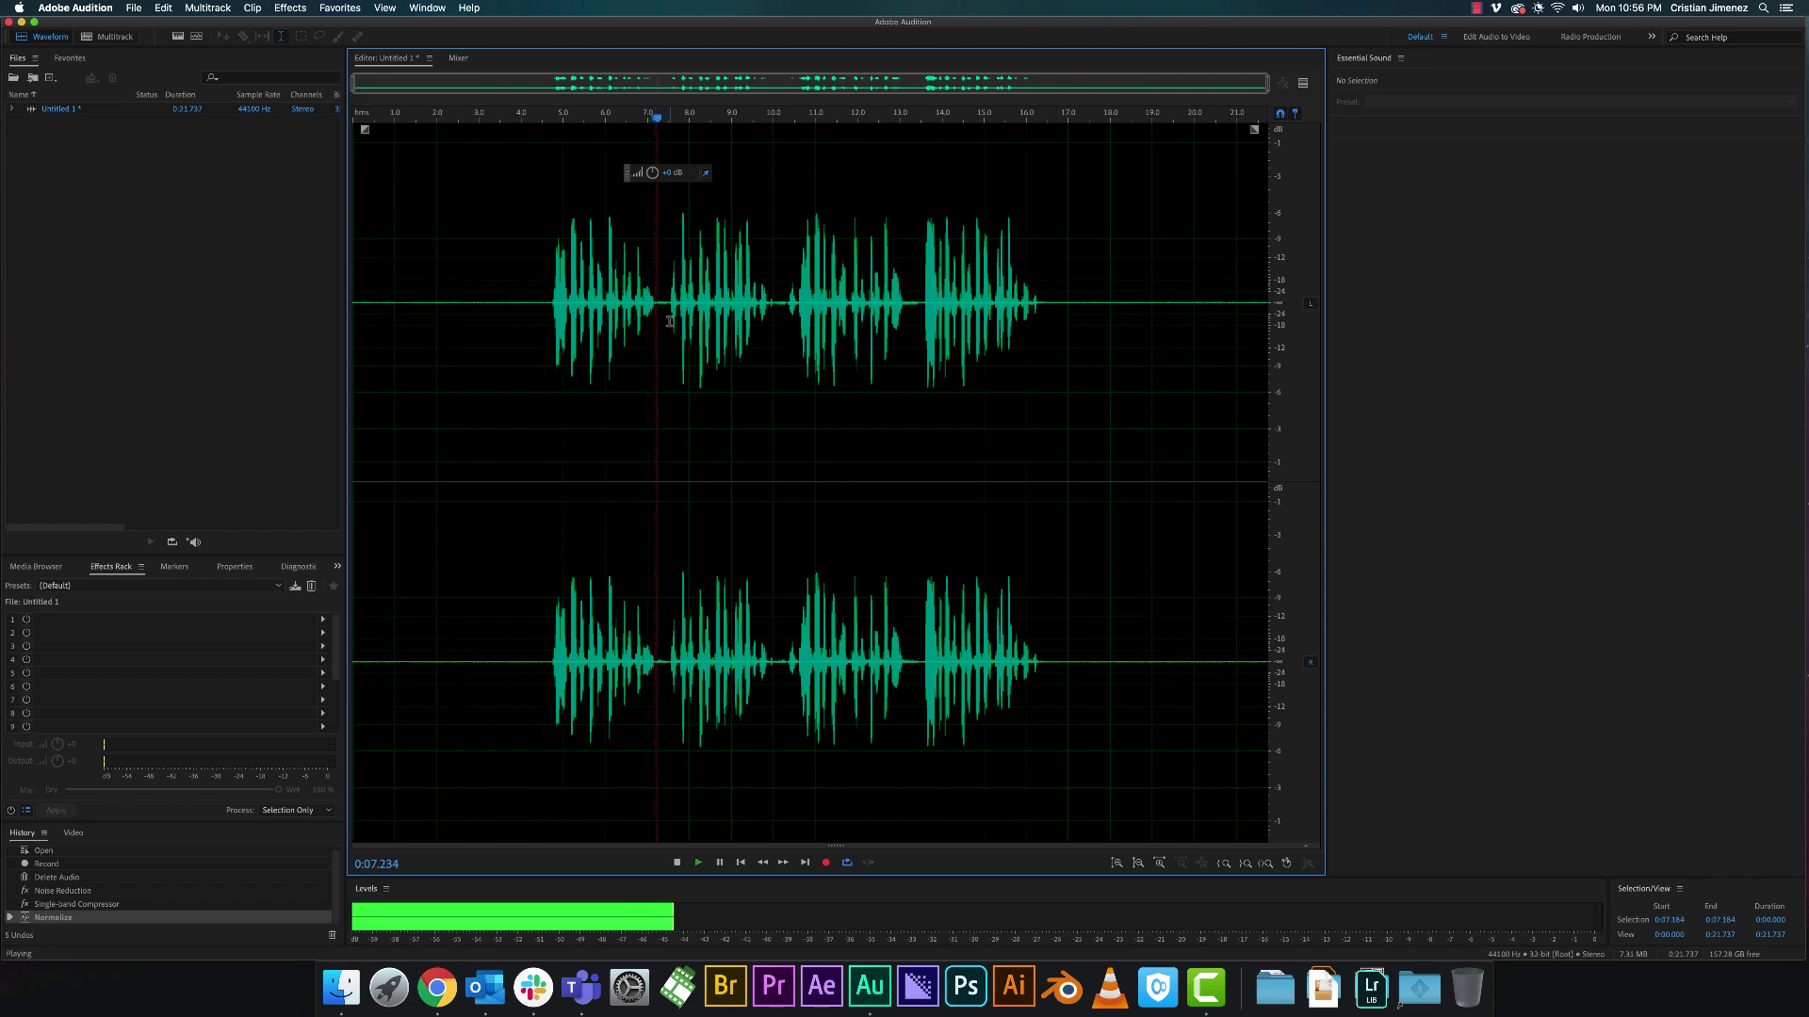
{"action": "key", "text": "space"}
{"action": "left_click", "coordinate": [774, 302]}
{"action": "key", "text": "space"}
{"action": "key", "text": "space"}
{"action": "left_click", "coordinate": [905, 303]}
{"action": "key", "text": "space"}
{"action": "key", "text": "space"}
Step: Capture a new noise print from a short silent stretch near 13 seconds
{"action": "left_click_drag", "start_coordinate": [906, 304], "coordinate": [919, 309]}
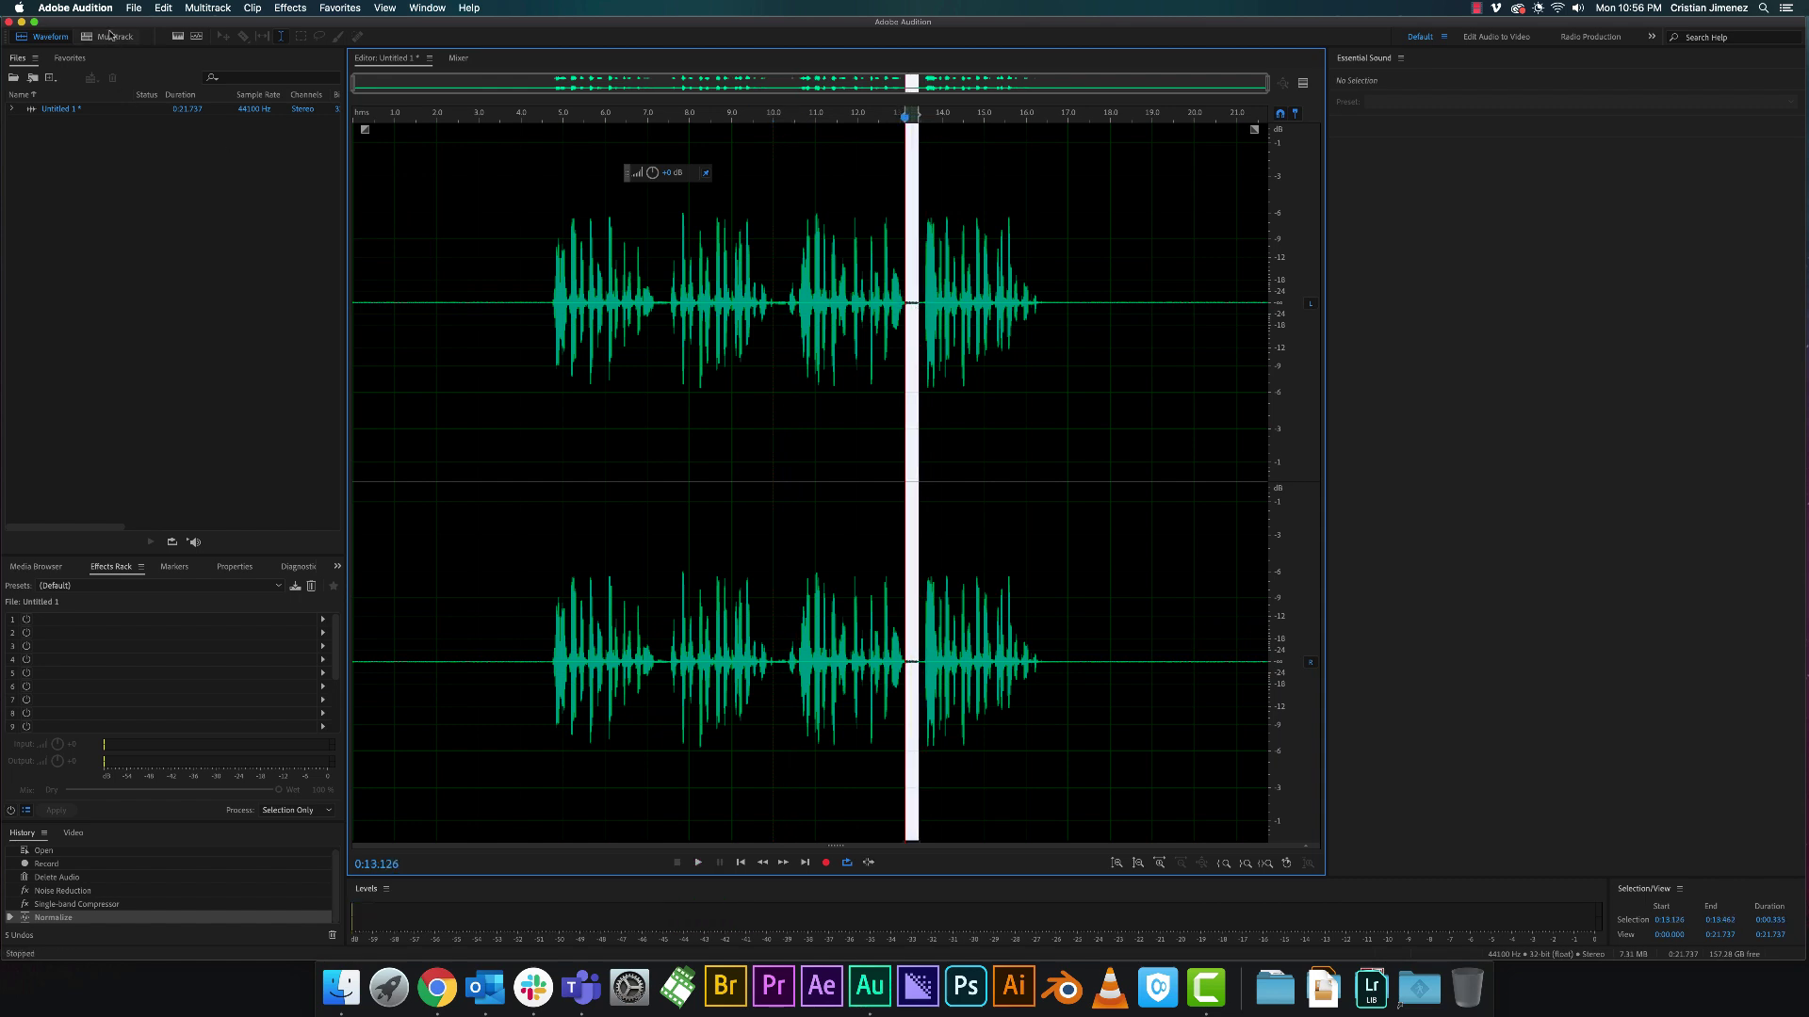
{"action": "left_click", "coordinate": [303, 10]}
{"action": "mouse_move", "coordinate": [439, 240]}
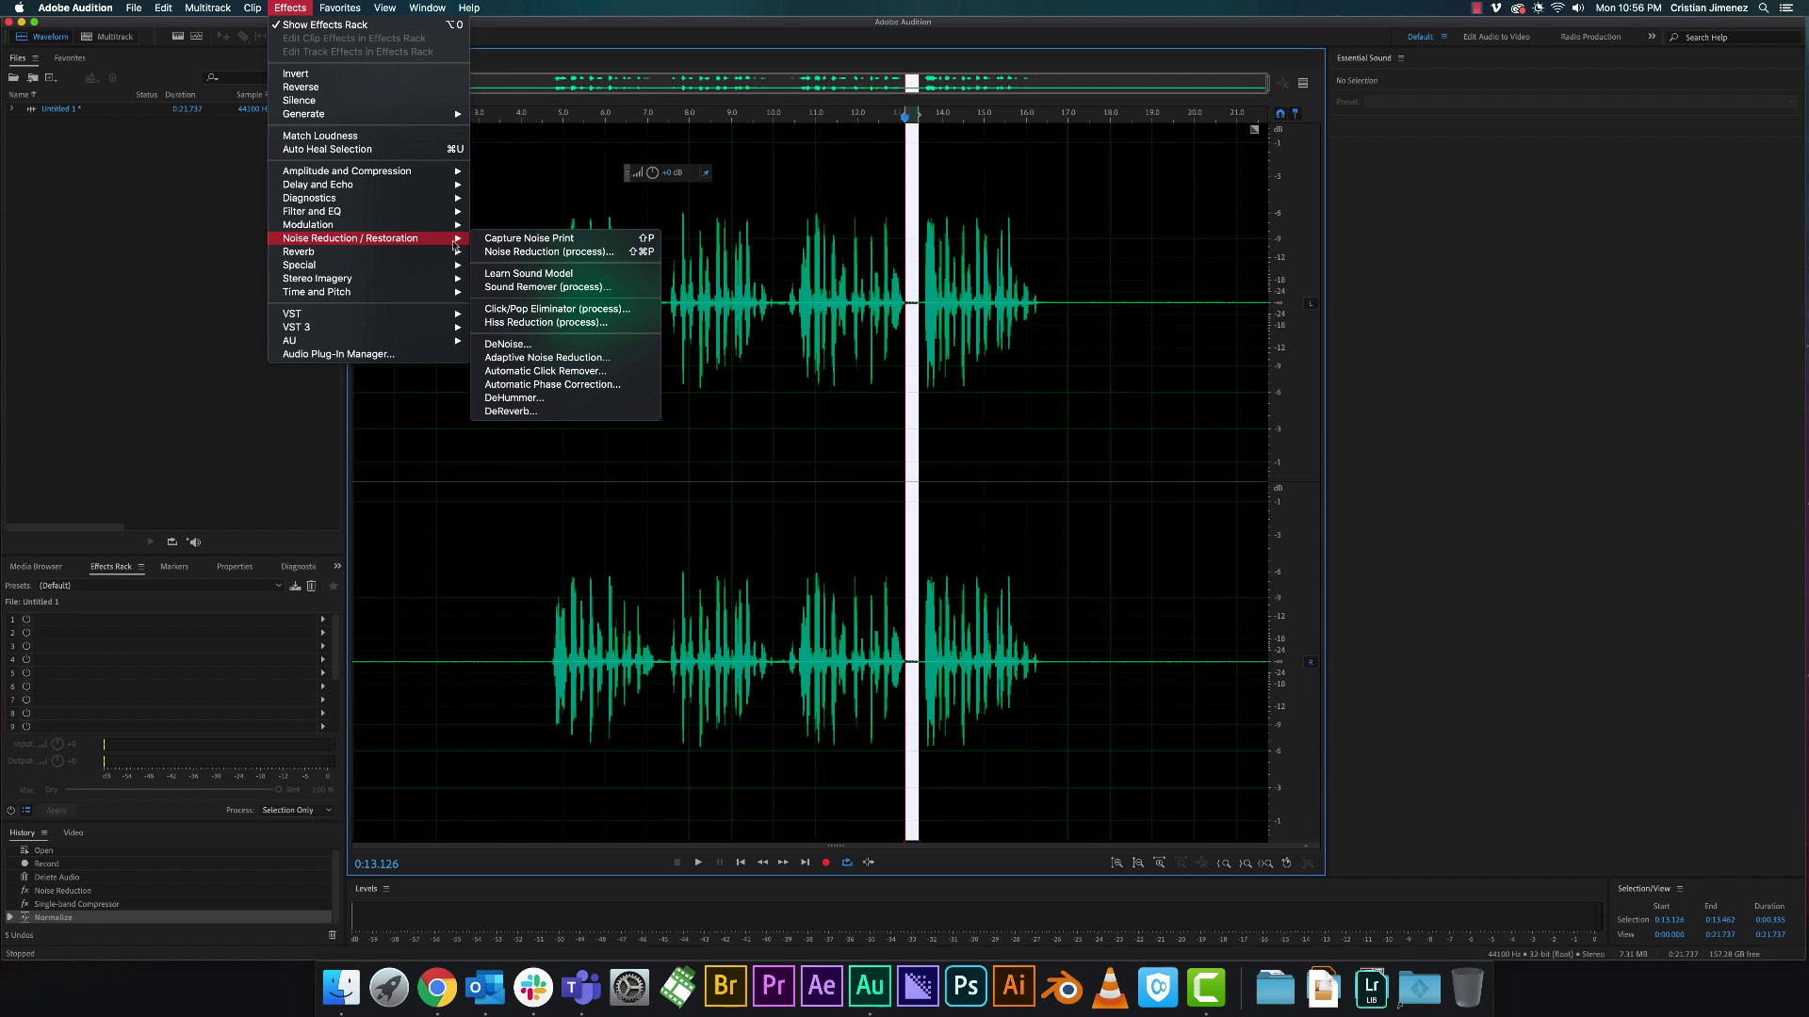
{"action": "left_click", "coordinate": [532, 243]}
{"action": "left_click", "coordinate": [1027, 528]}
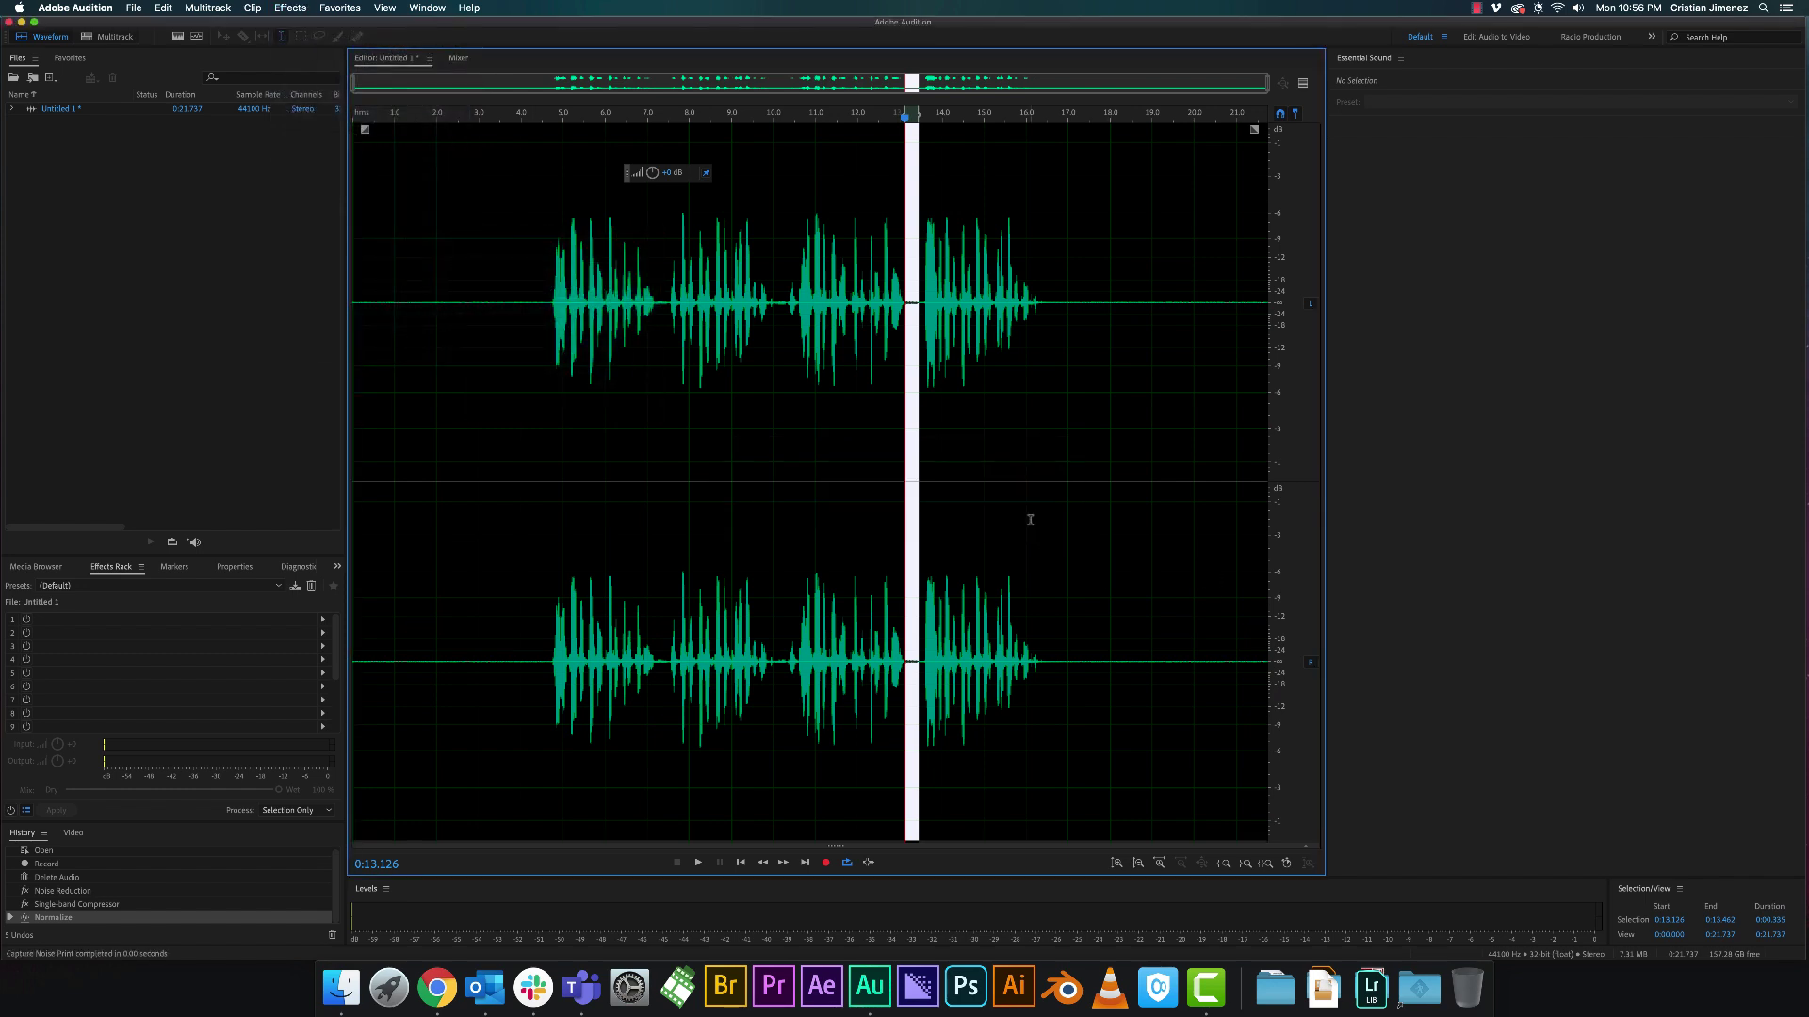
Step: Apply Noise Reduction (process) to the entire recording with the new noise print
{"action": "left_click", "coordinate": [802, 416]}
{"action": "left_click", "coordinate": [290, 8]}
{"action": "mouse_move", "coordinate": [441, 247]}
{"action": "left_click", "coordinate": [552, 253]}
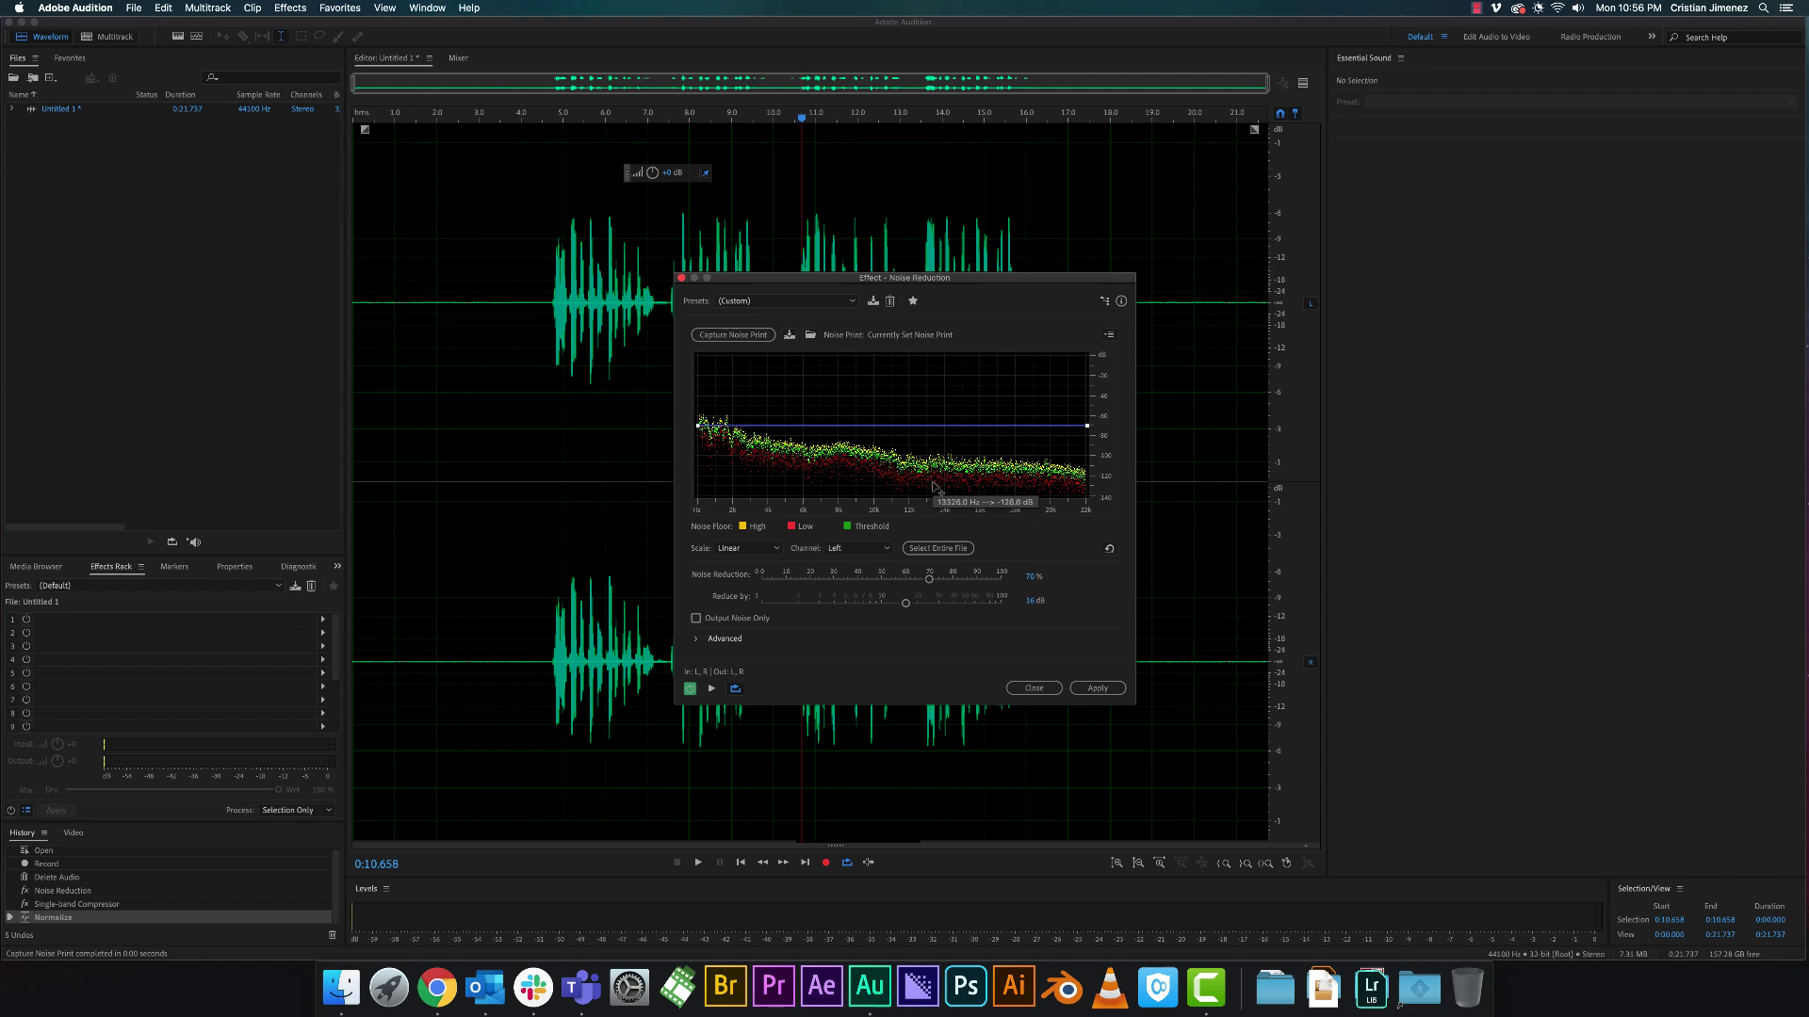
{"action": "left_click", "coordinate": [1097, 689]}
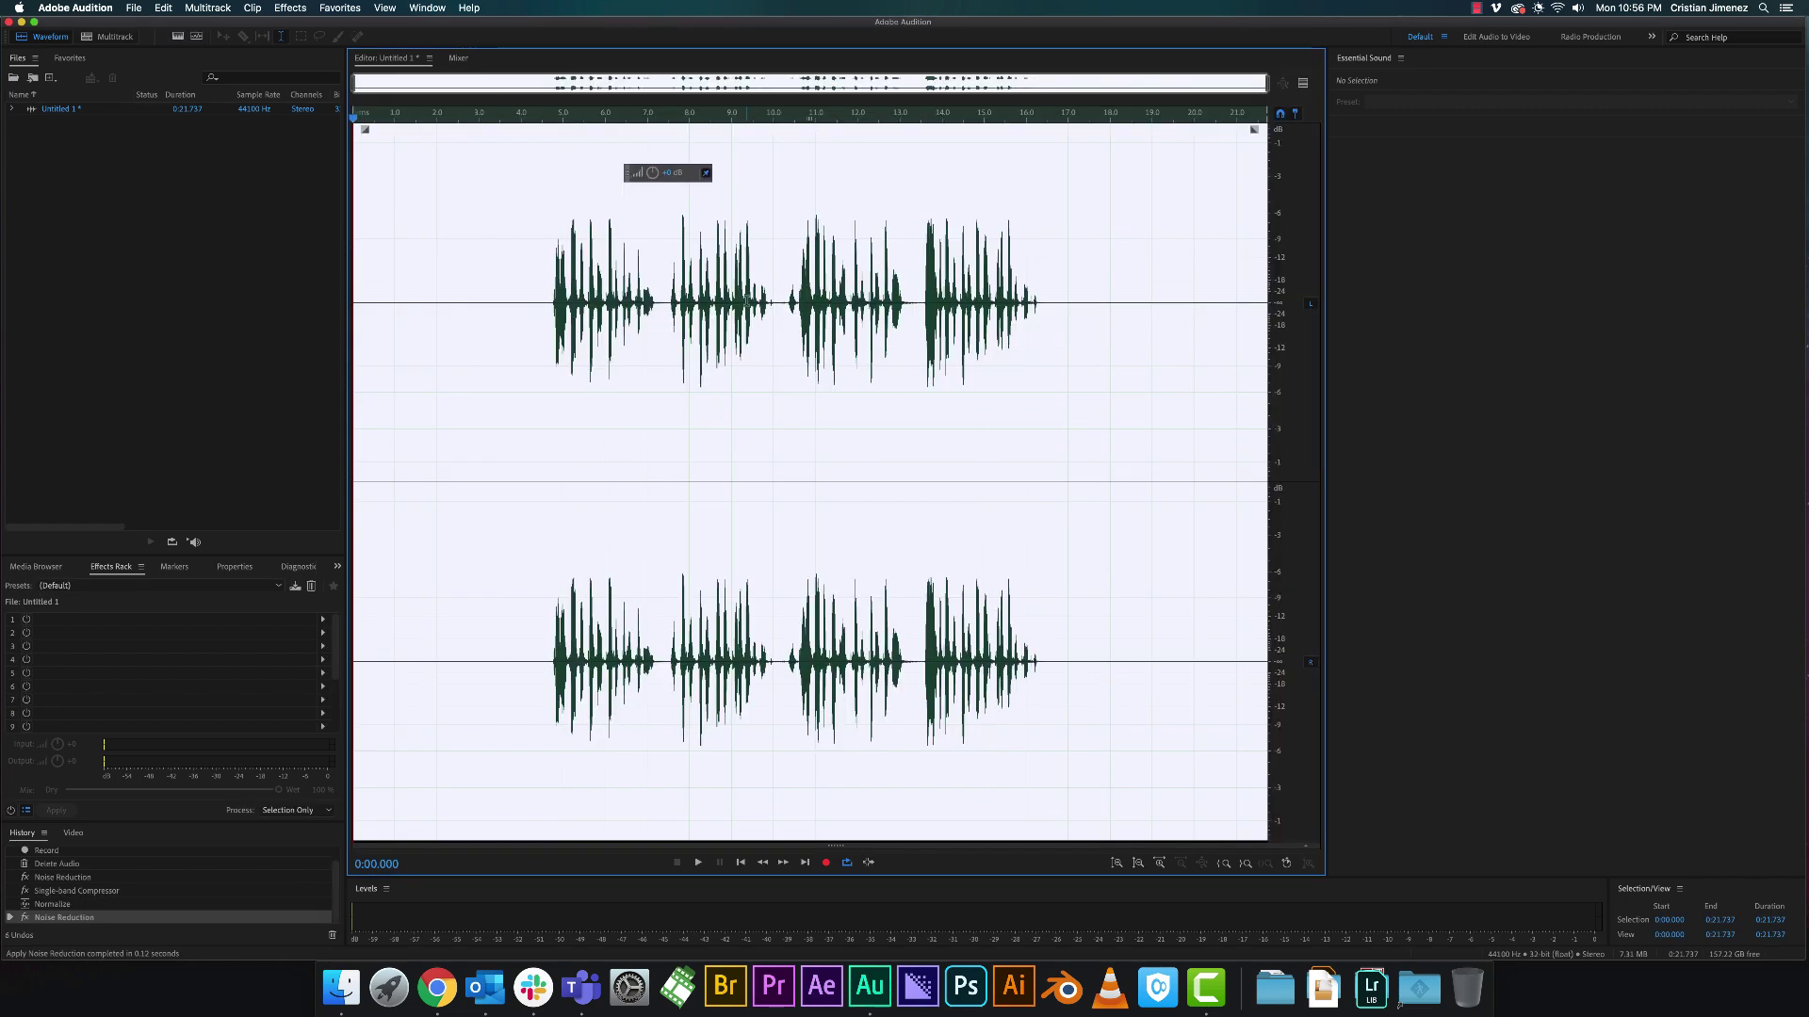
{"action": "left_click", "coordinate": [657, 309]}
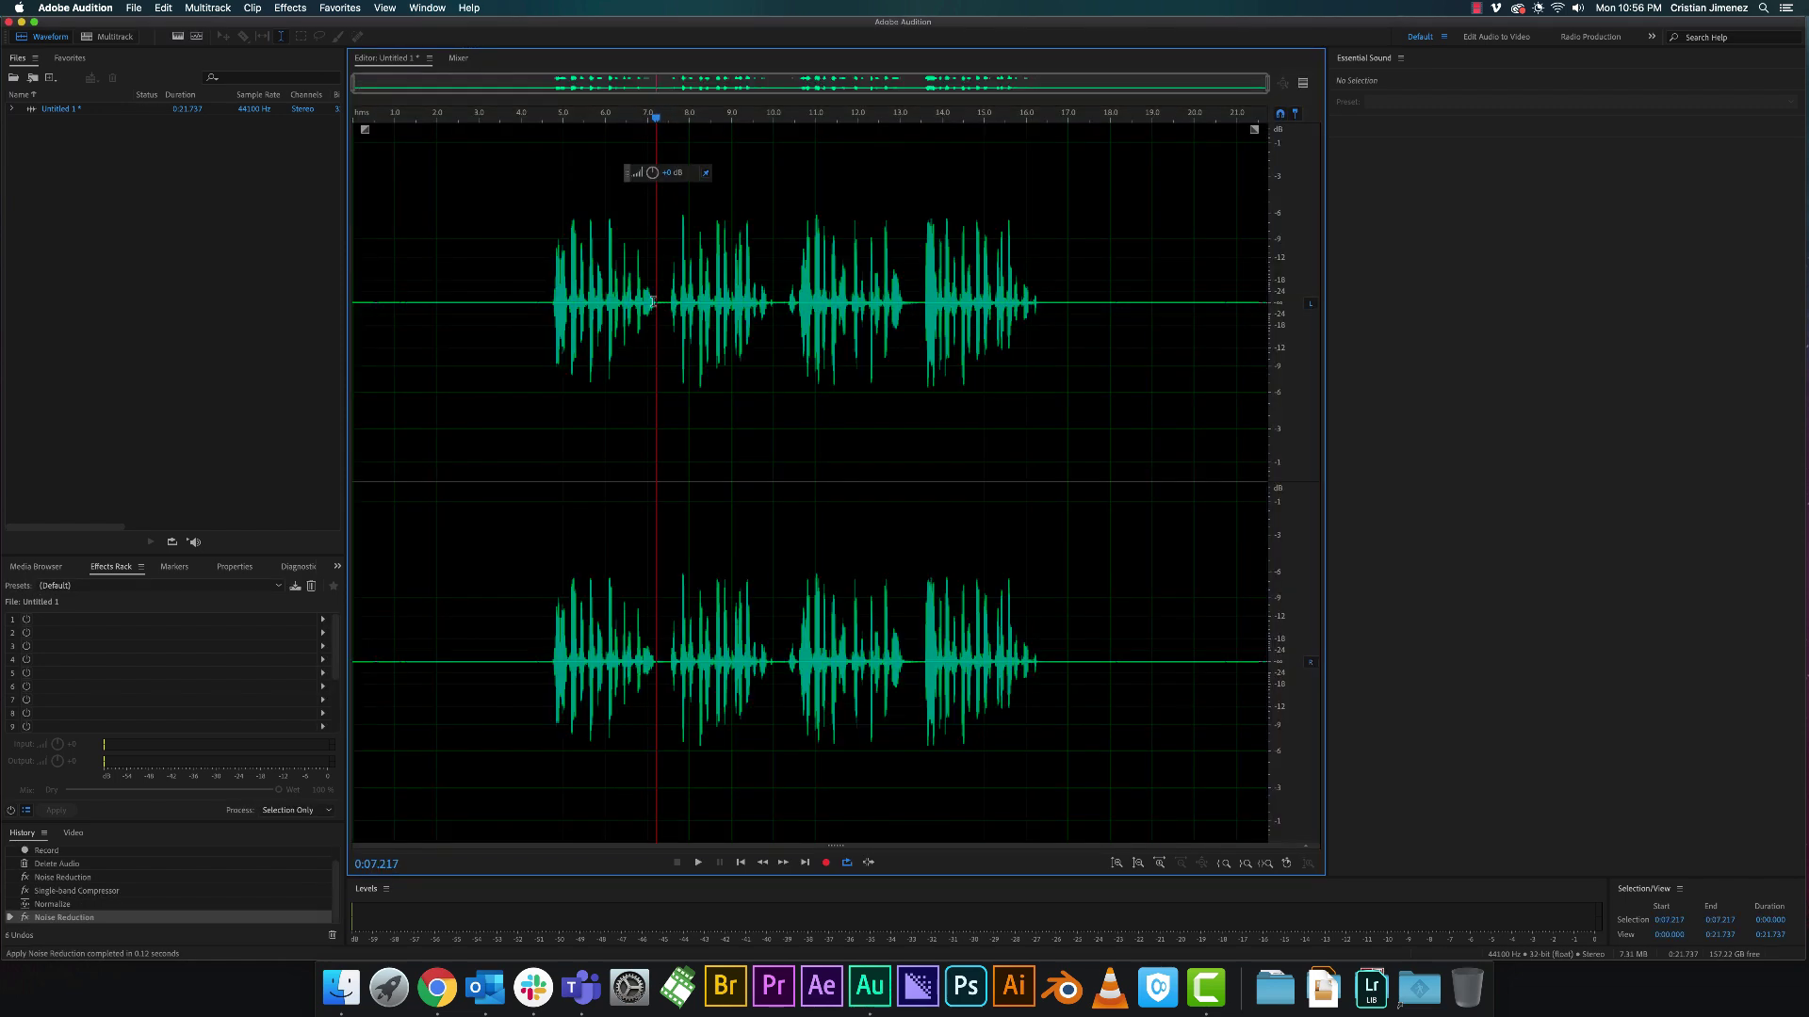
Step: Play the noise-reduced recording from about 4.4 seconds to check the result
{"action": "left_click", "coordinate": [539, 305]}
{"action": "key", "text": "space"}
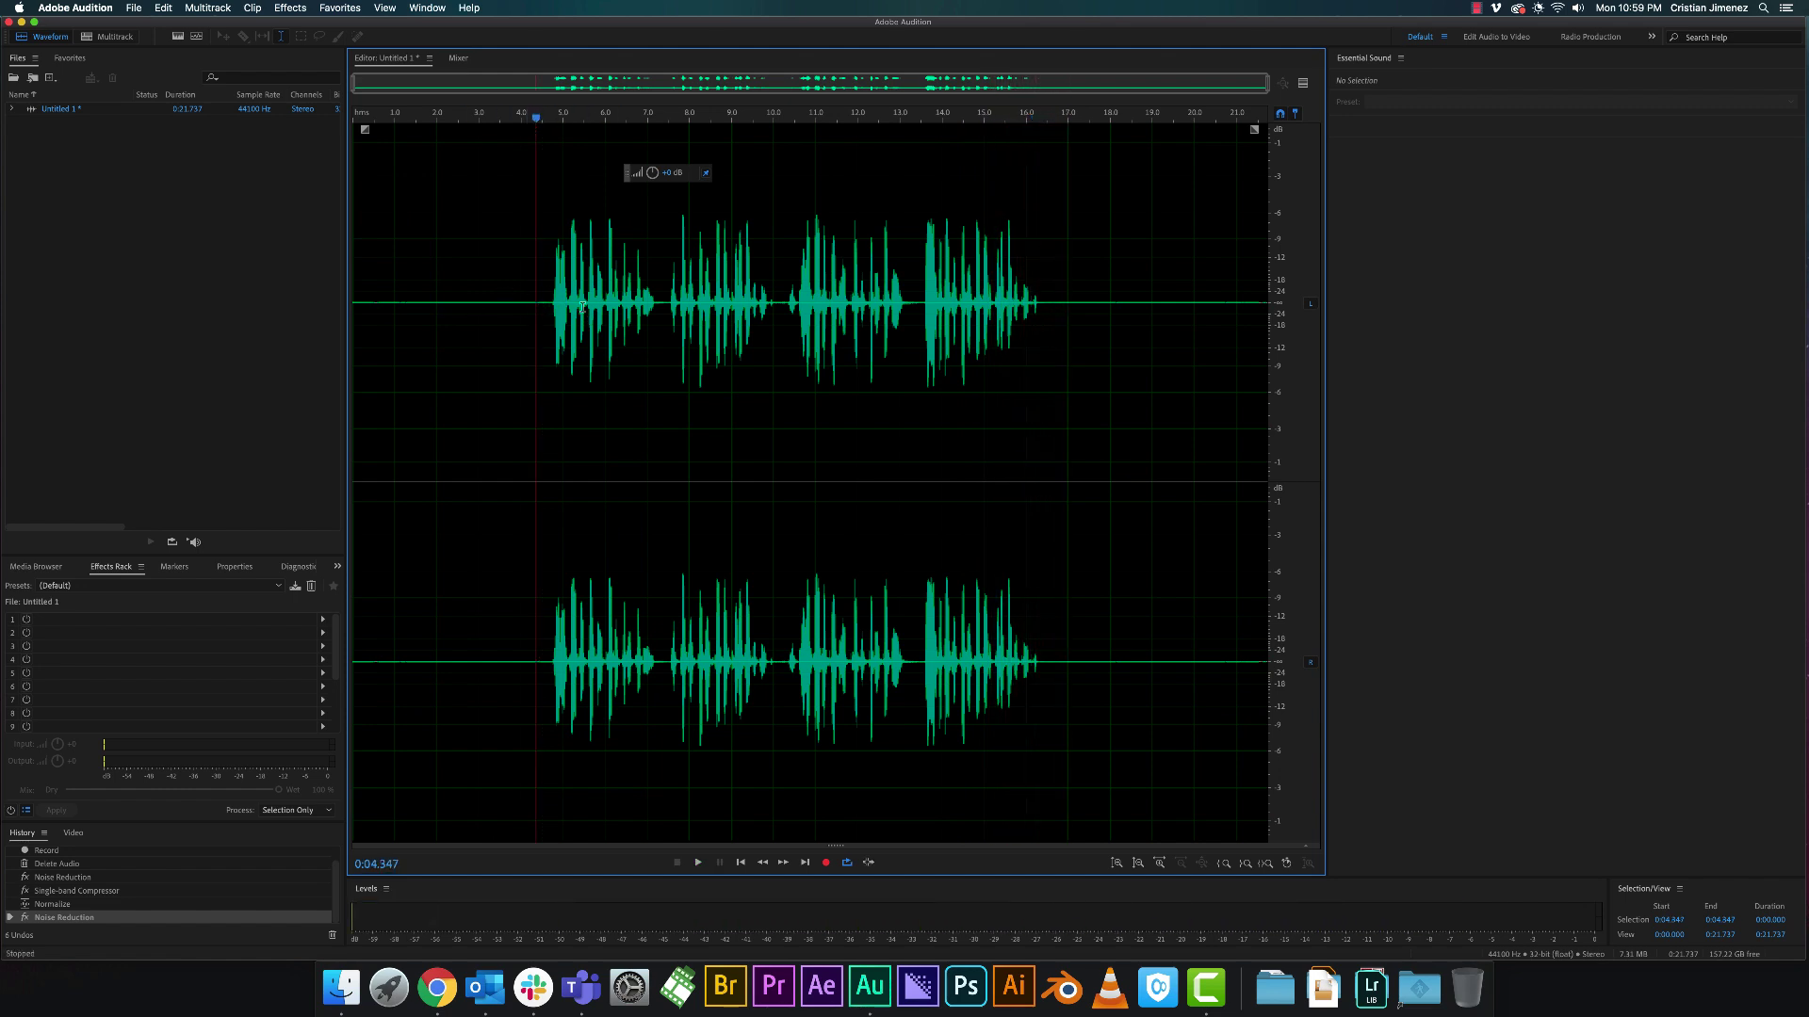
{"action": "key", "text": "space"}
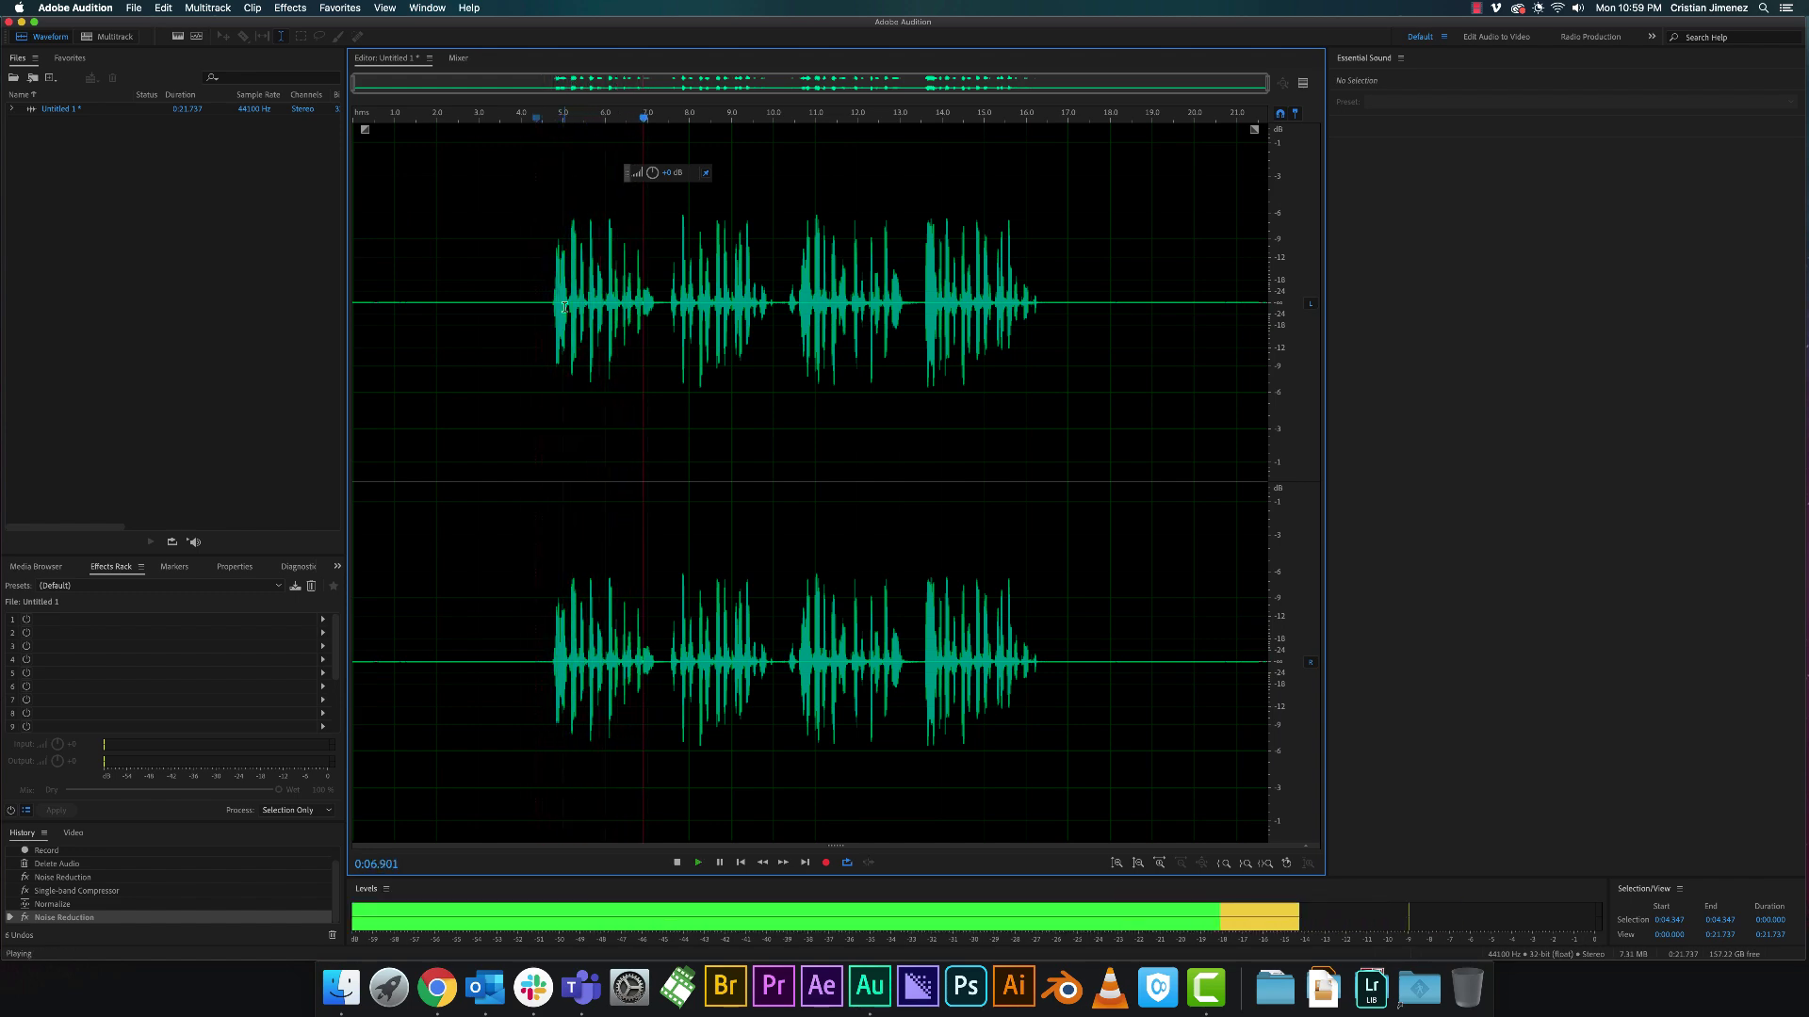
{"action": "key", "text": "space"}
{"action": "left_click", "coordinate": [548, 299]}
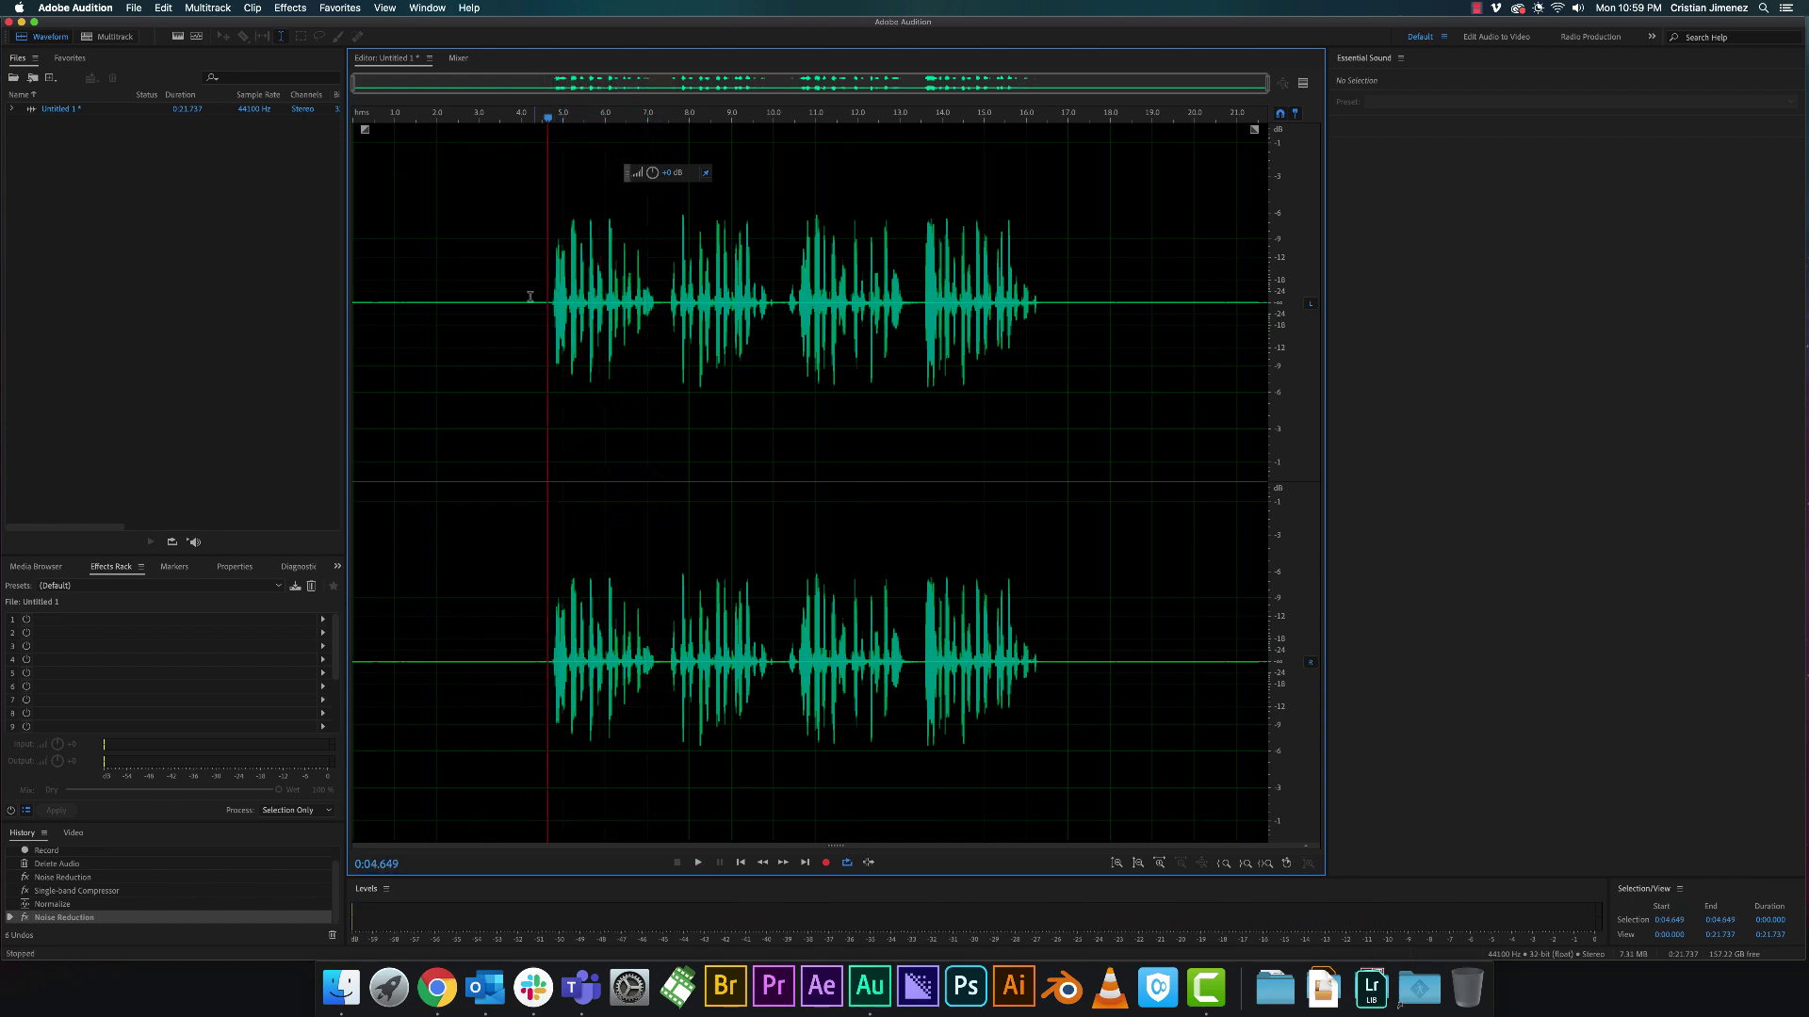
{"action": "left_click", "coordinate": [290, 8]}
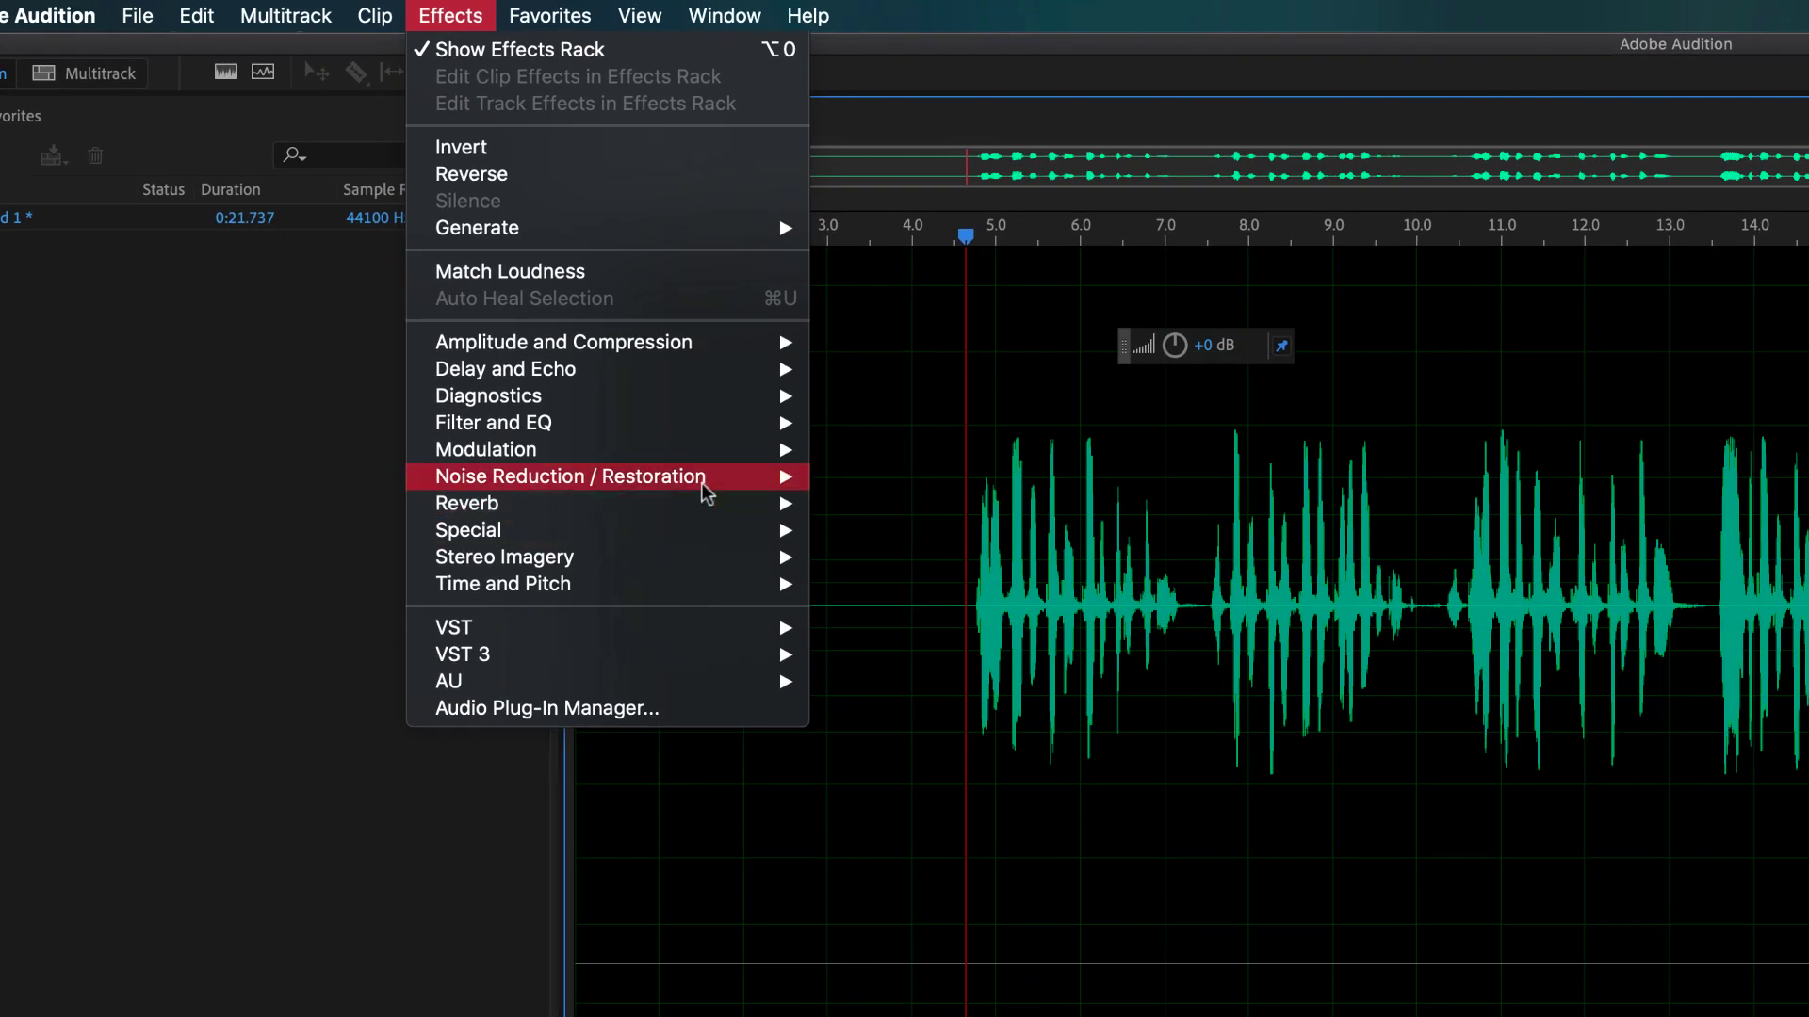
Step: Apply DeReverb with the Light Reverb Reduction preset at 20%, then play from 0:04.5
{"action": "mouse_move", "coordinate": [707, 492]}
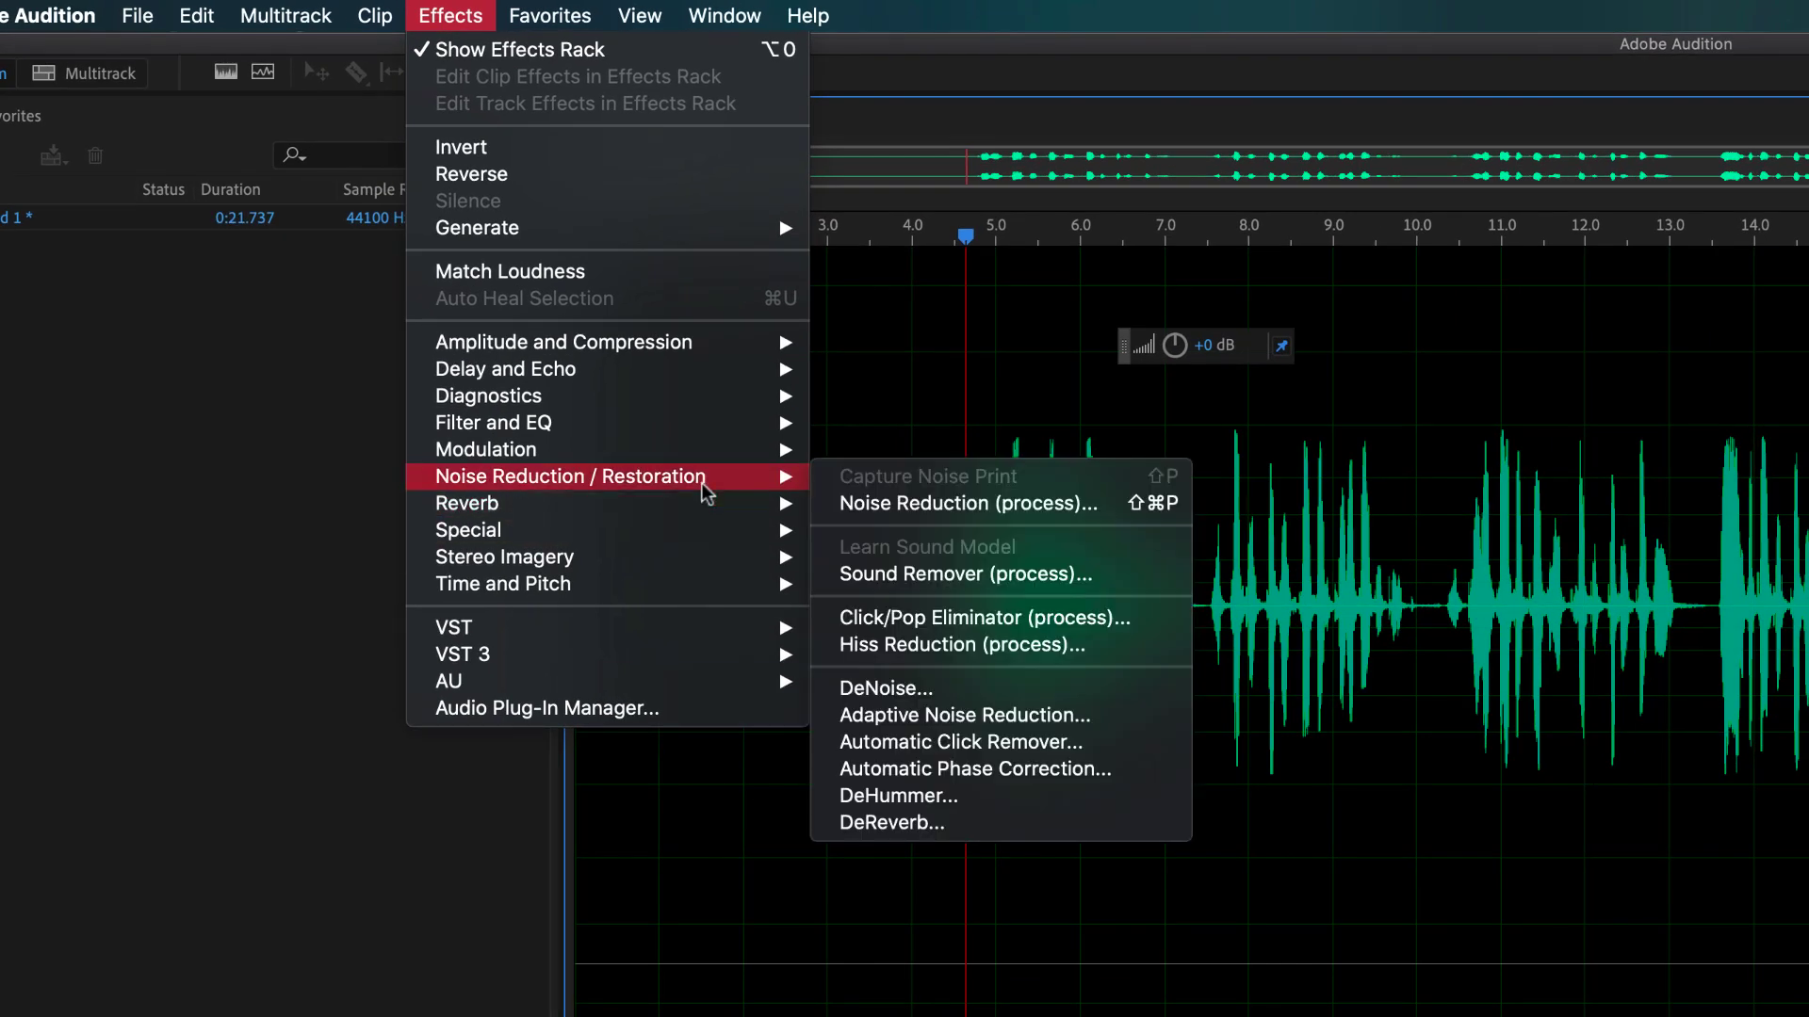
{"action": "left_click", "coordinate": [919, 829]}
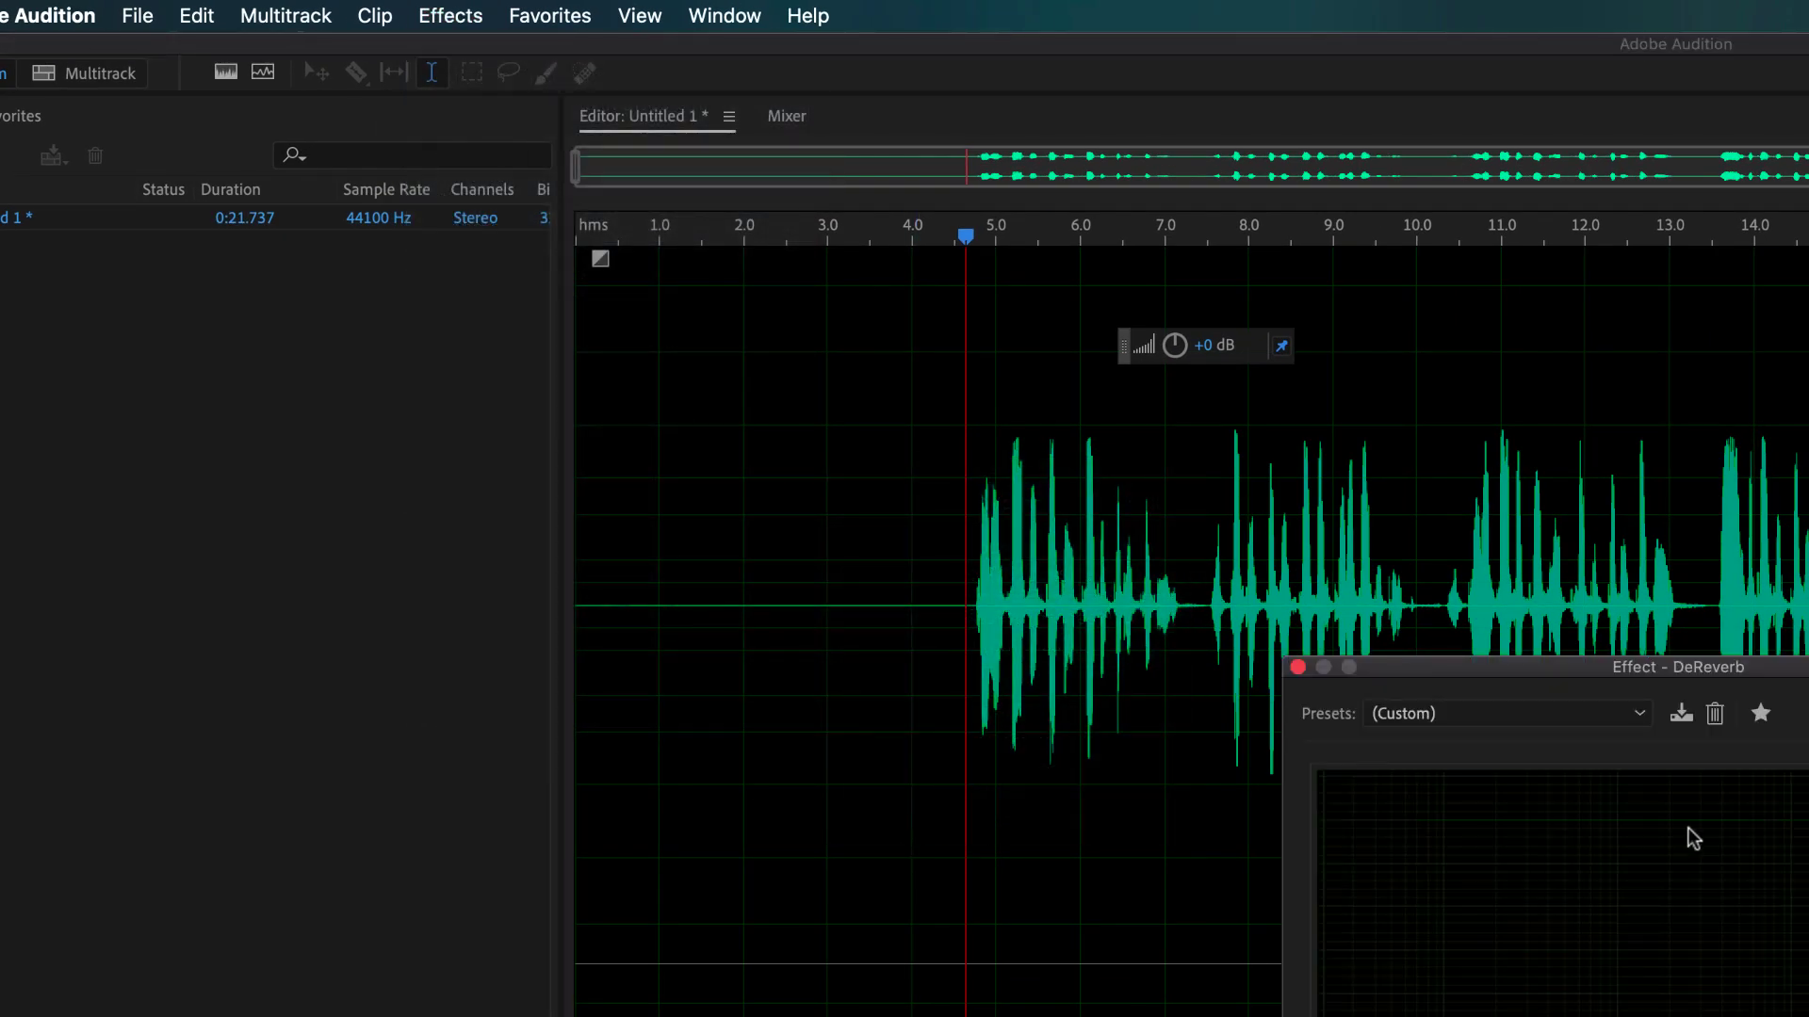
{"action": "left_click", "coordinate": [1620, 710]}
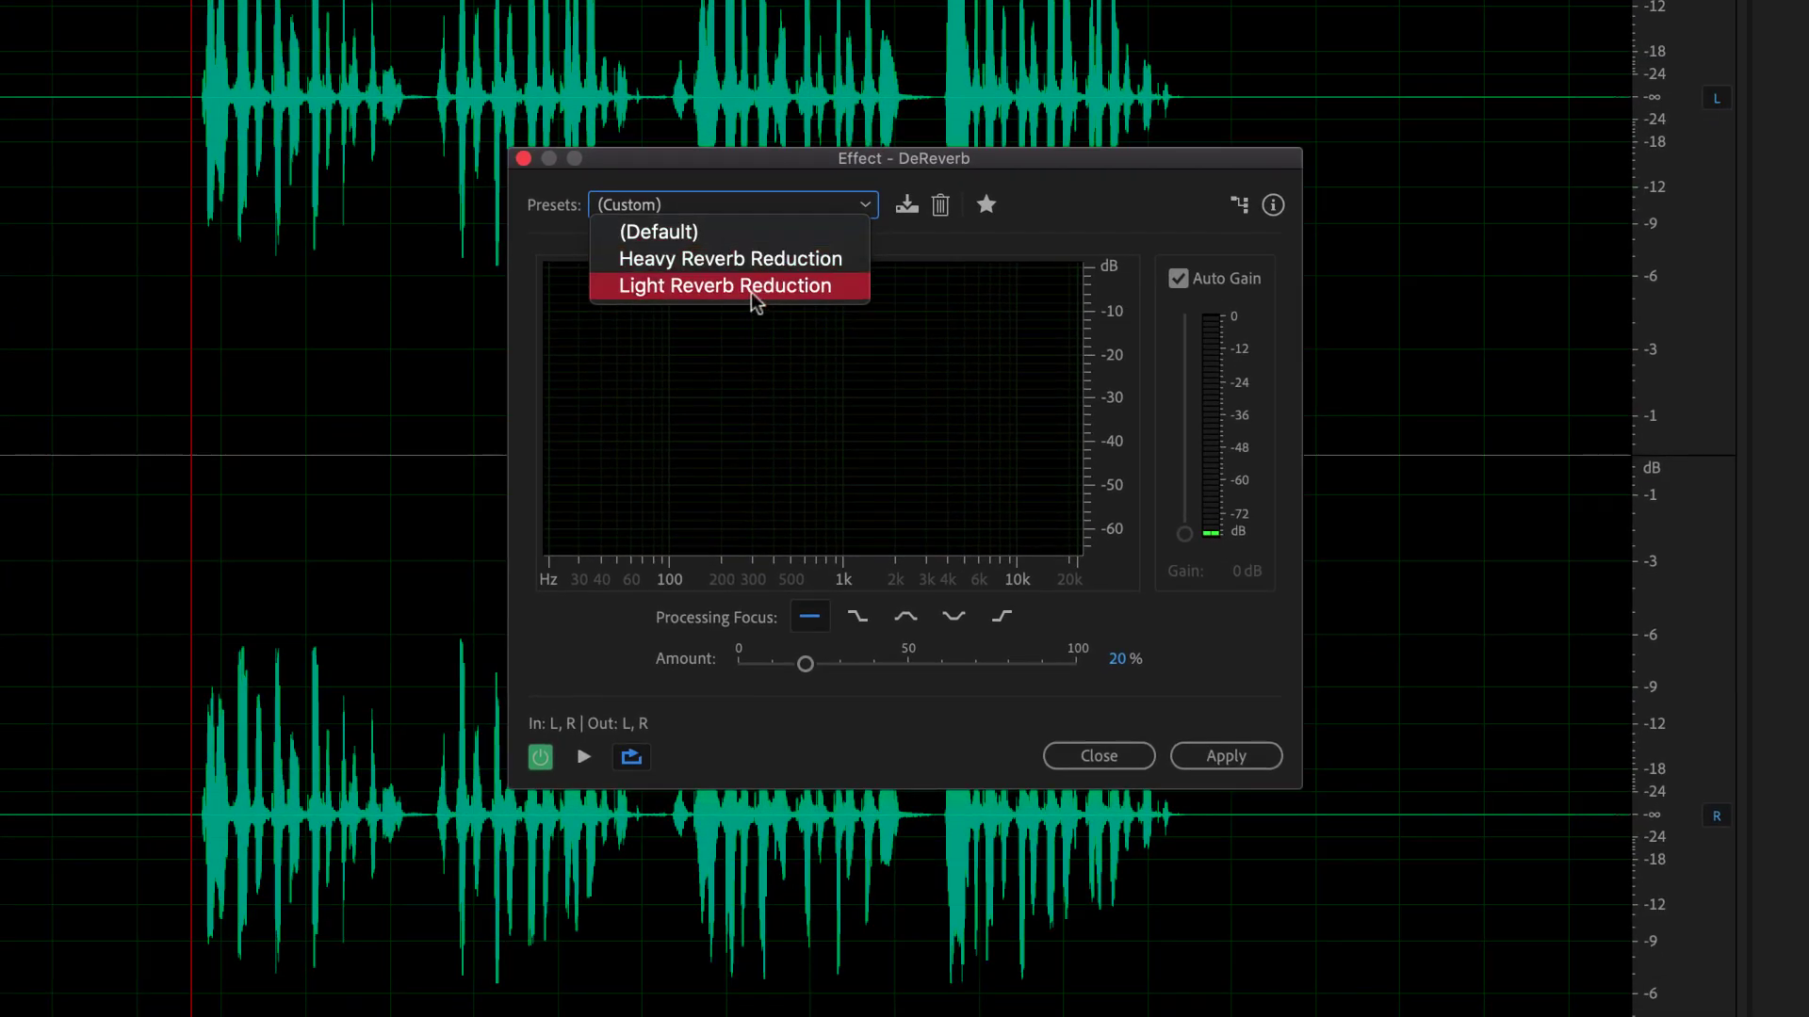
{"action": "left_click", "coordinate": [958, 424]}
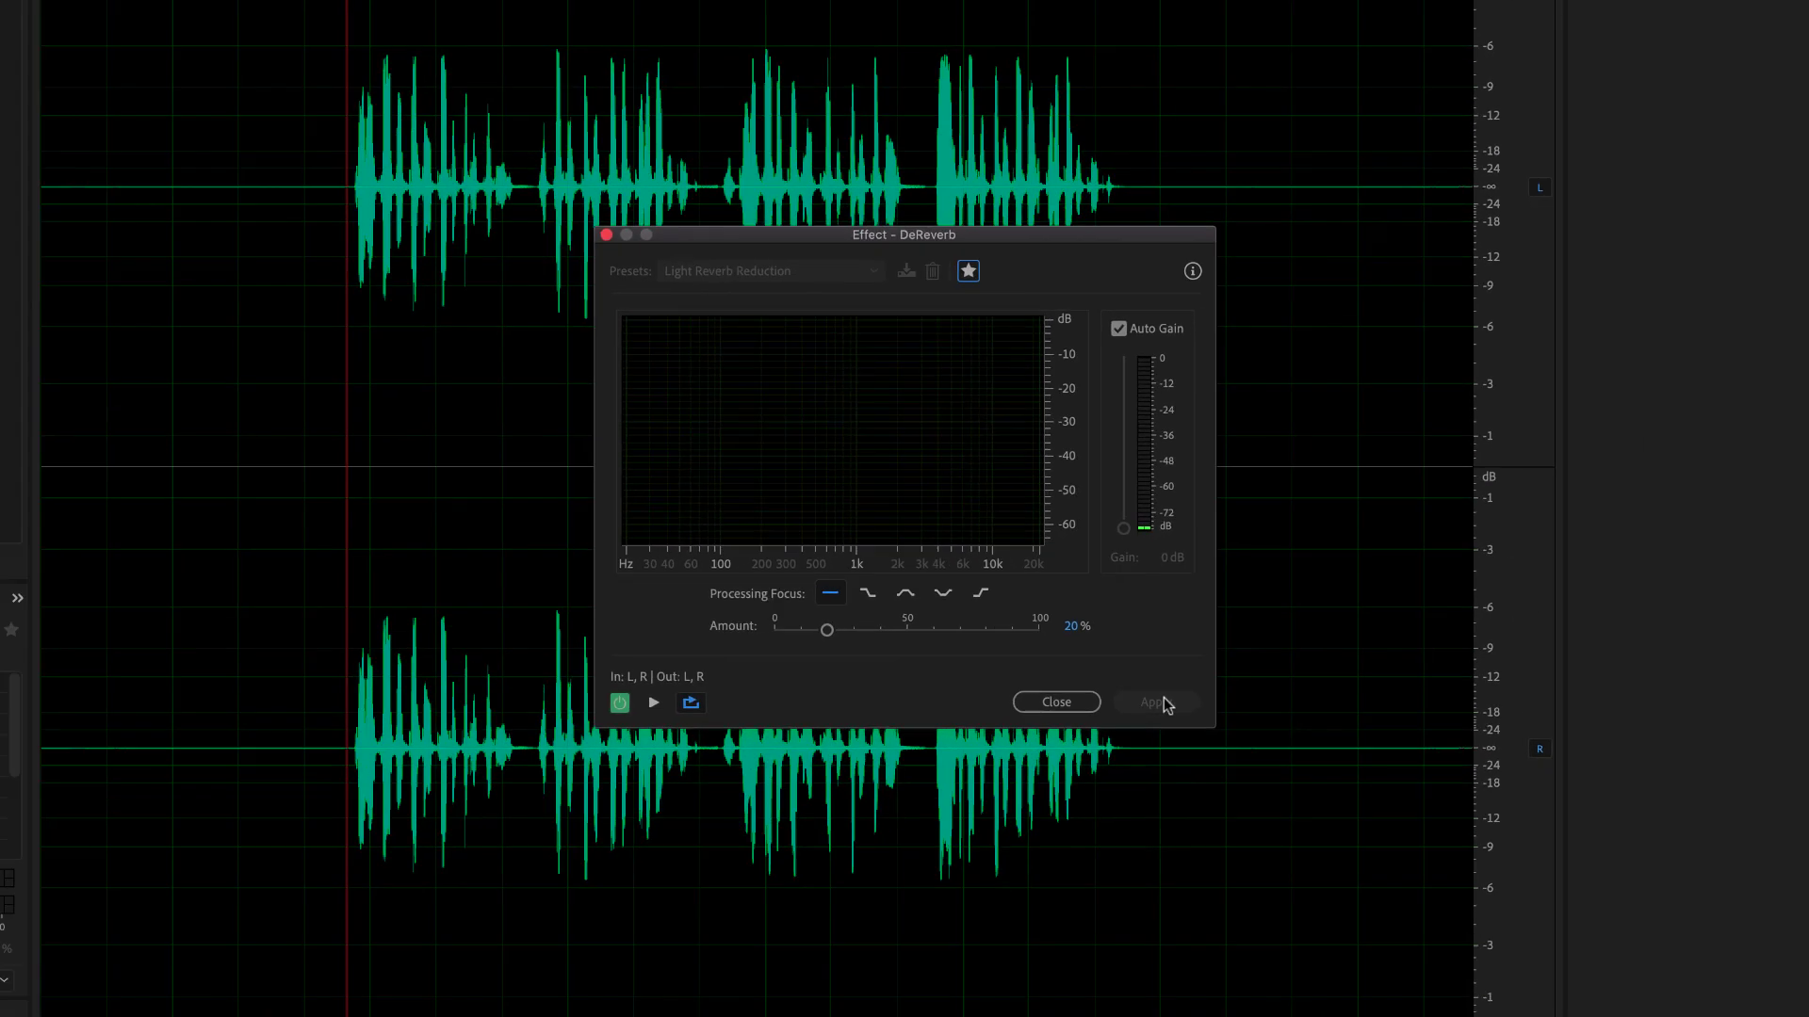
{"action": "left_click", "coordinate": [1230, 757]}
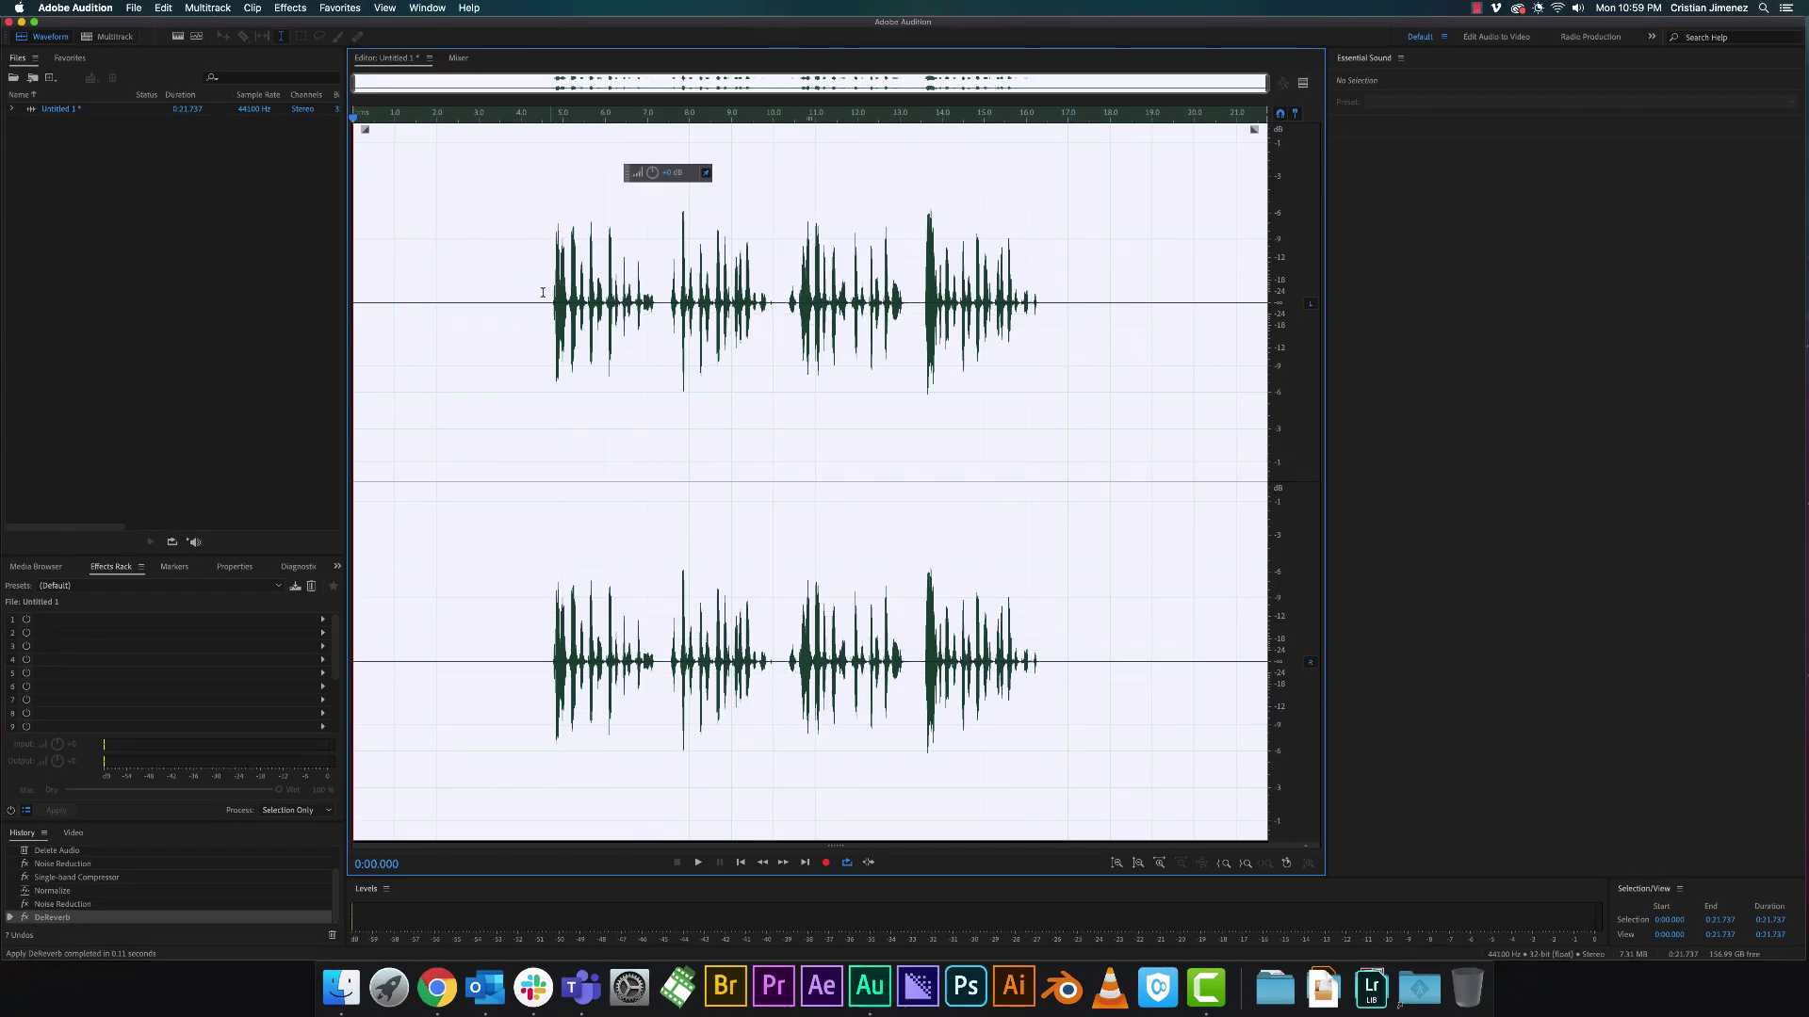
{"action": "left_click", "coordinate": [542, 292]}
{"action": "key", "text": "space"}
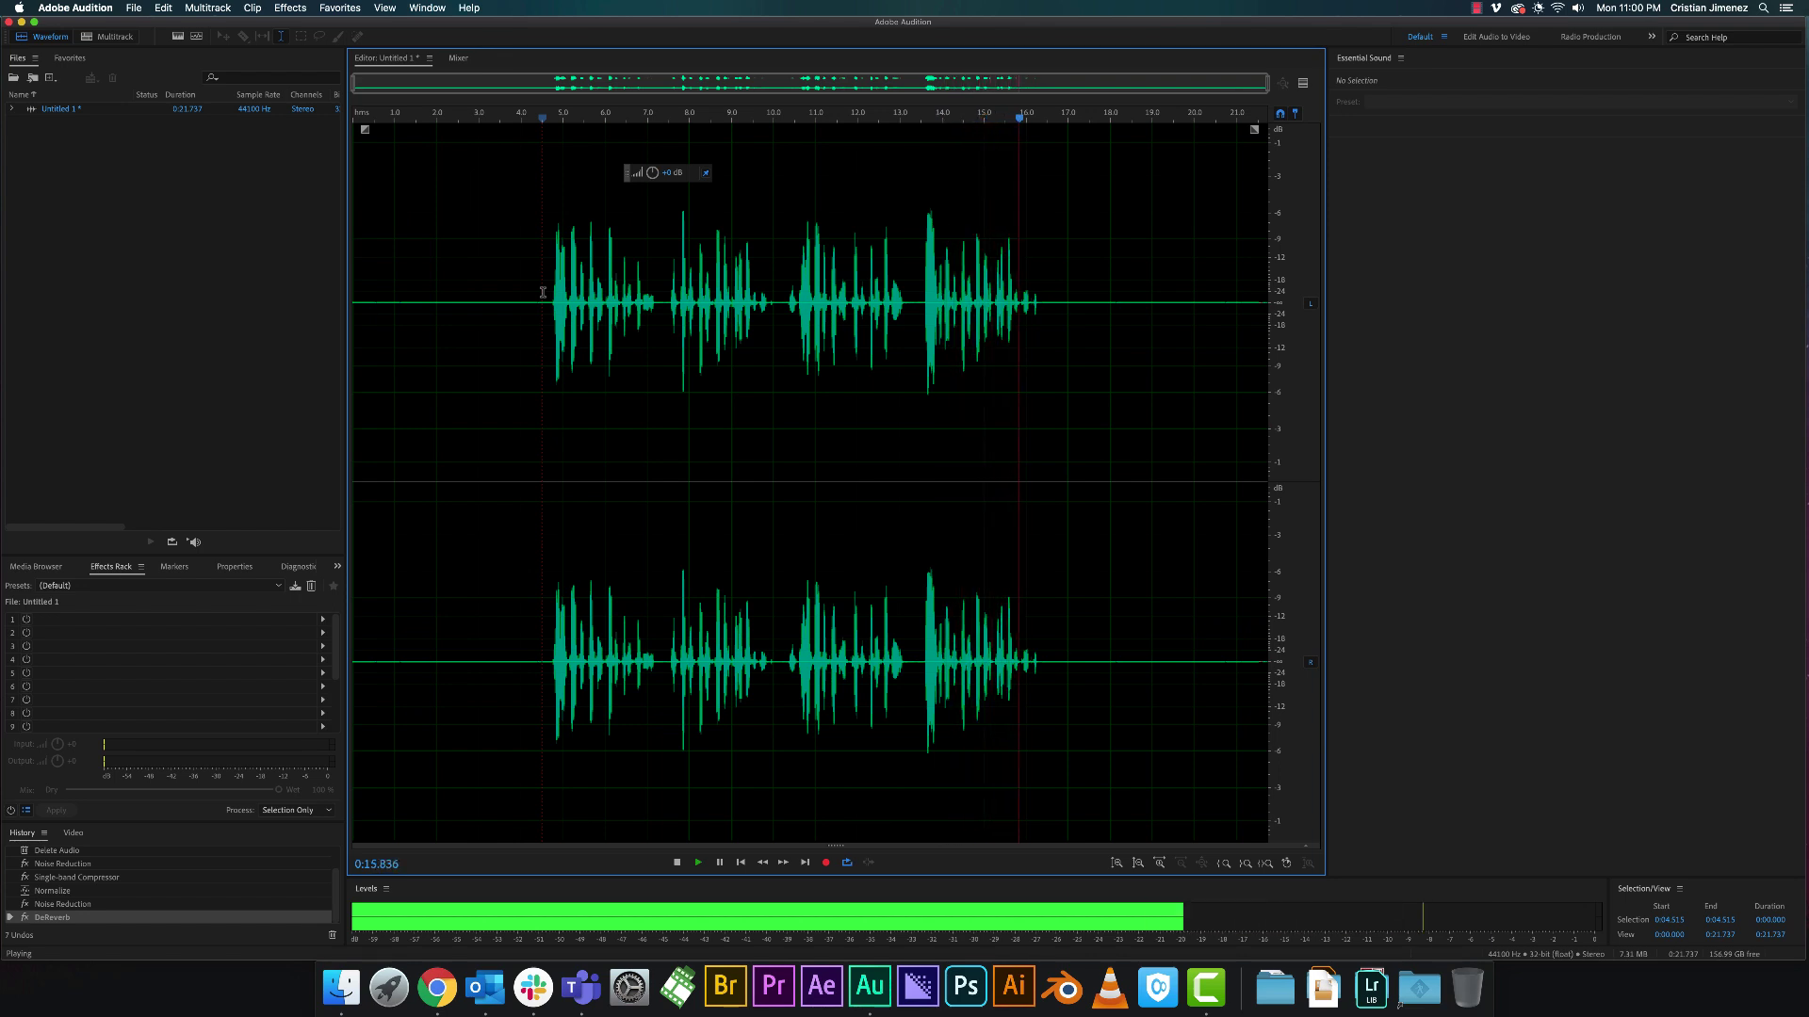
{"action": "key", "text": "space"}
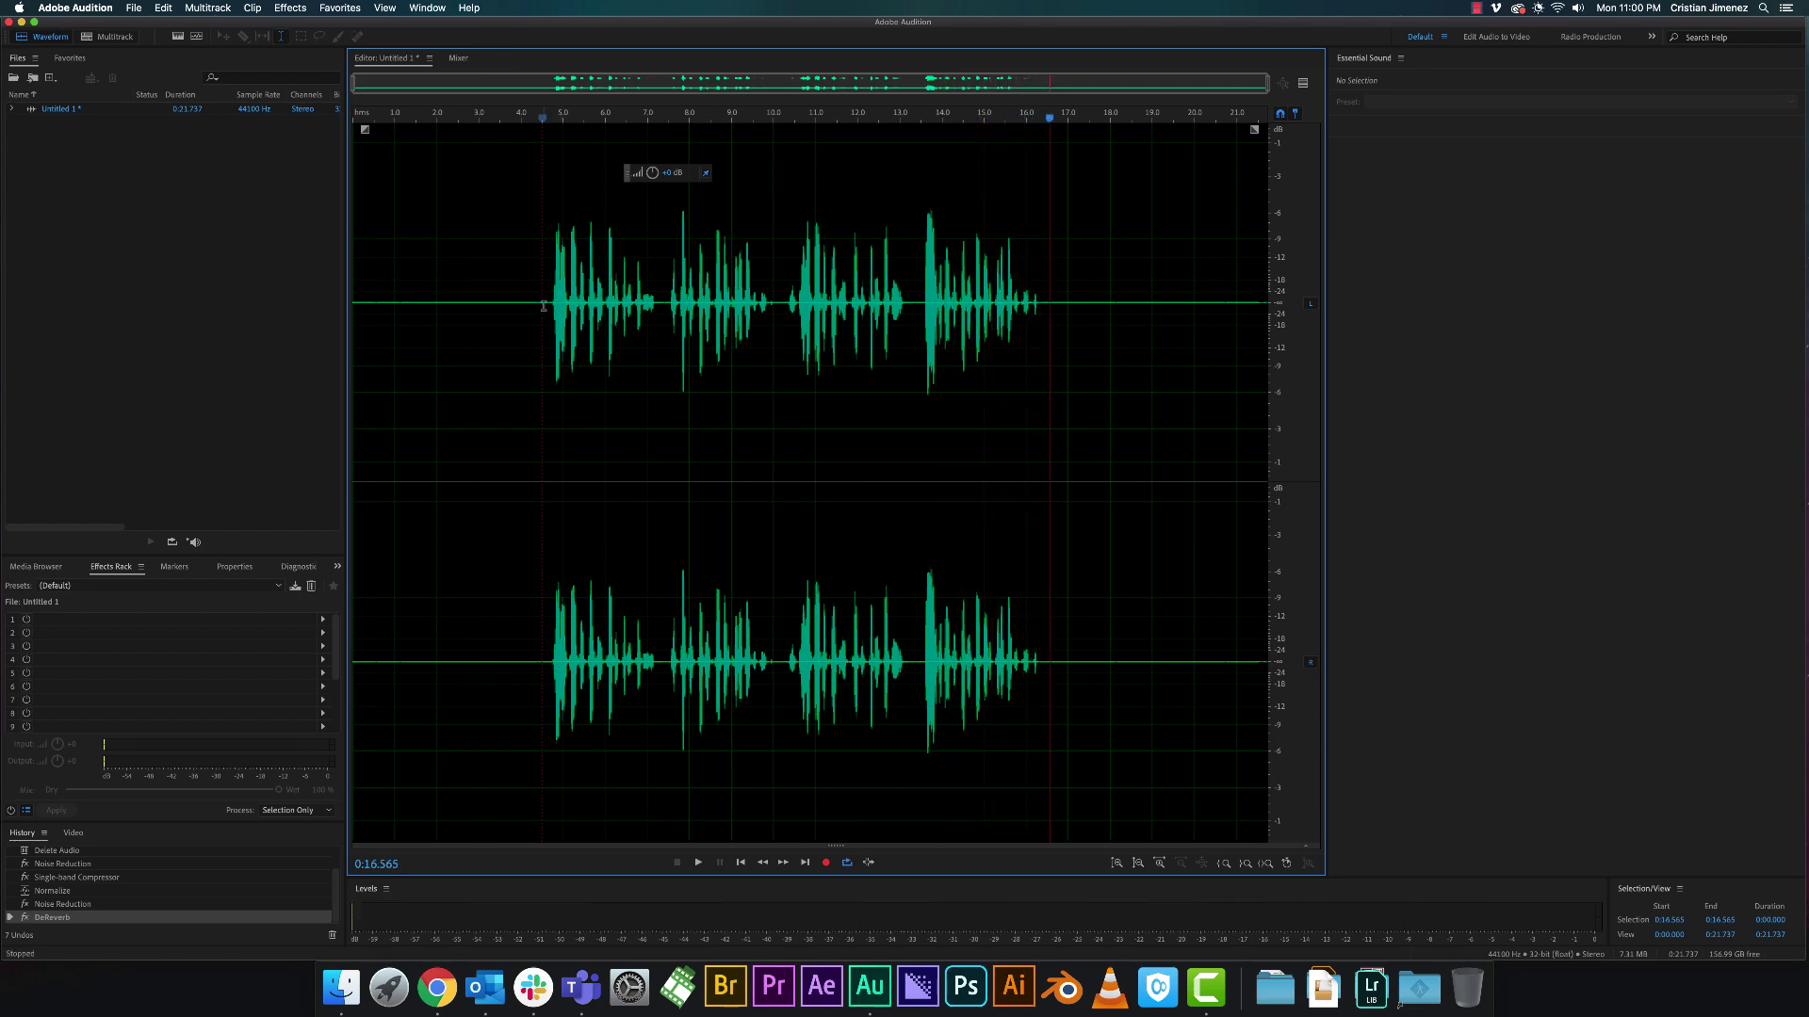
{"action": "left_click", "coordinate": [541, 299]}
{"action": "left_click", "coordinate": [545, 303]}
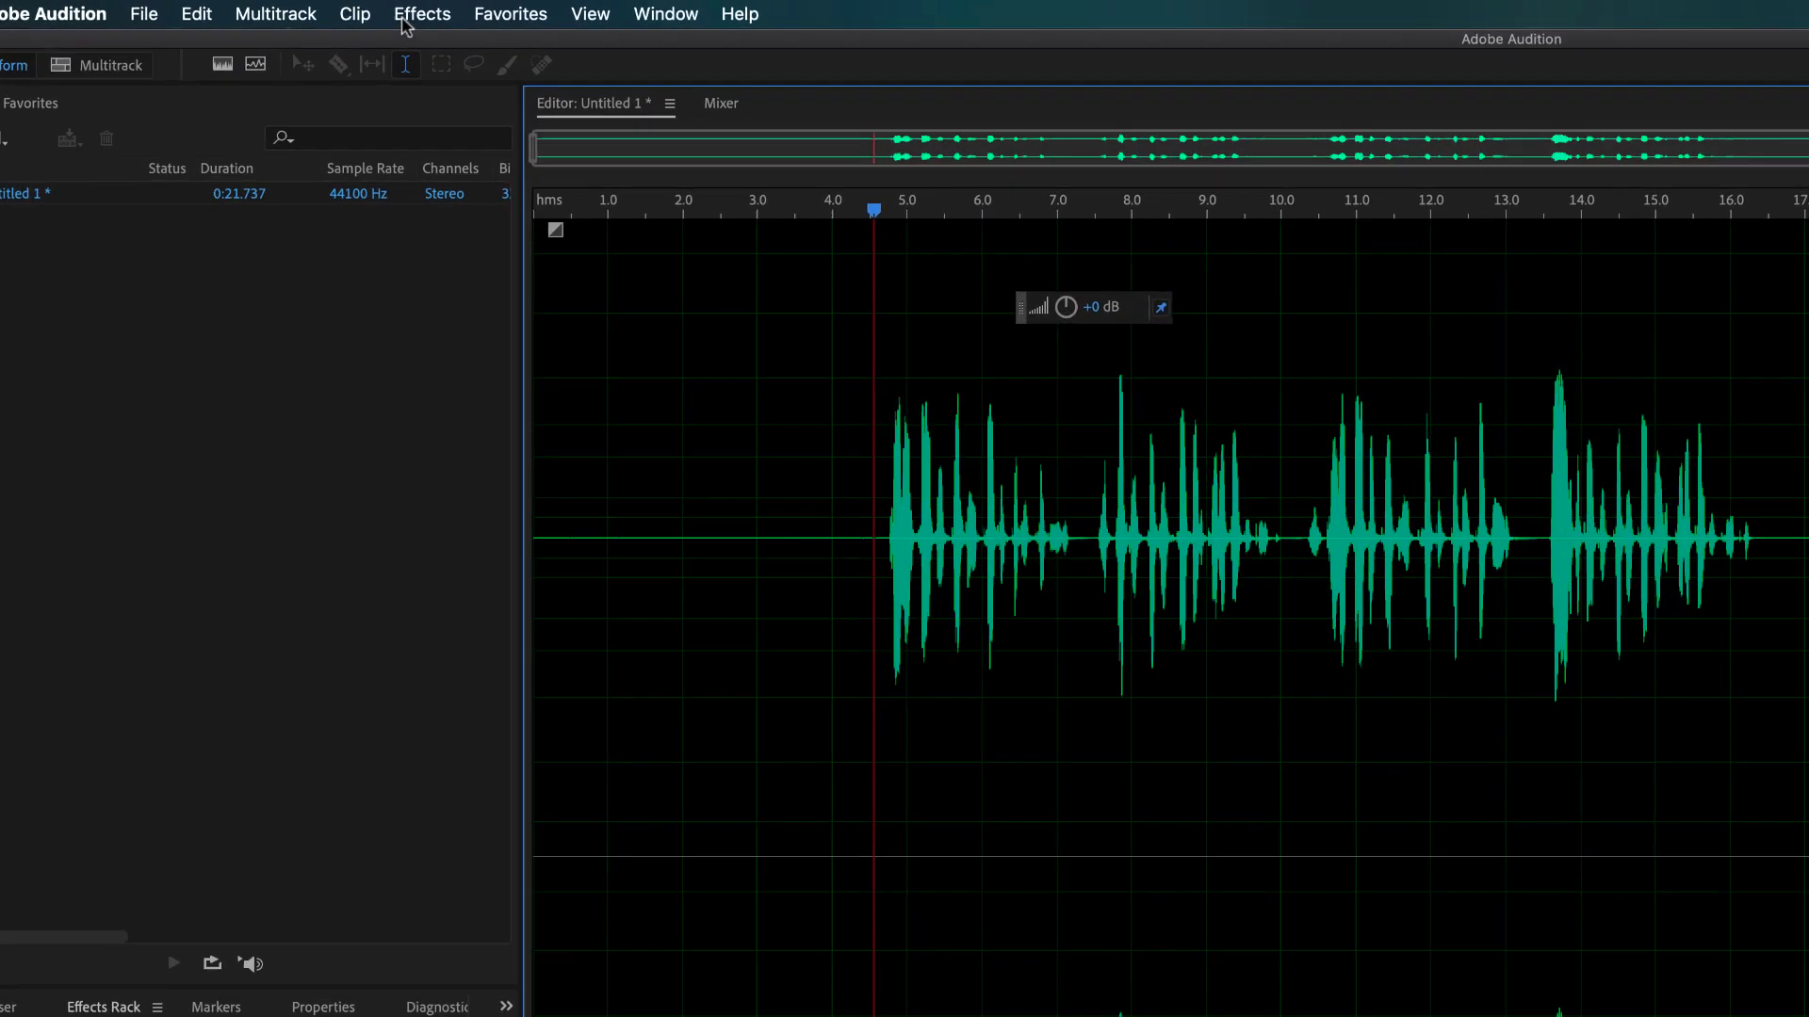
Step: Open the Multiband Compressor and preview its Walkie Talkie preset
{"action": "left_click", "coordinate": [291, 7]}
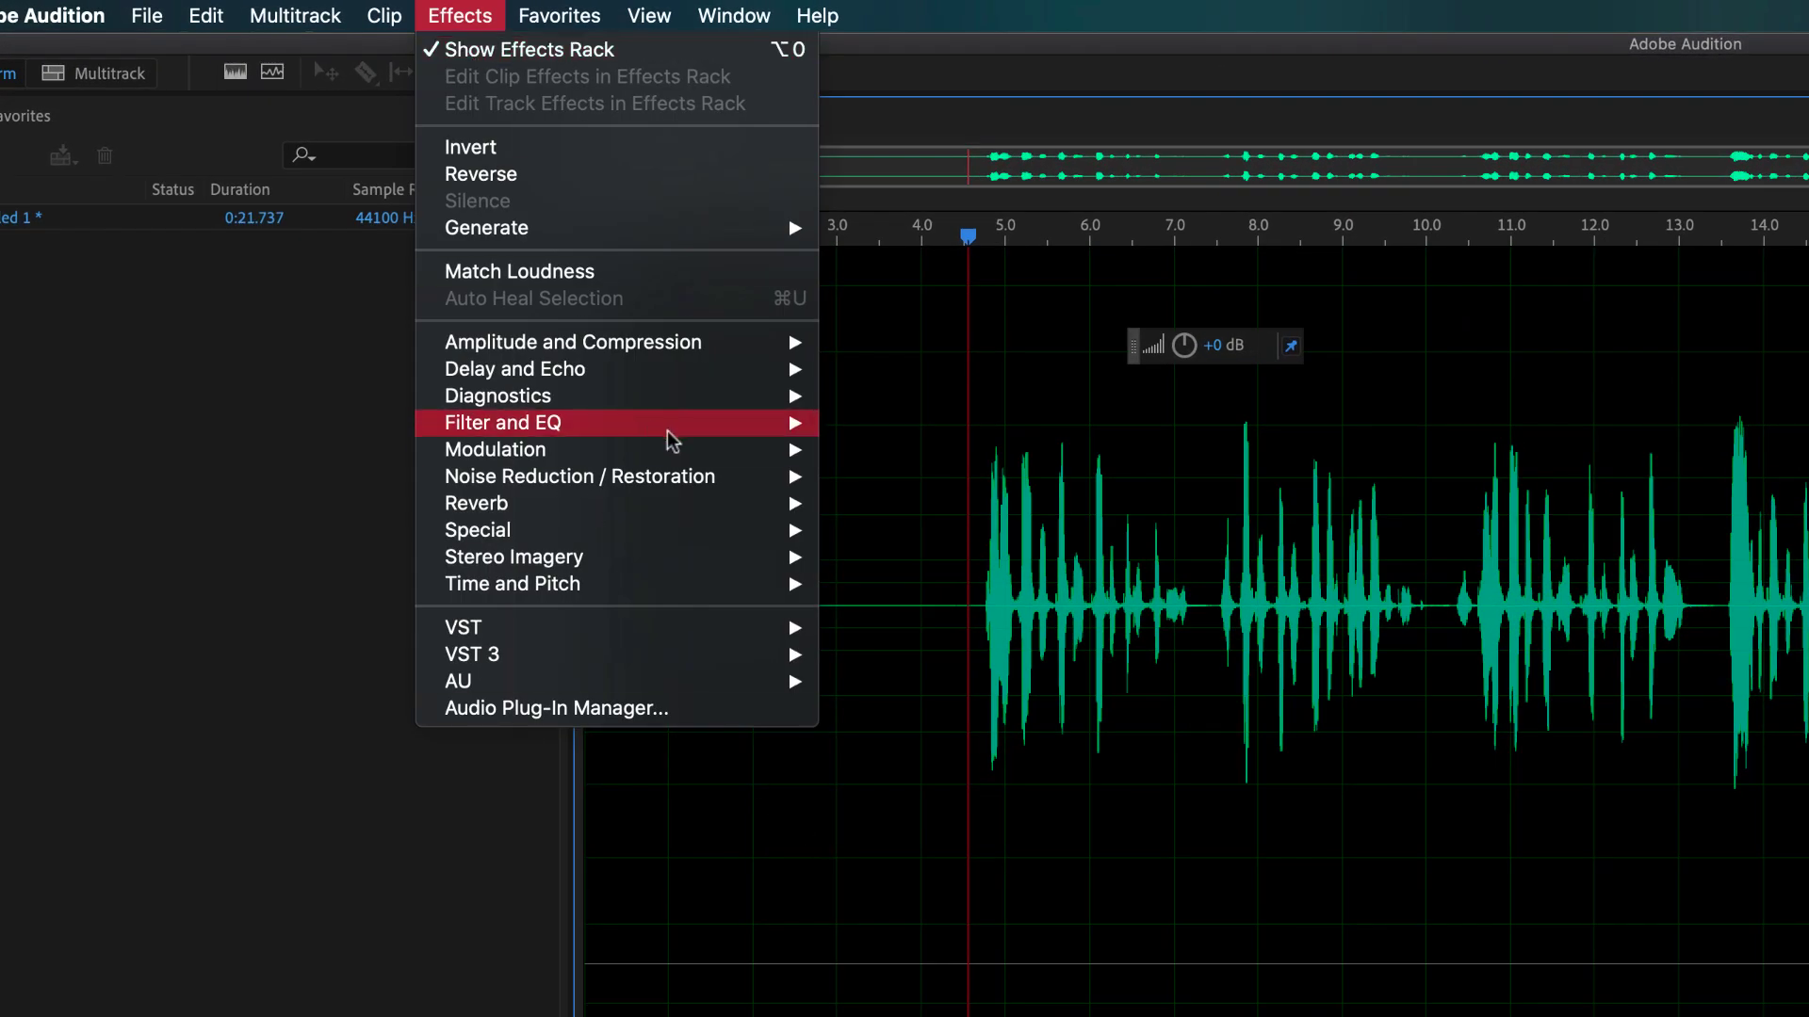
{"action": "mouse_move", "coordinate": [687, 346]}
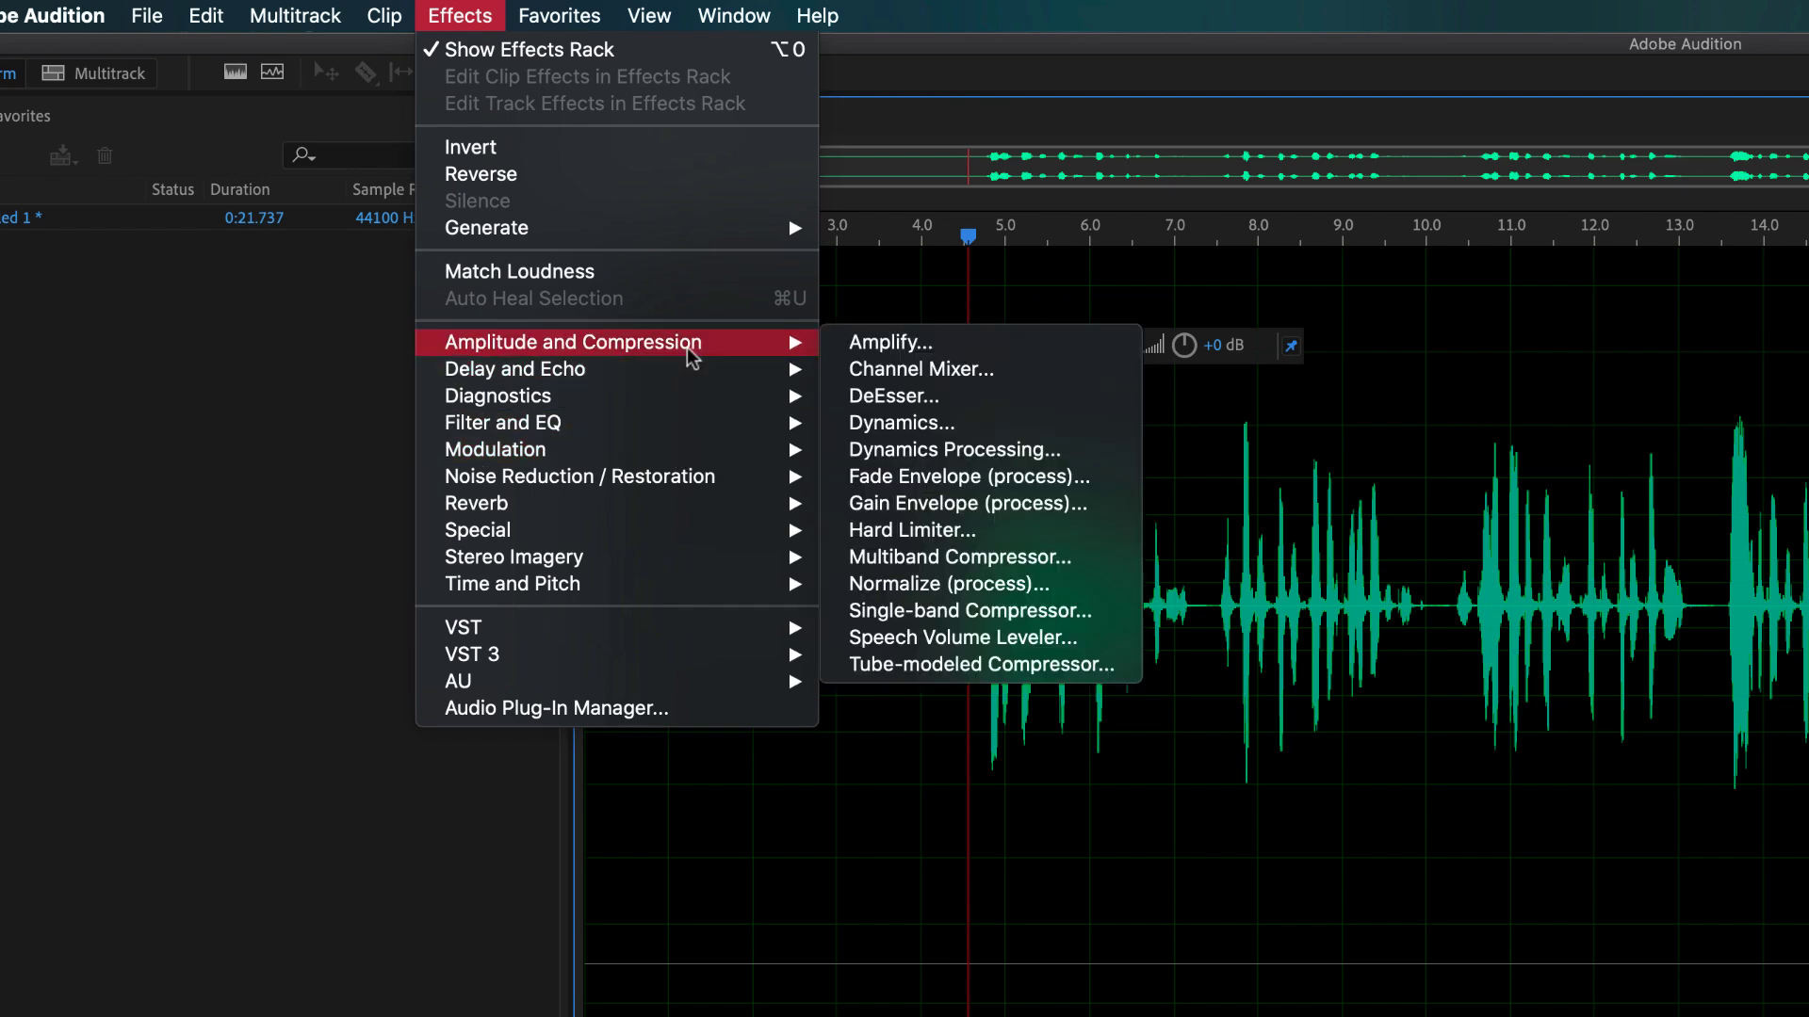
{"action": "left_click", "coordinate": [959, 557]}
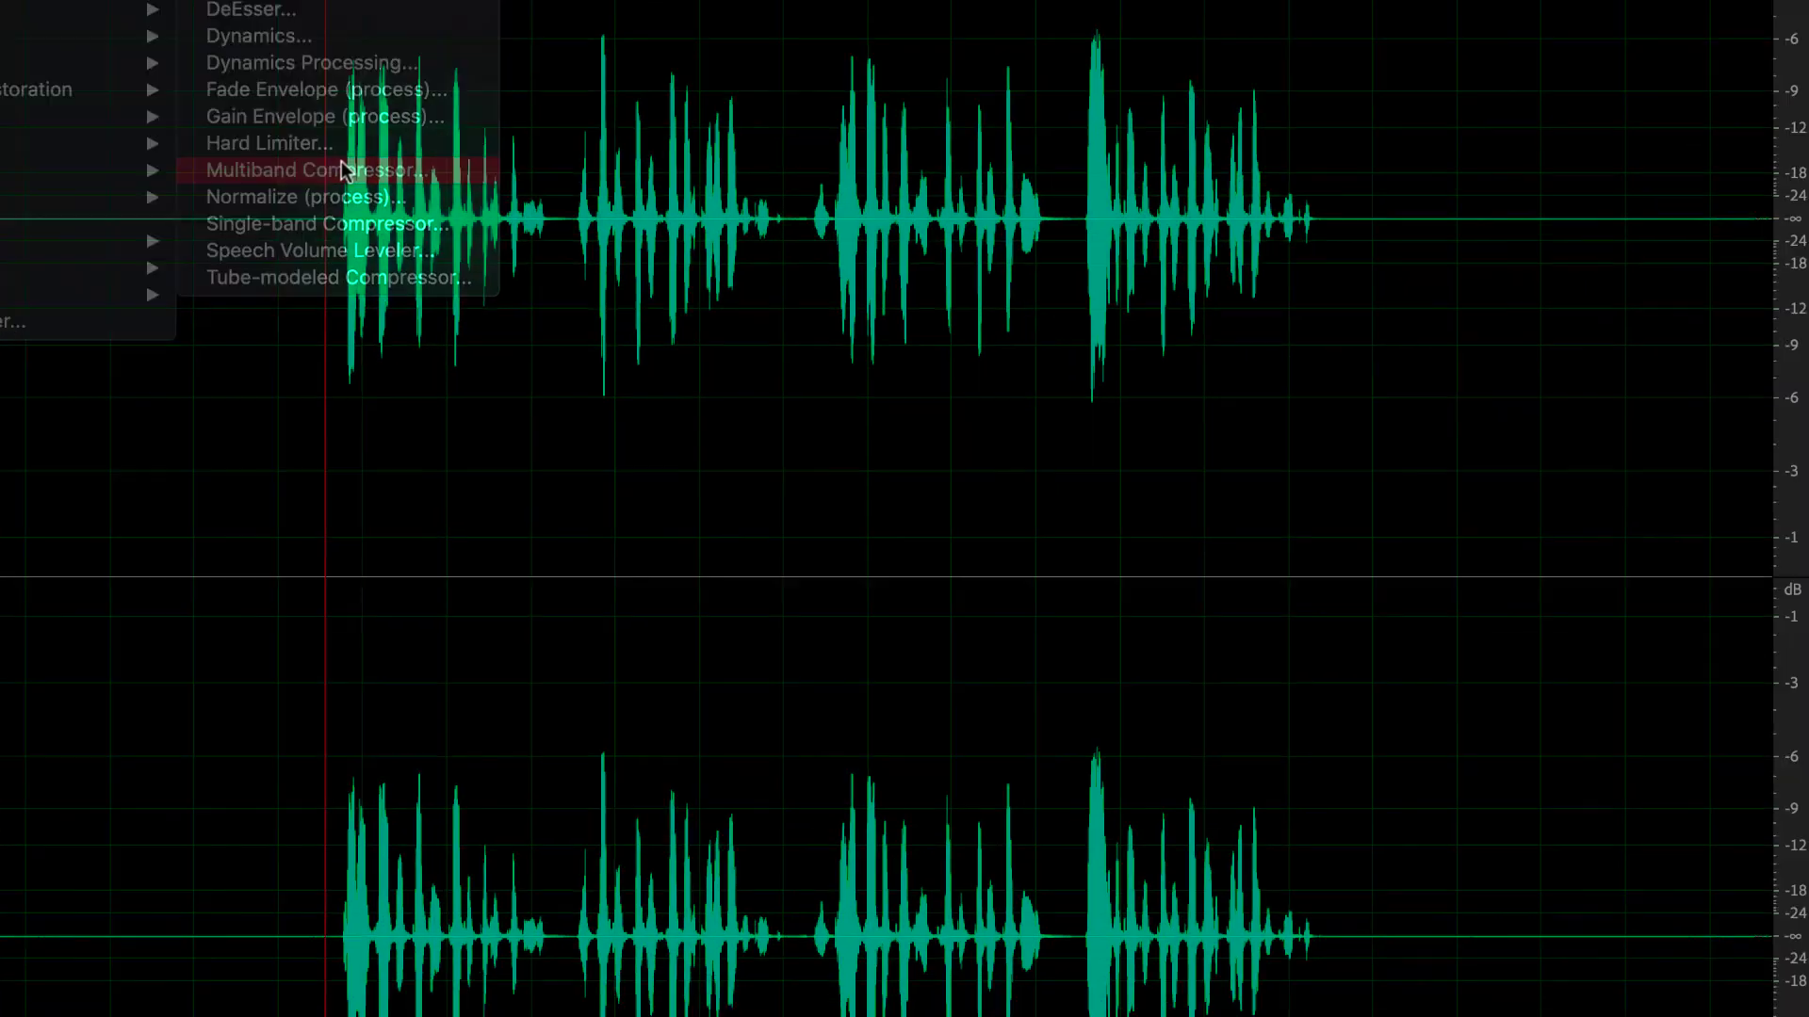
{"action": "left_click", "coordinate": [747, 94]}
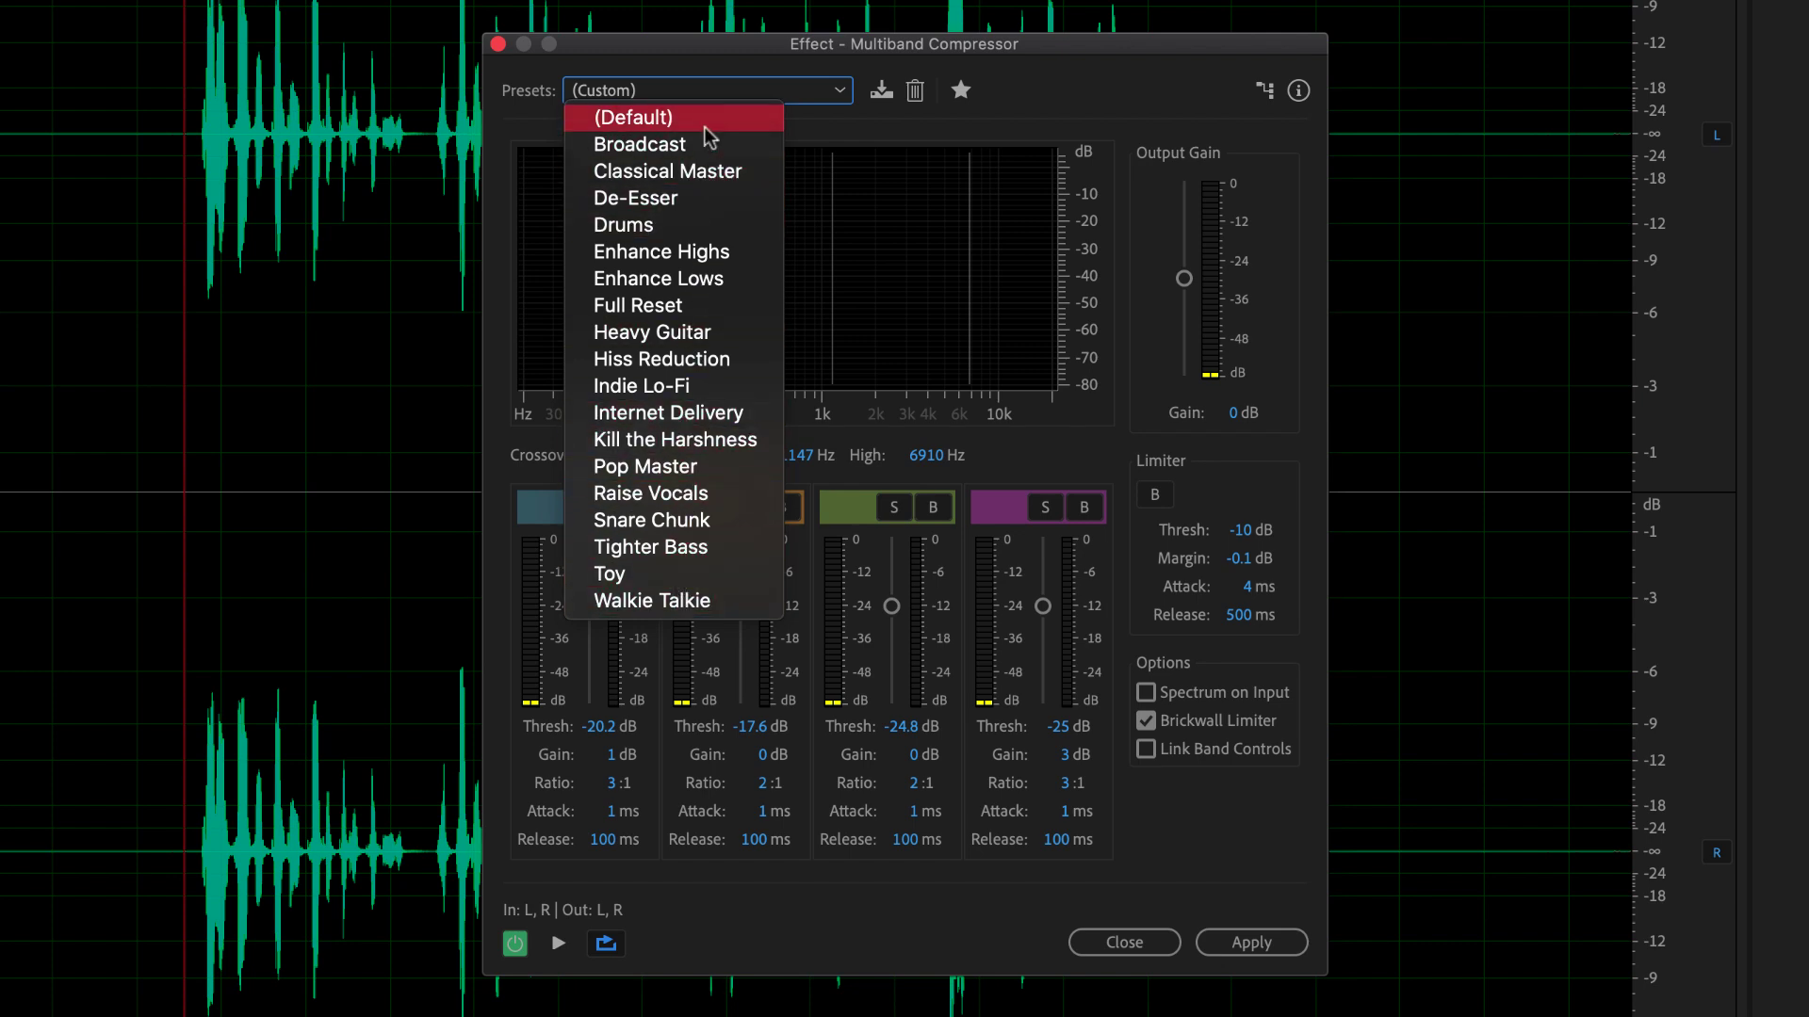
{"action": "left_click", "coordinate": [667, 603]}
{"action": "left_click", "coordinate": [559, 943]}
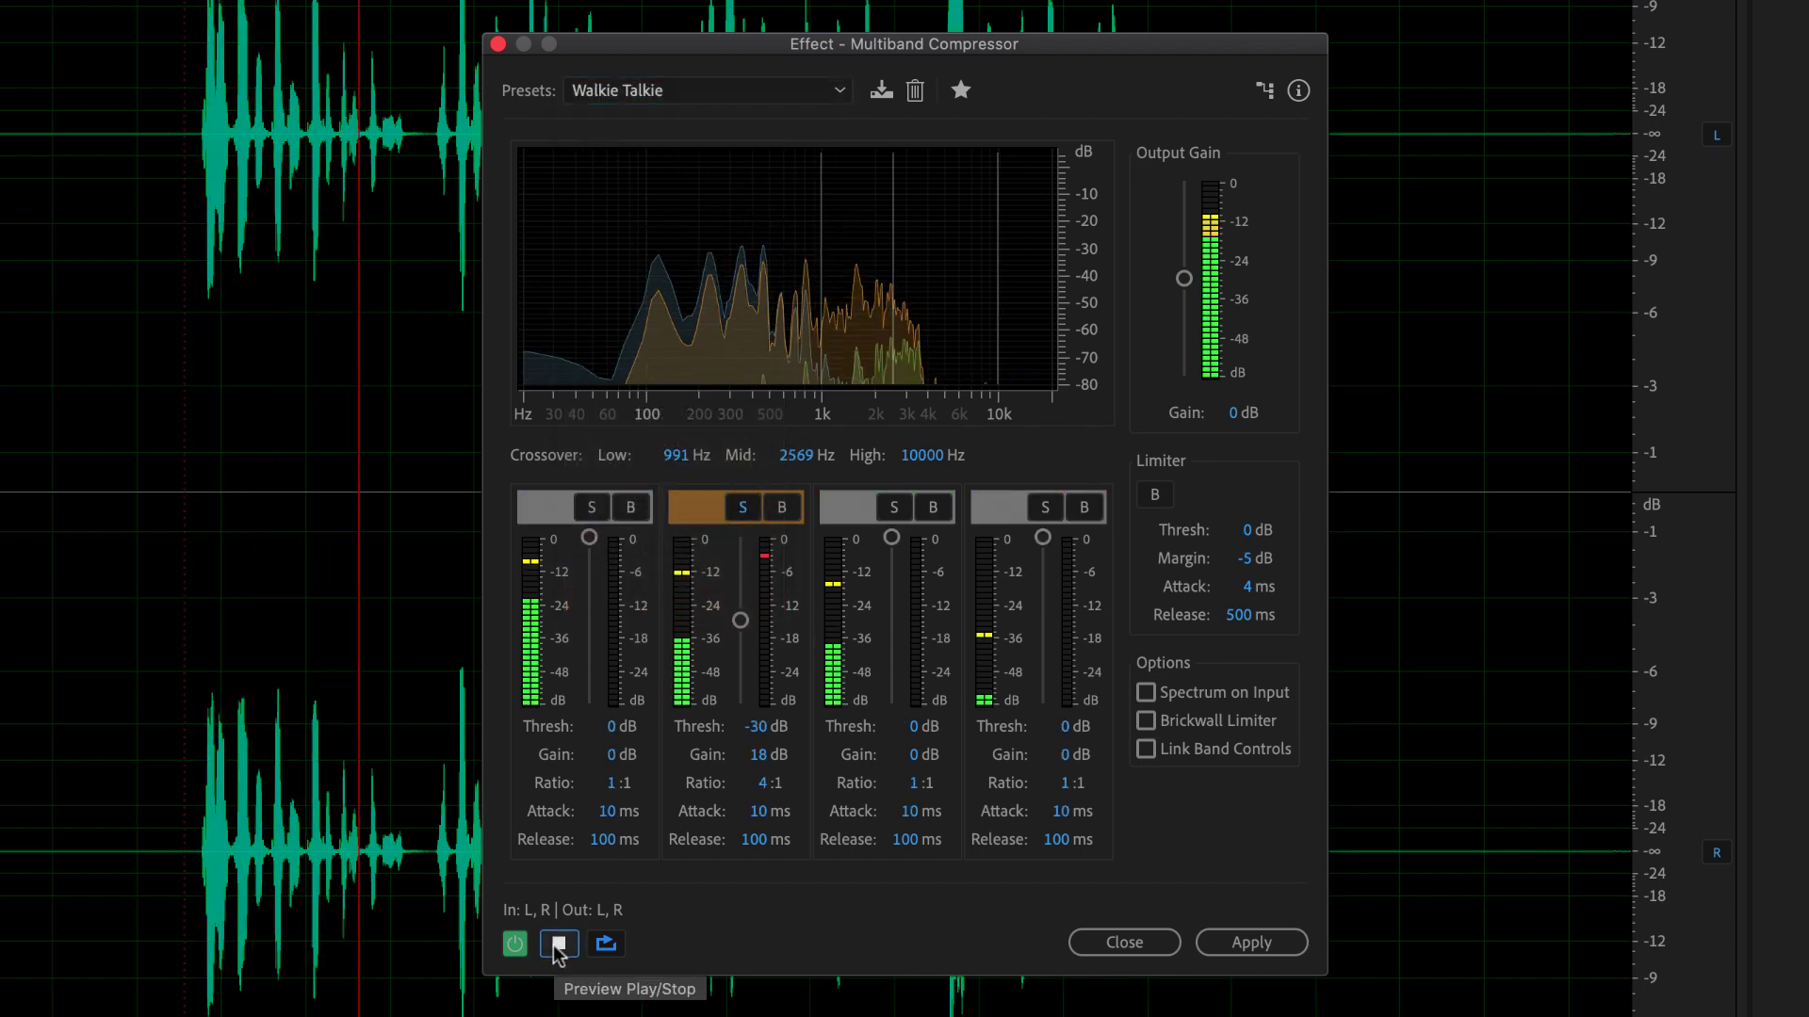
{"action": "left_click", "coordinate": [559, 945]}
Step: Load and preview the Toy preset in the Multiband Compressor
{"action": "left_click", "coordinate": [664, 93]}
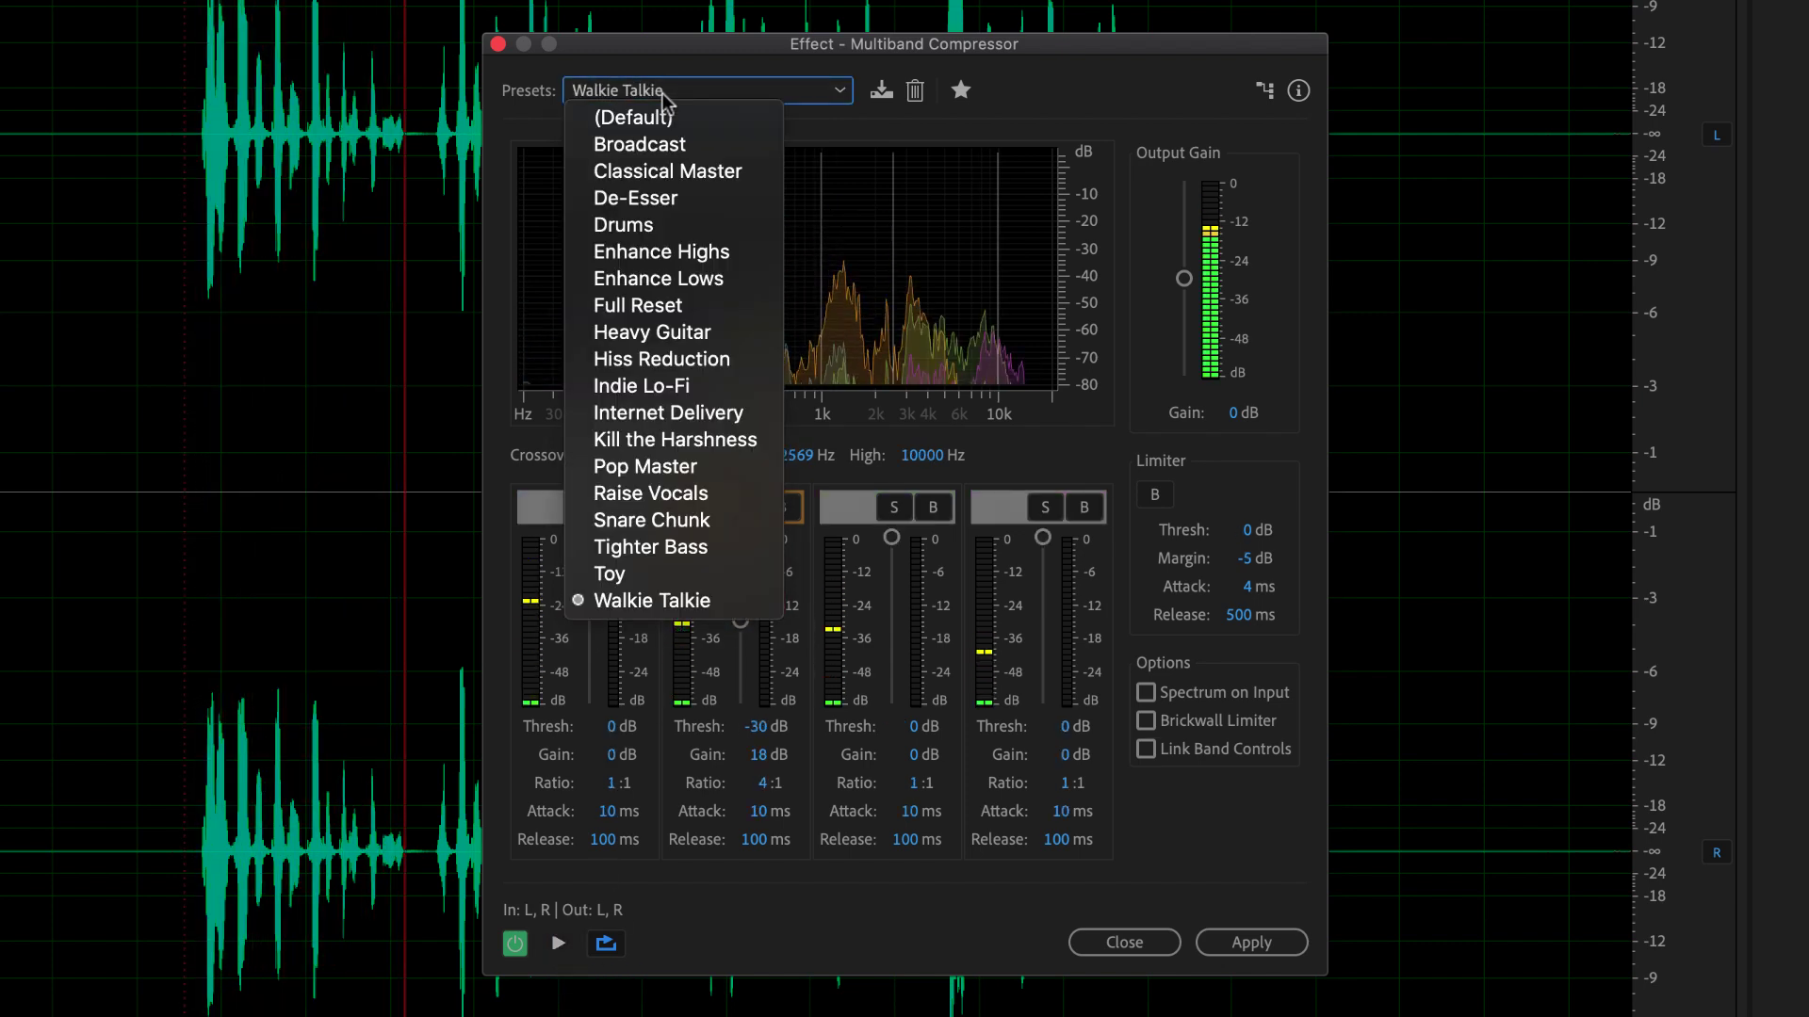
{"action": "left_click", "coordinate": [669, 574]}
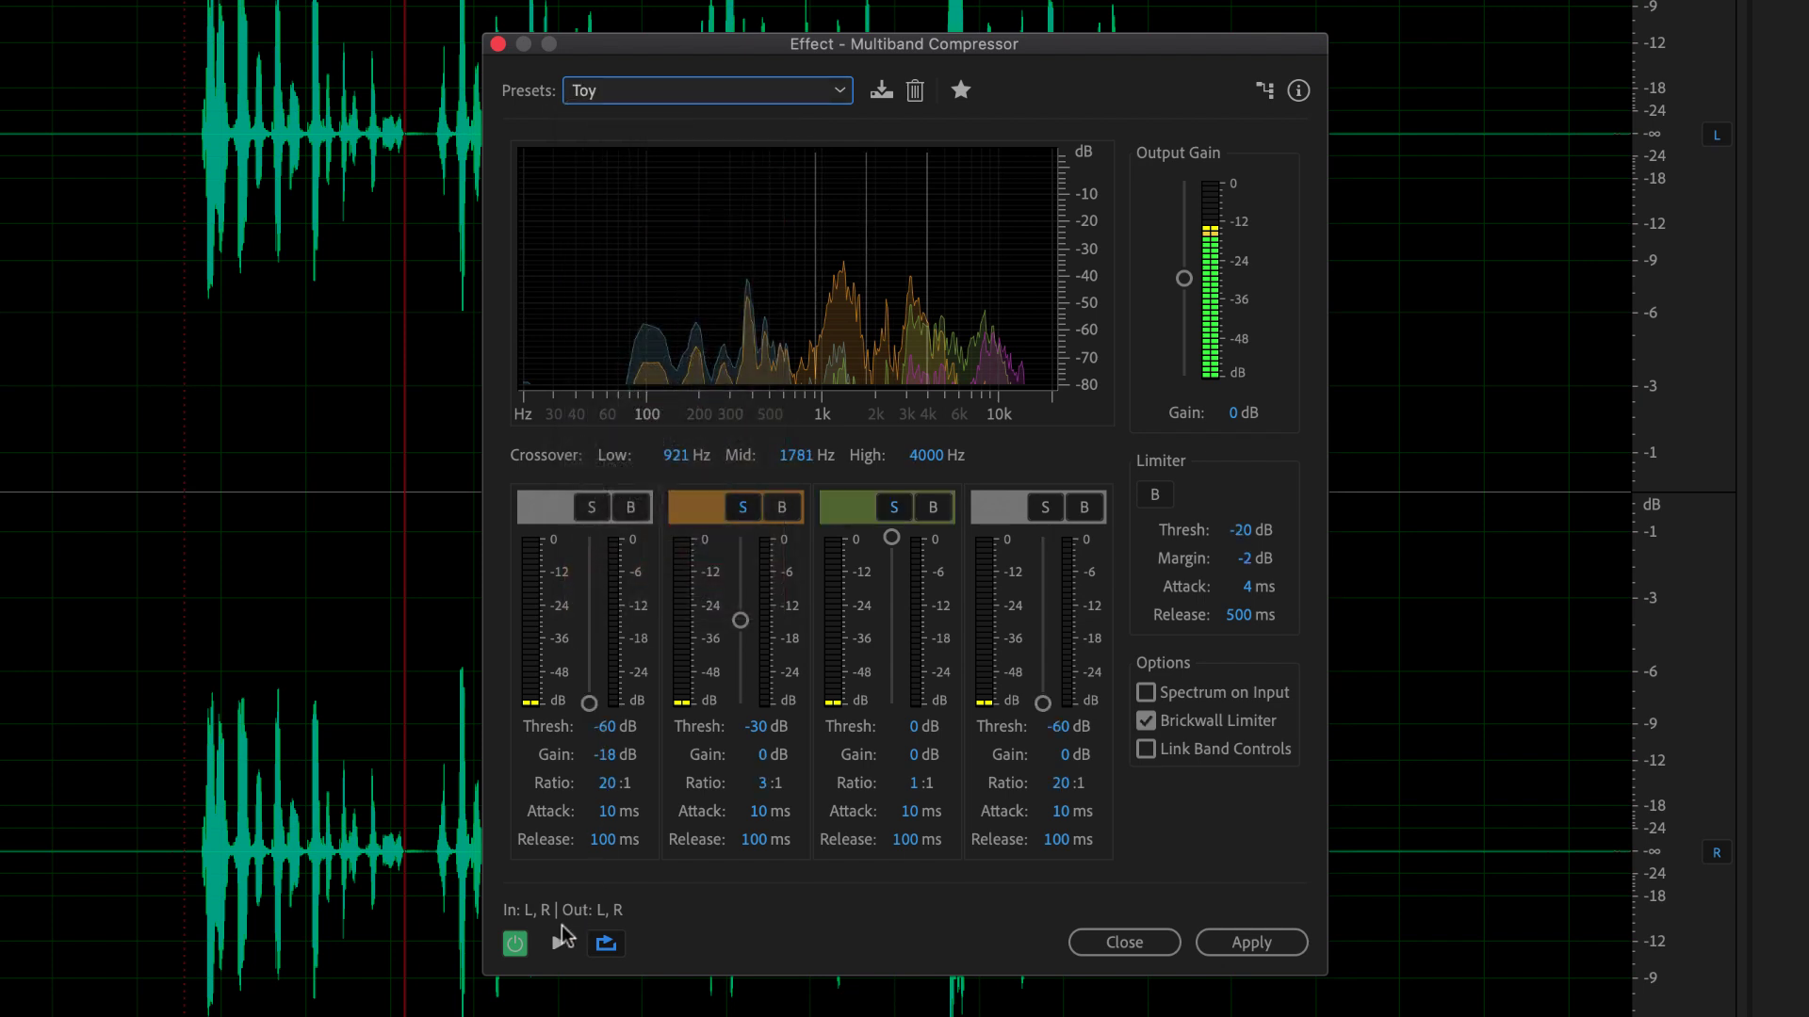
{"action": "left_click", "coordinate": [559, 944]}
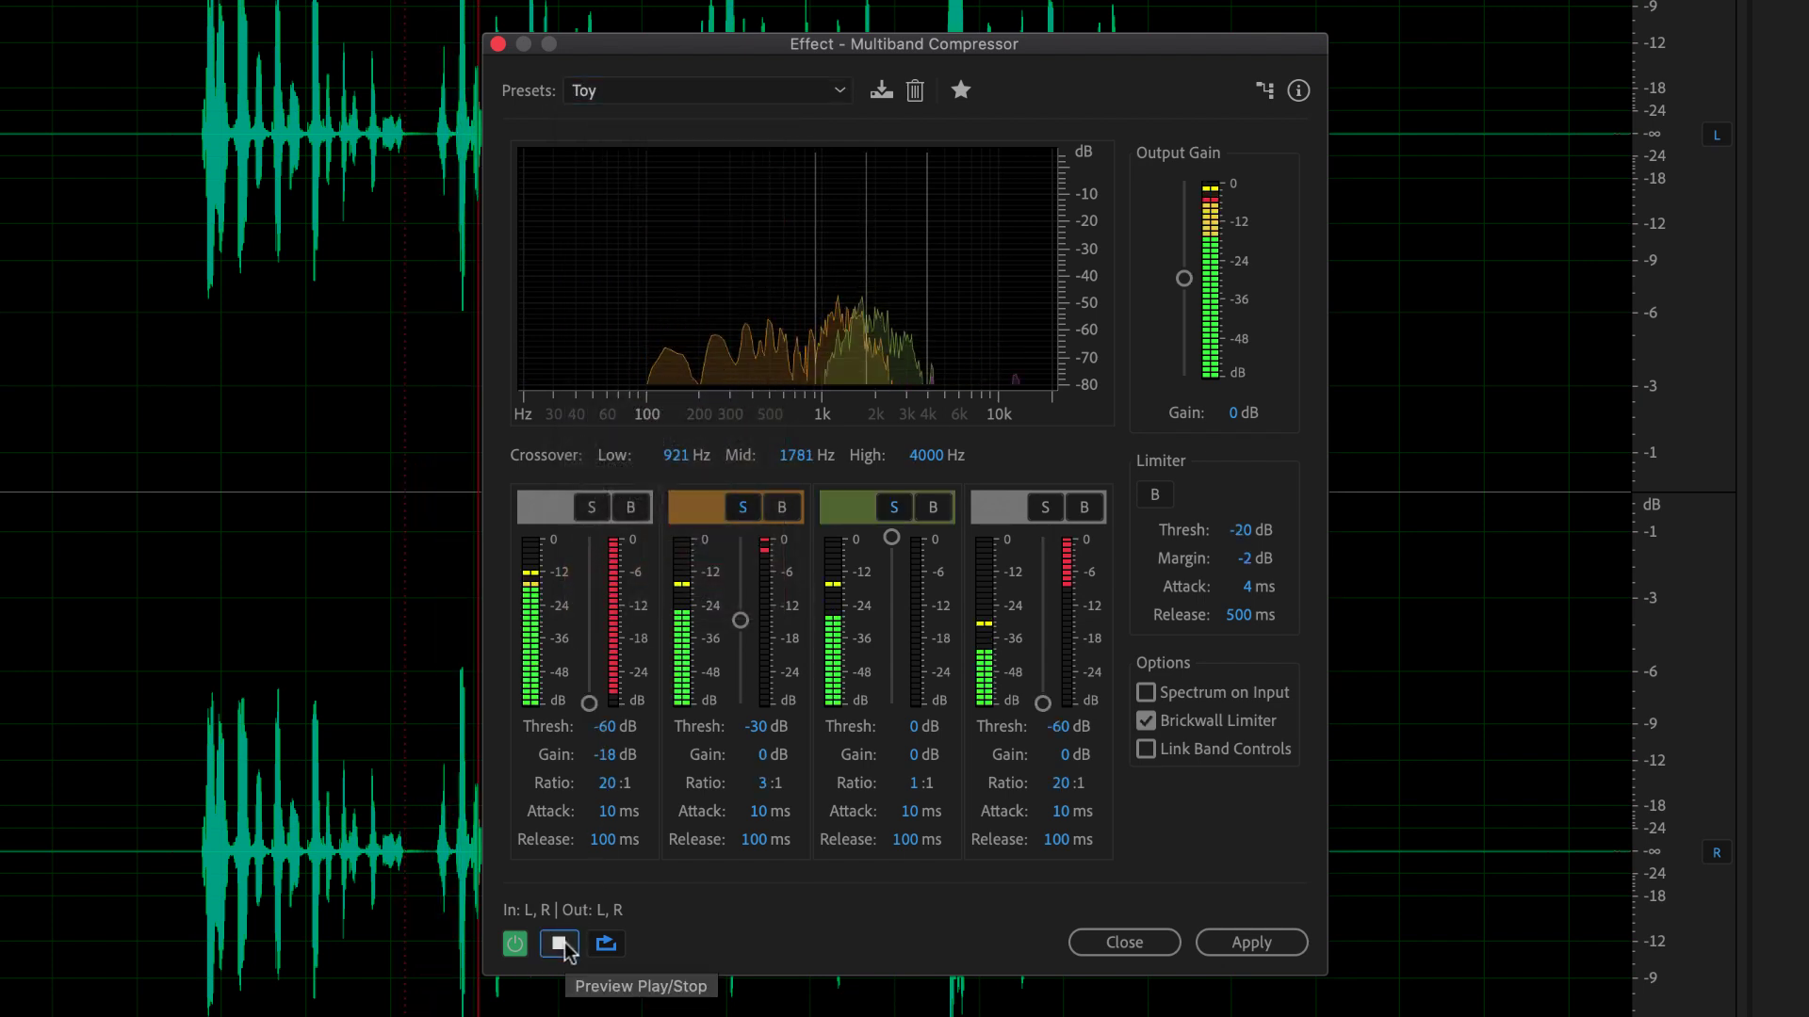
{"action": "left_click", "coordinate": [559, 944]}
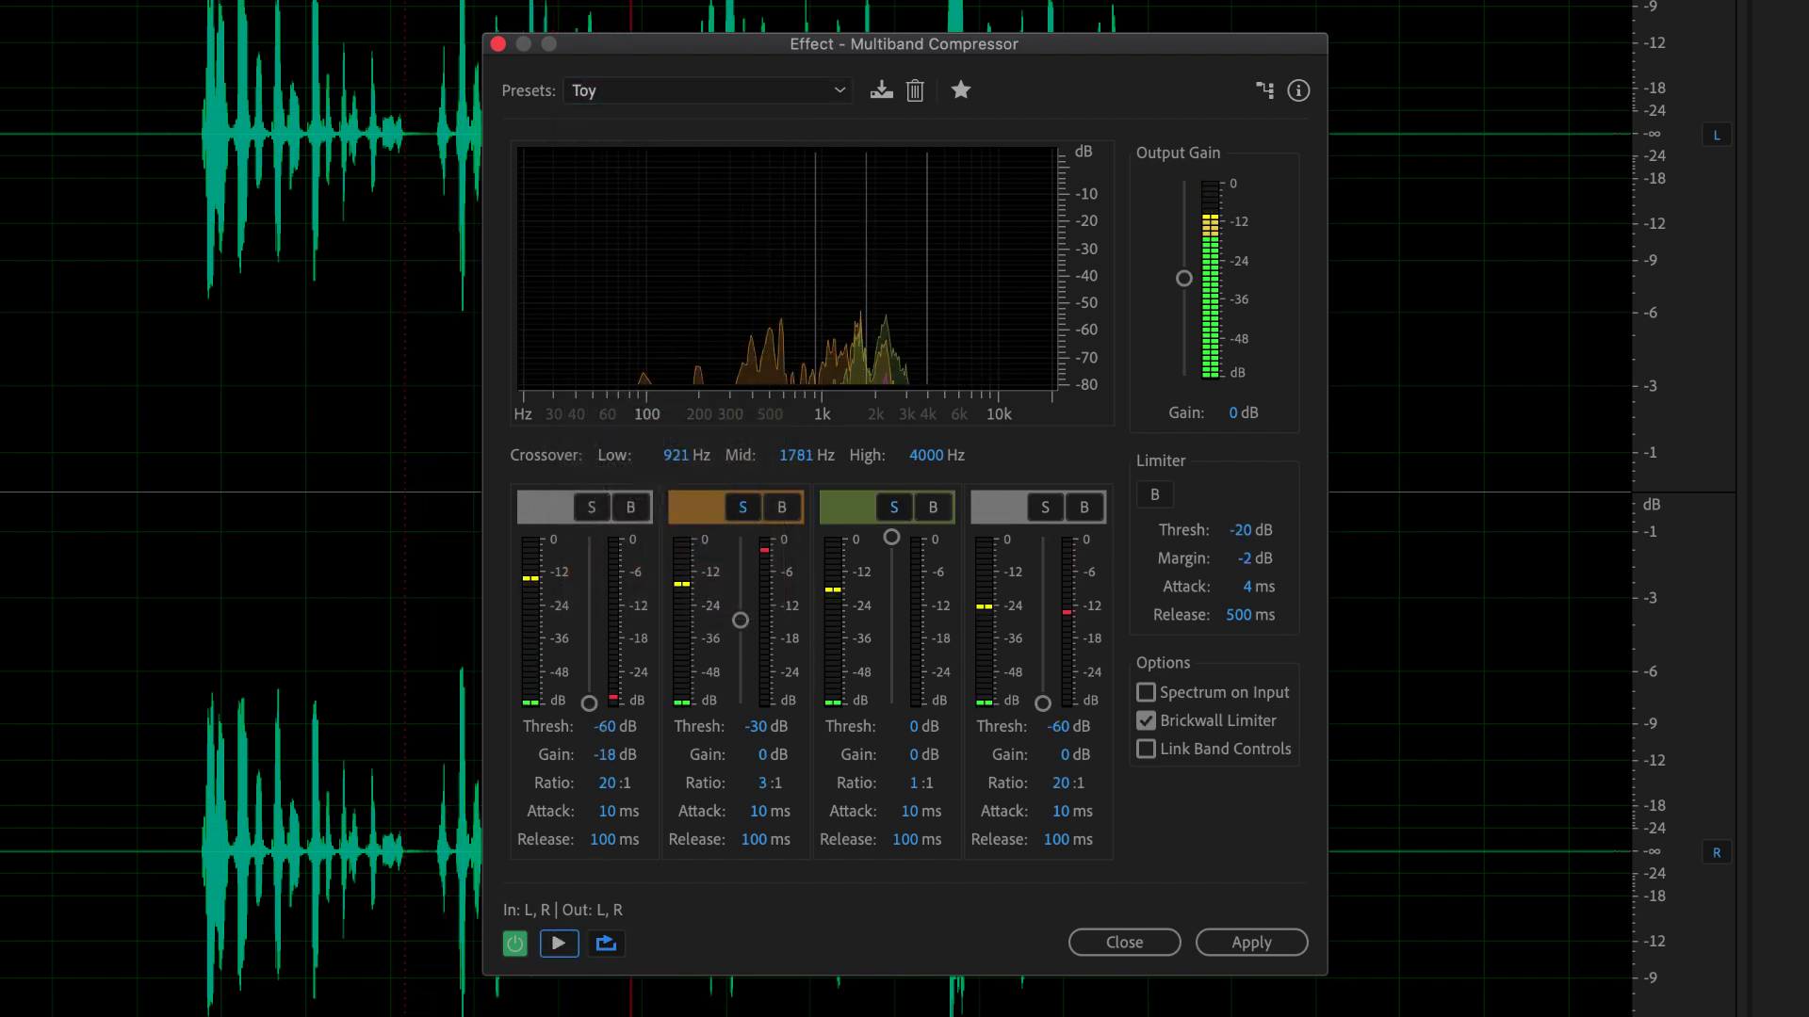
{"action": "left_click", "coordinate": [671, 92]}
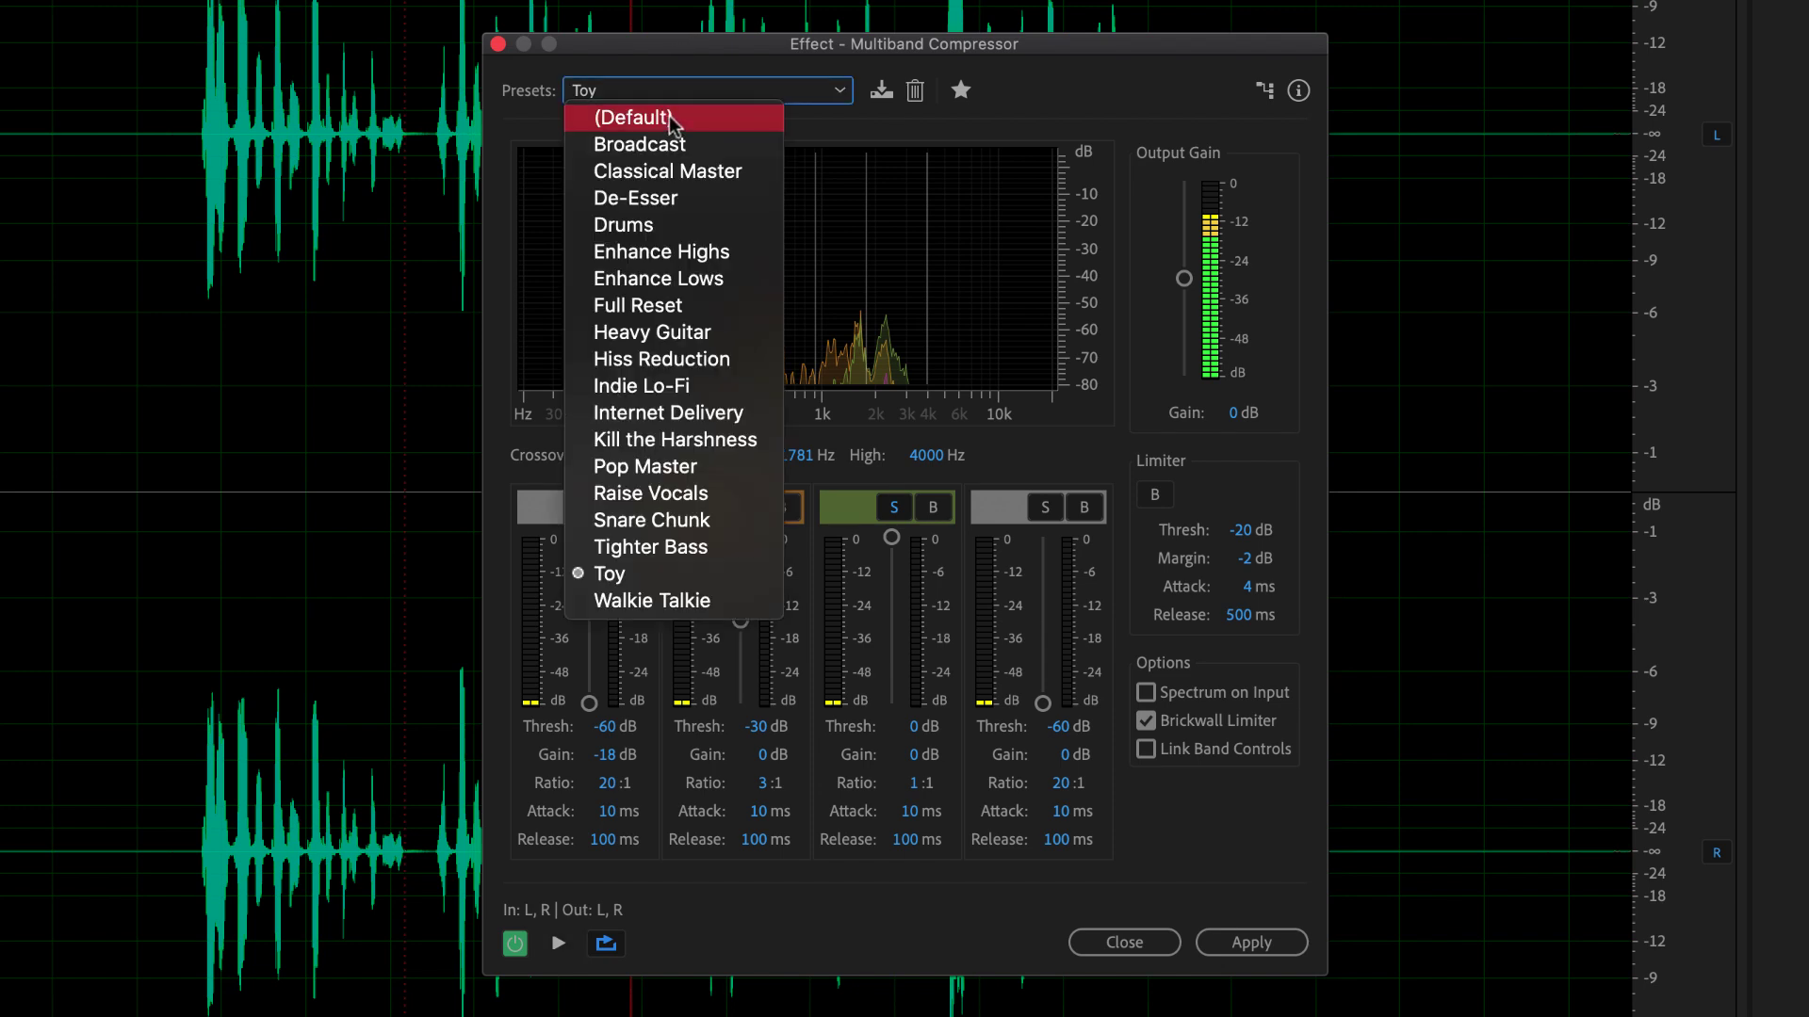
Step: Load and preview the Broadcast preset, then set Output Gain to -6 dB
{"action": "left_click", "coordinate": [657, 143]}
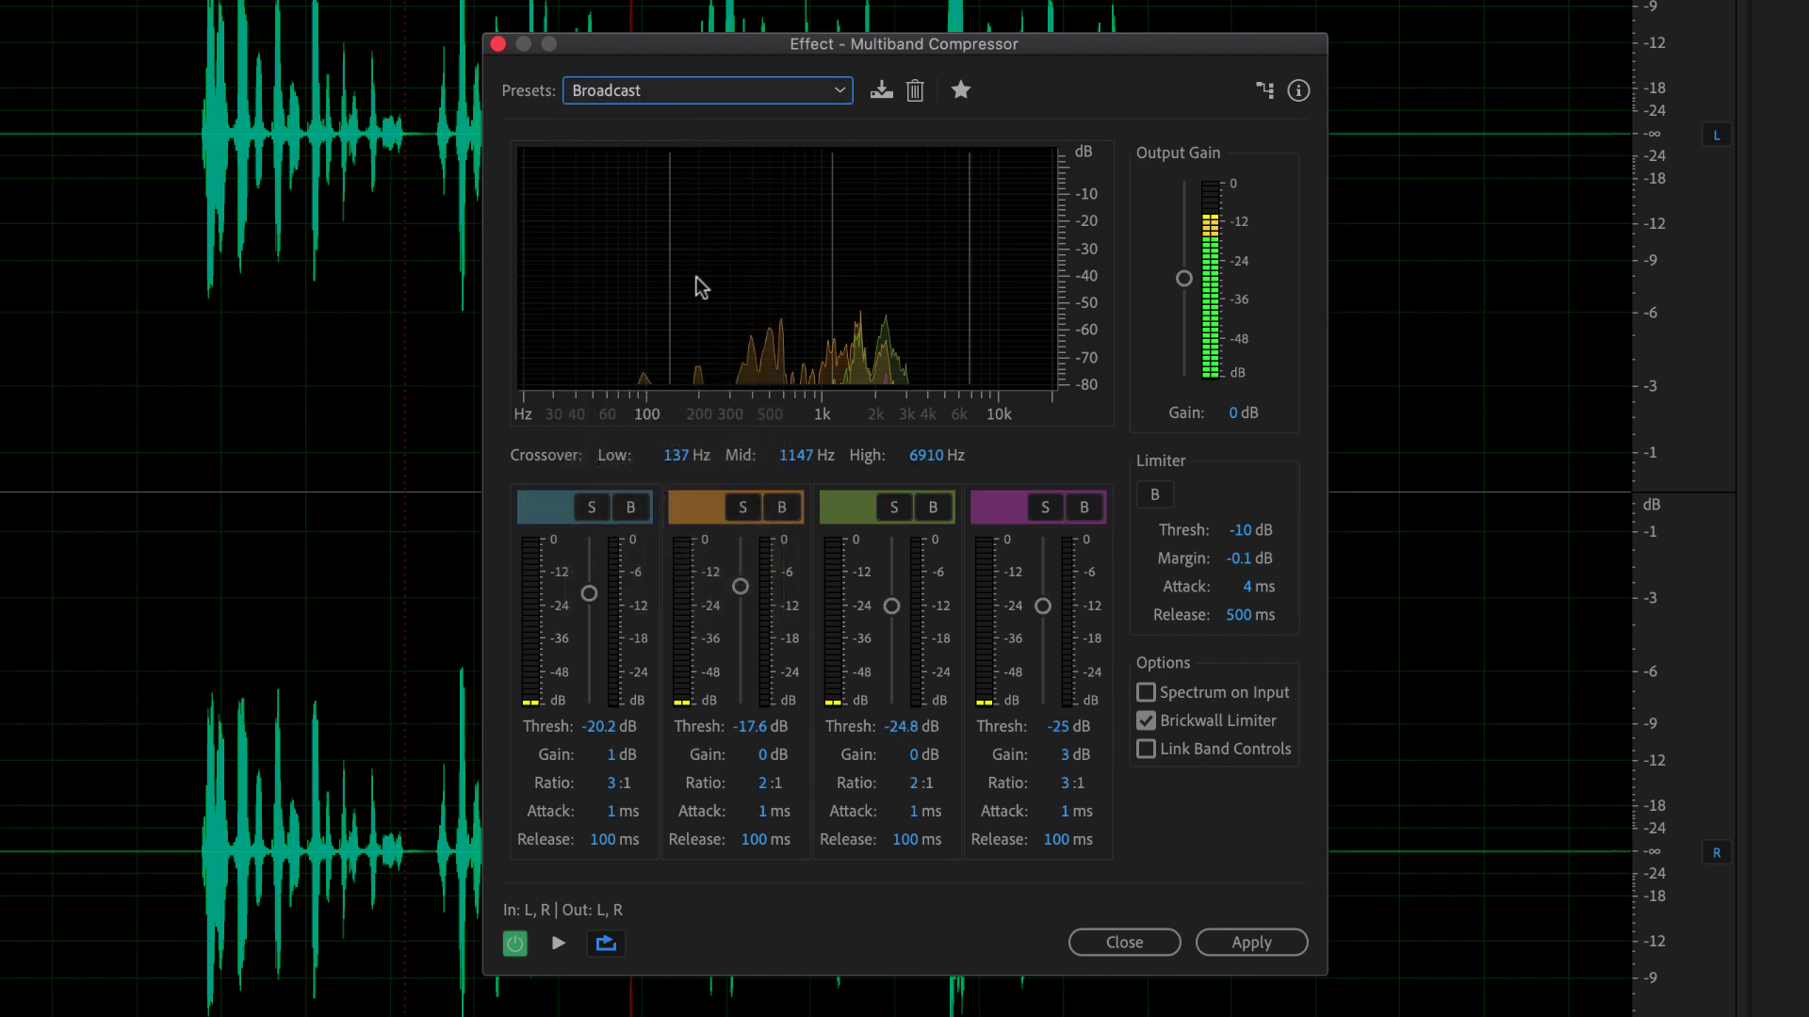
{"action": "left_click", "coordinate": [556, 947]}
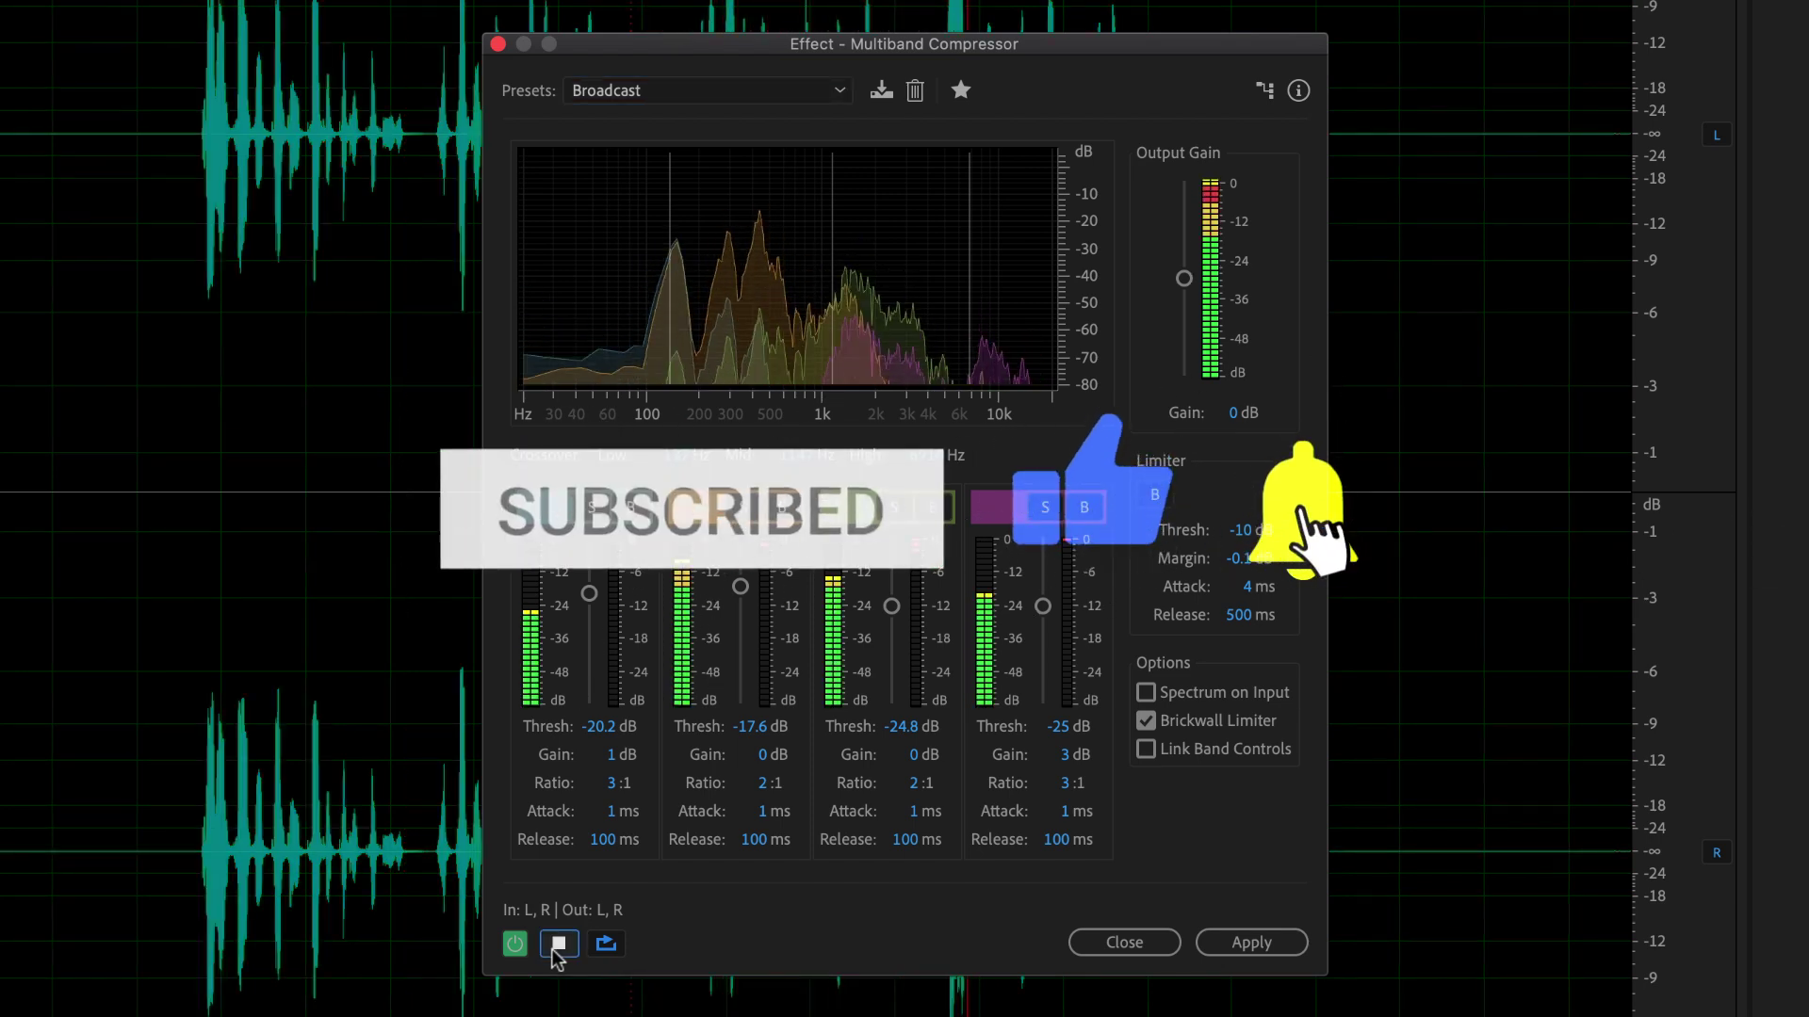
{"action": "left_click", "coordinate": [555, 949]}
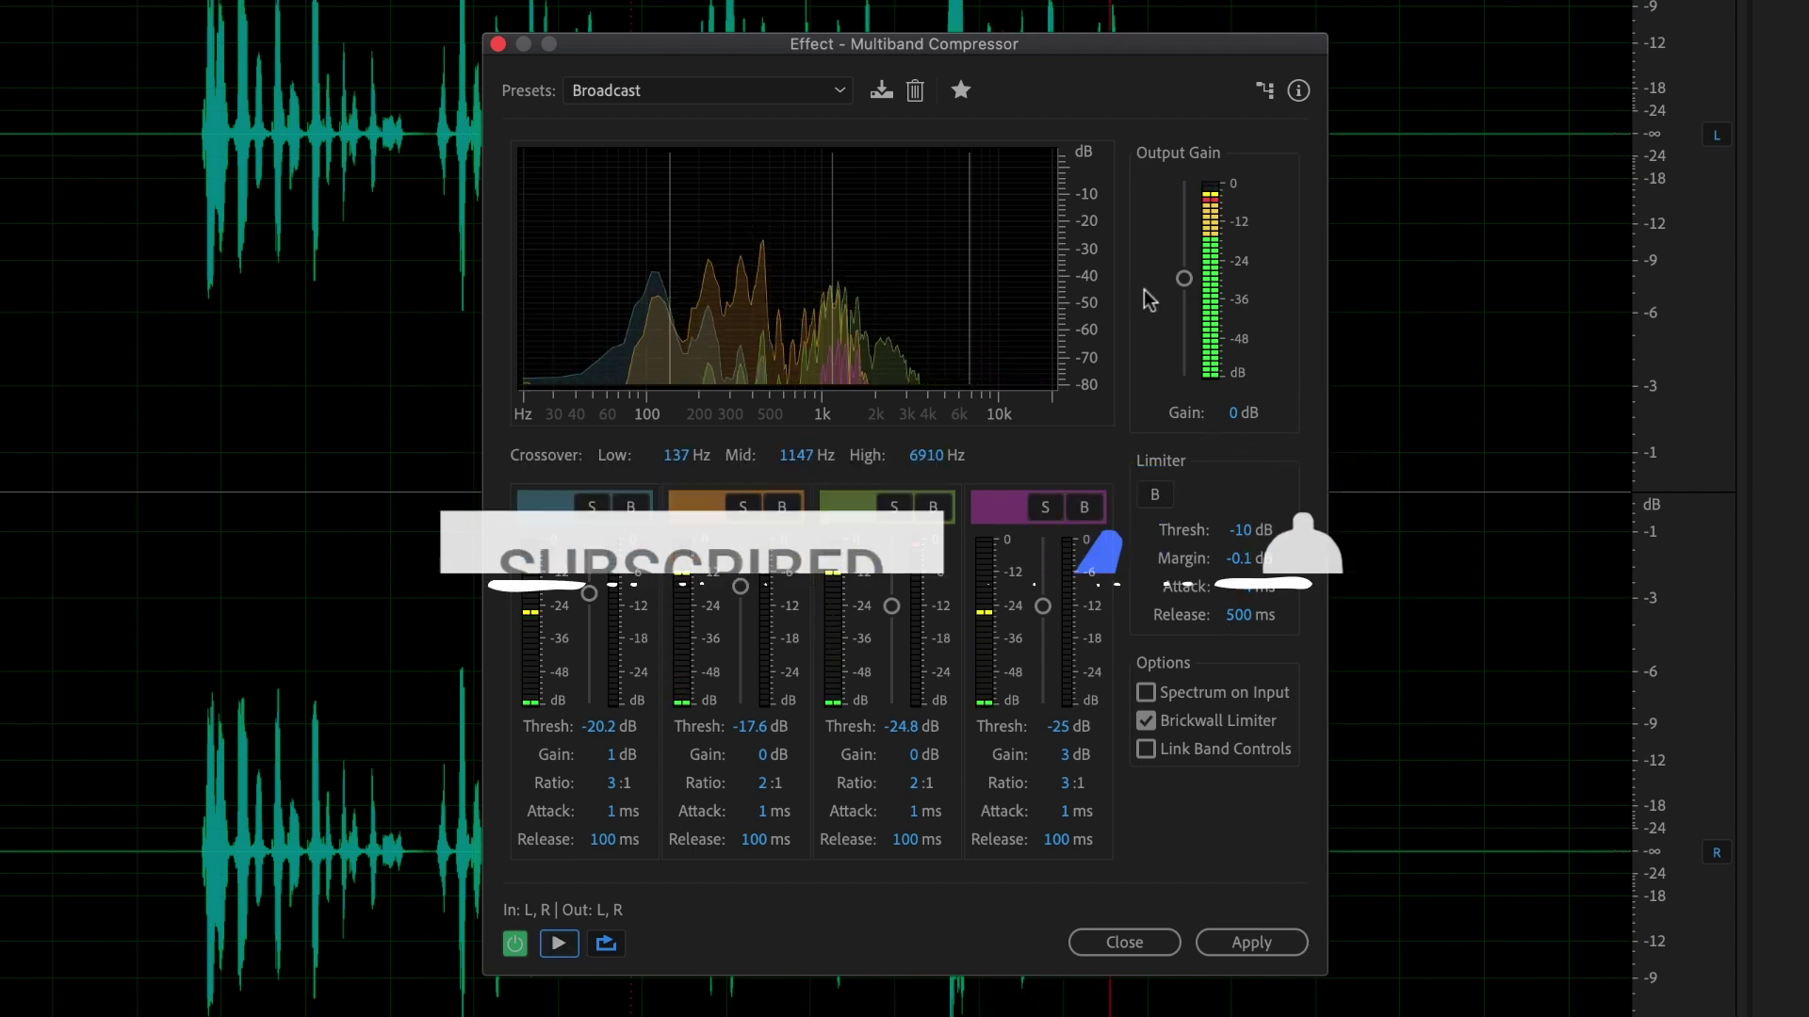
{"action": "left_click", "coordinate": [1232, 415]}
{"action": "type", "text": "-6"}
{"action": "key", "text": "Return"}
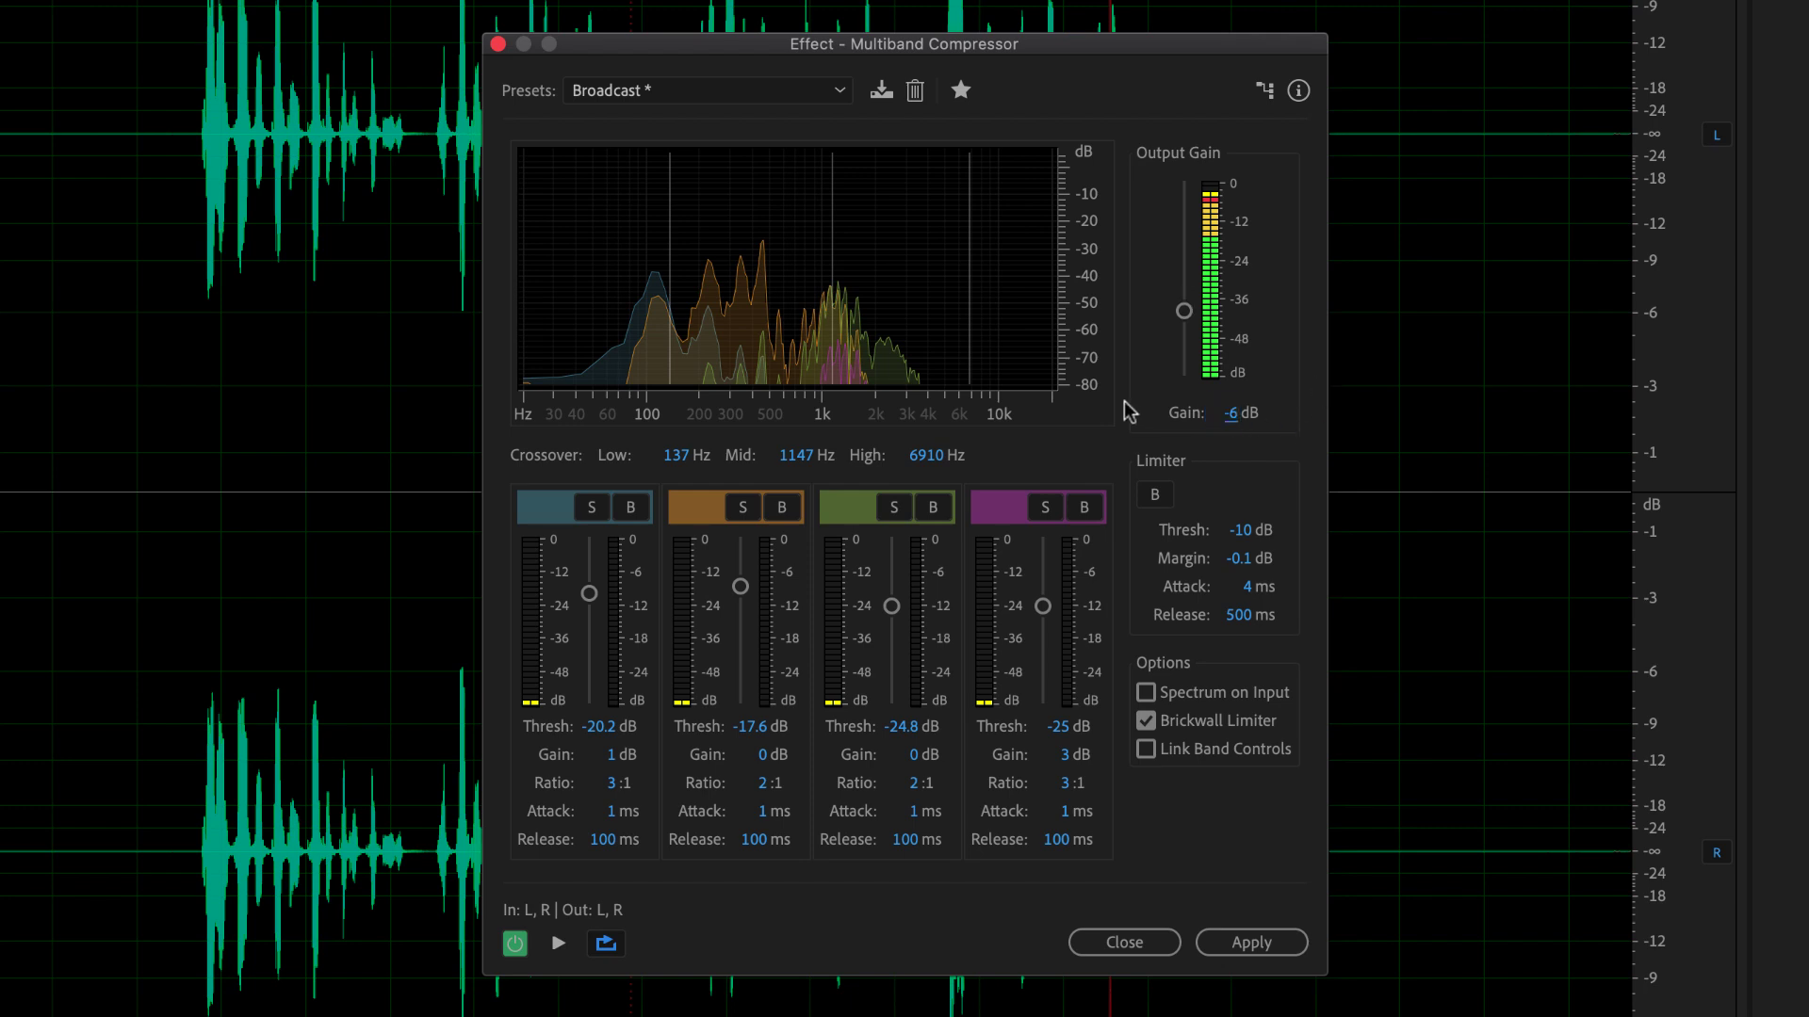
Step: Preview the whole recording from the start and apply the Broadcast multiband compression
{"action": "left_click", "coordinate": [558, 944]}
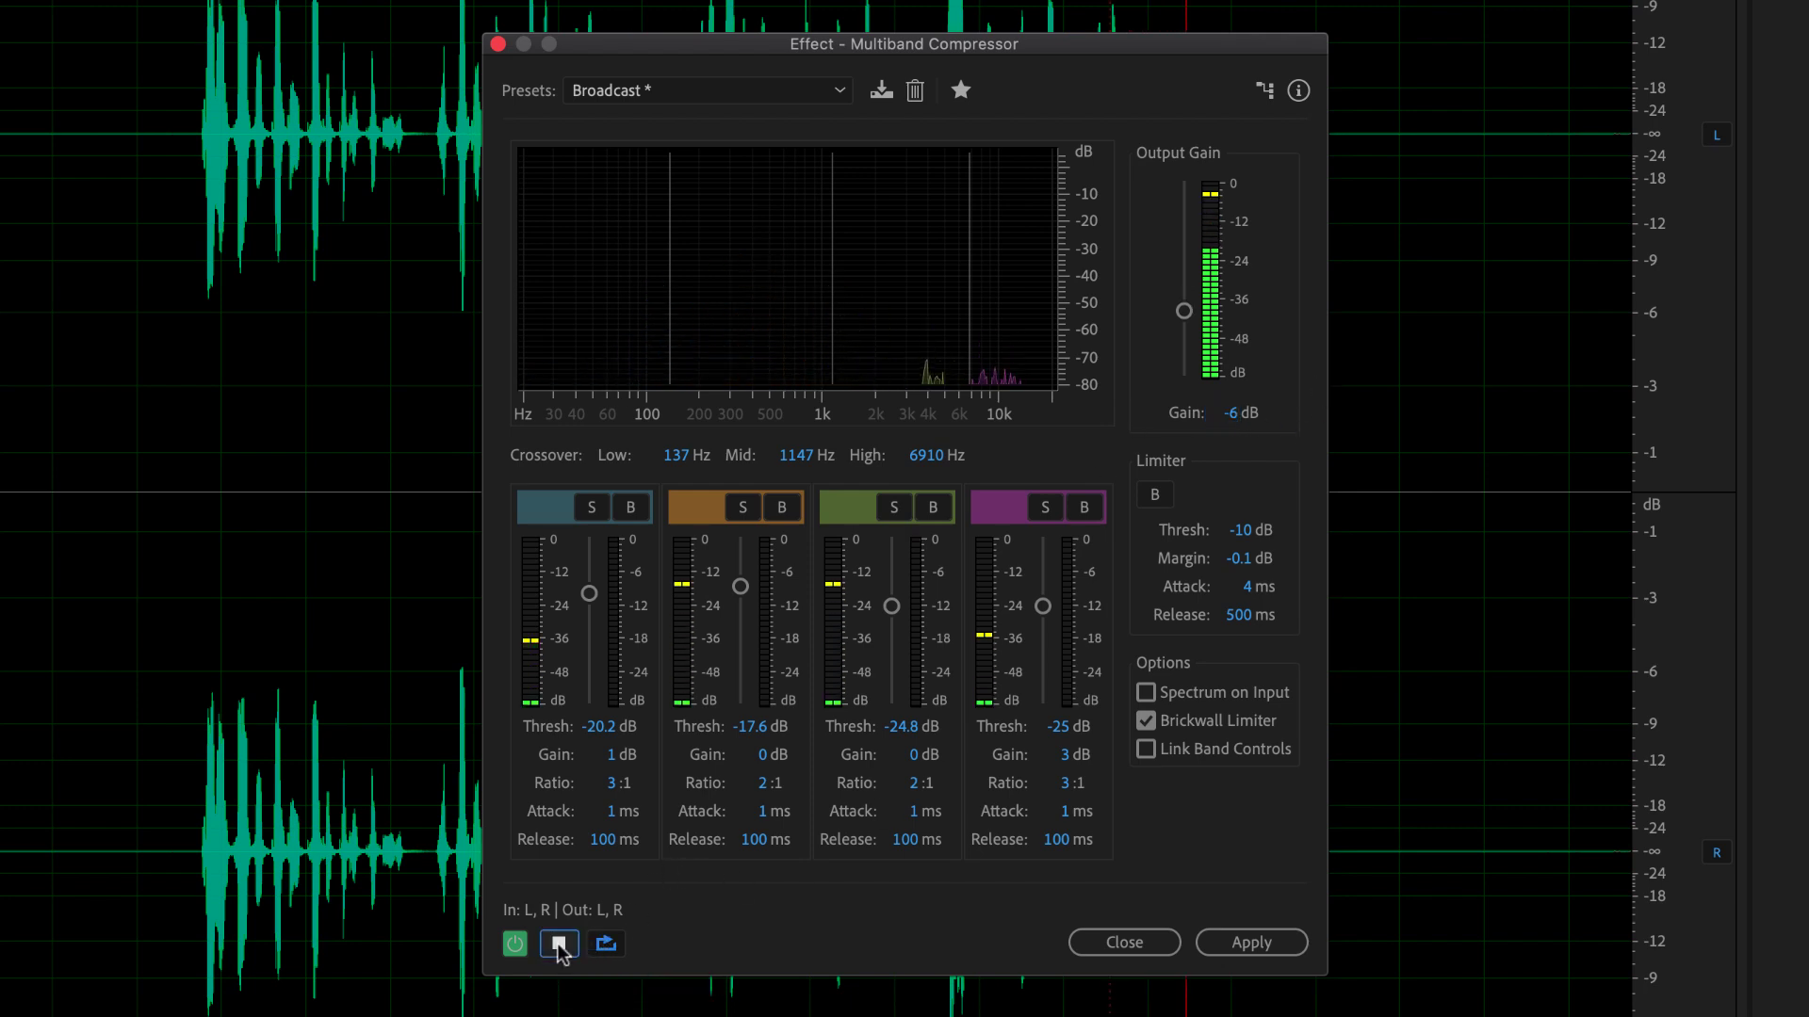
{"action": "double_click", "coordinate": [334, 903]}
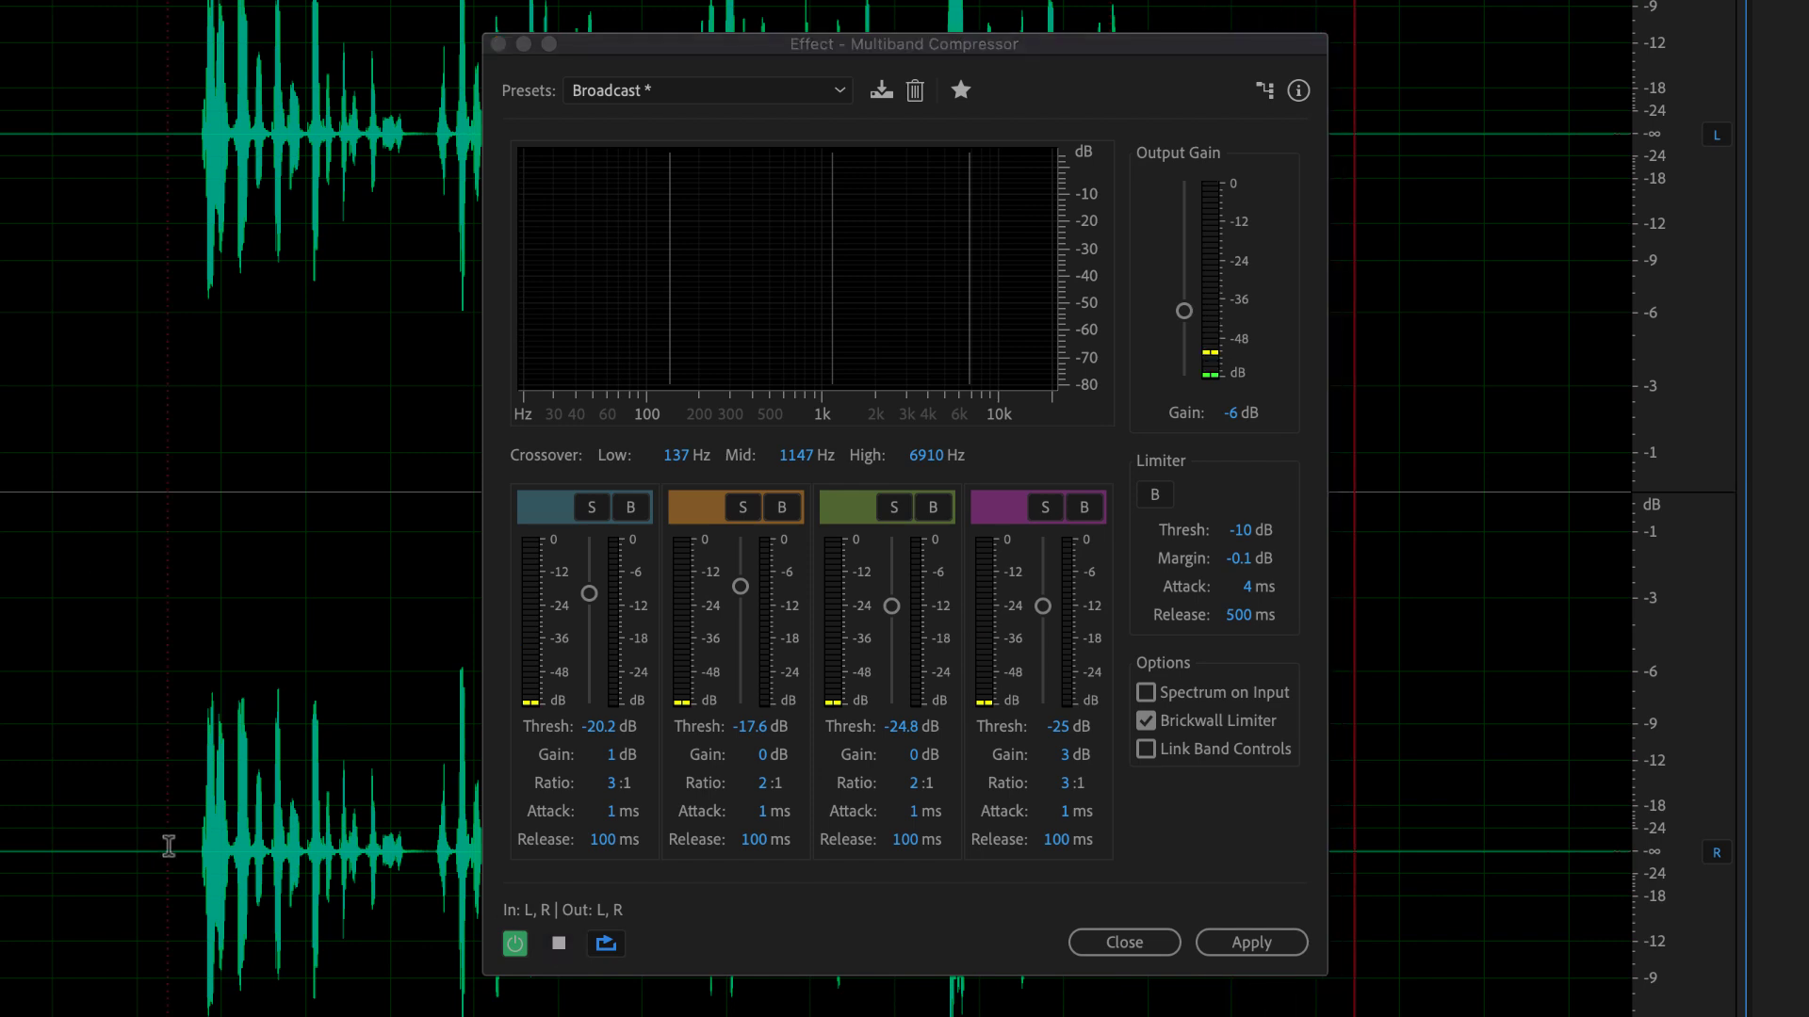
{"action": "left_click", "coordinate": [192, 857]}
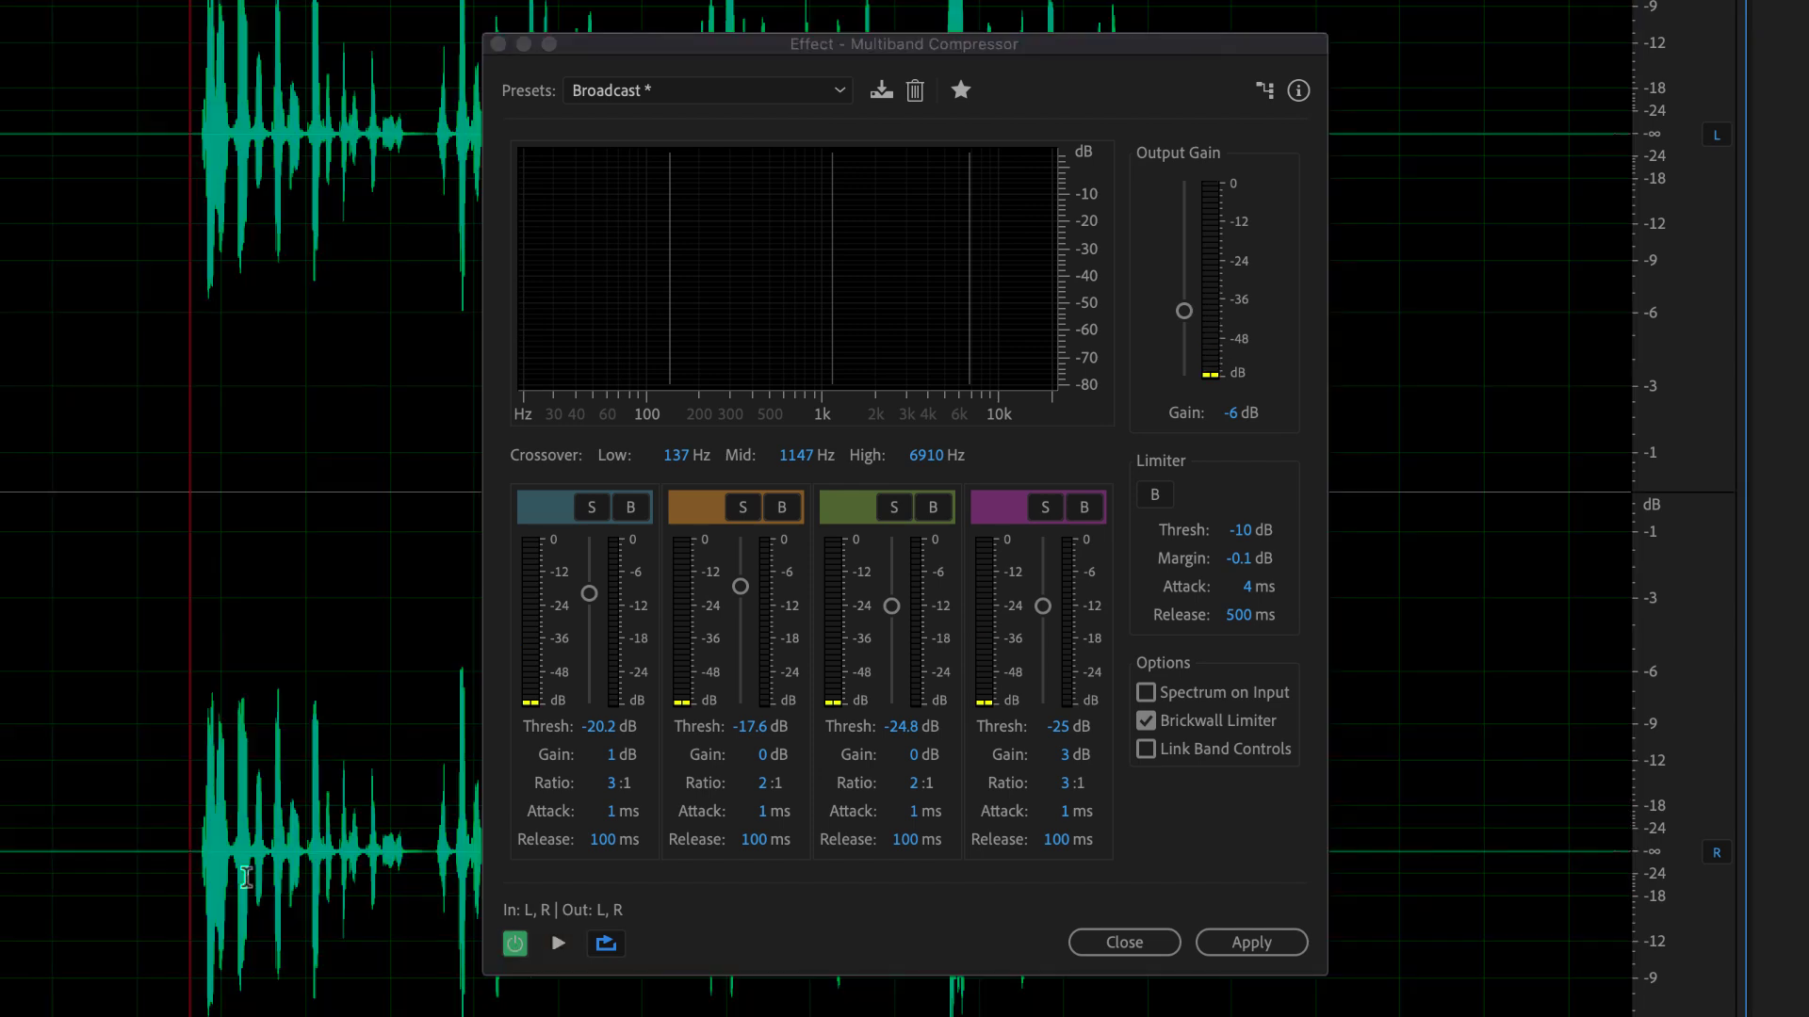
{"action": "left_click", "coordinate": [572, 945]}
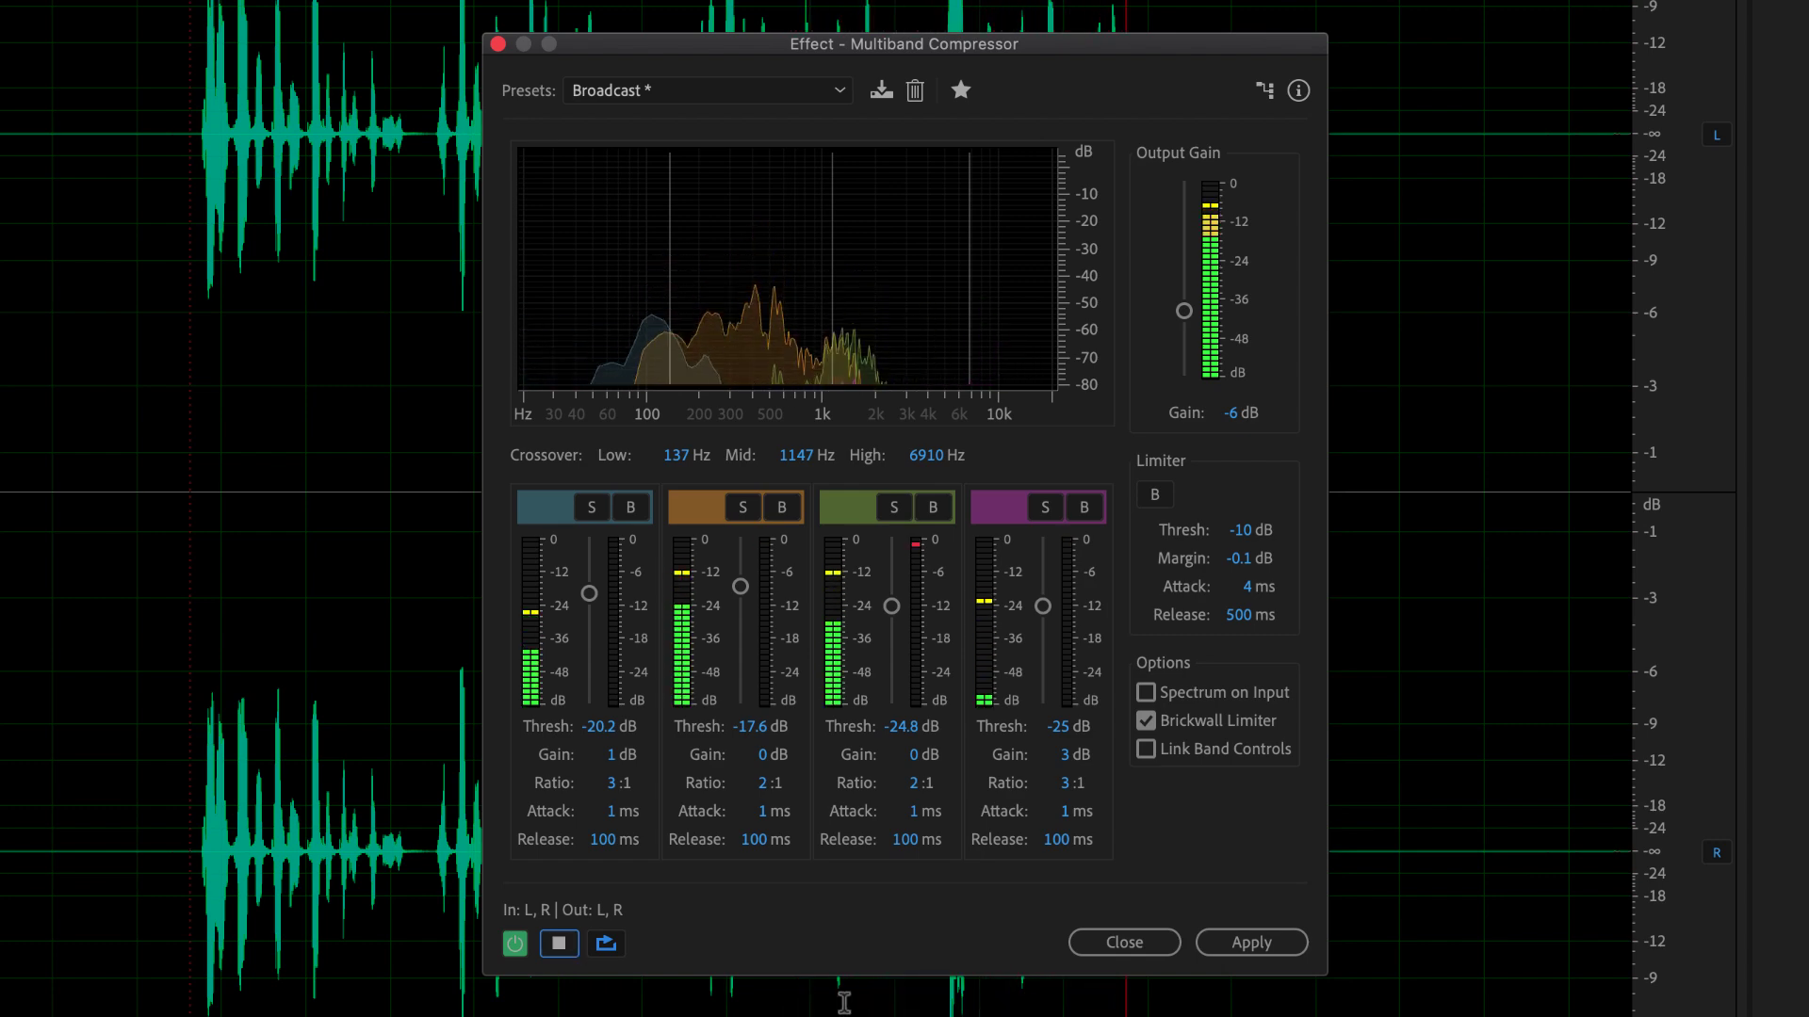
{"action": "left_click", "coordinate": [1225, 940]}
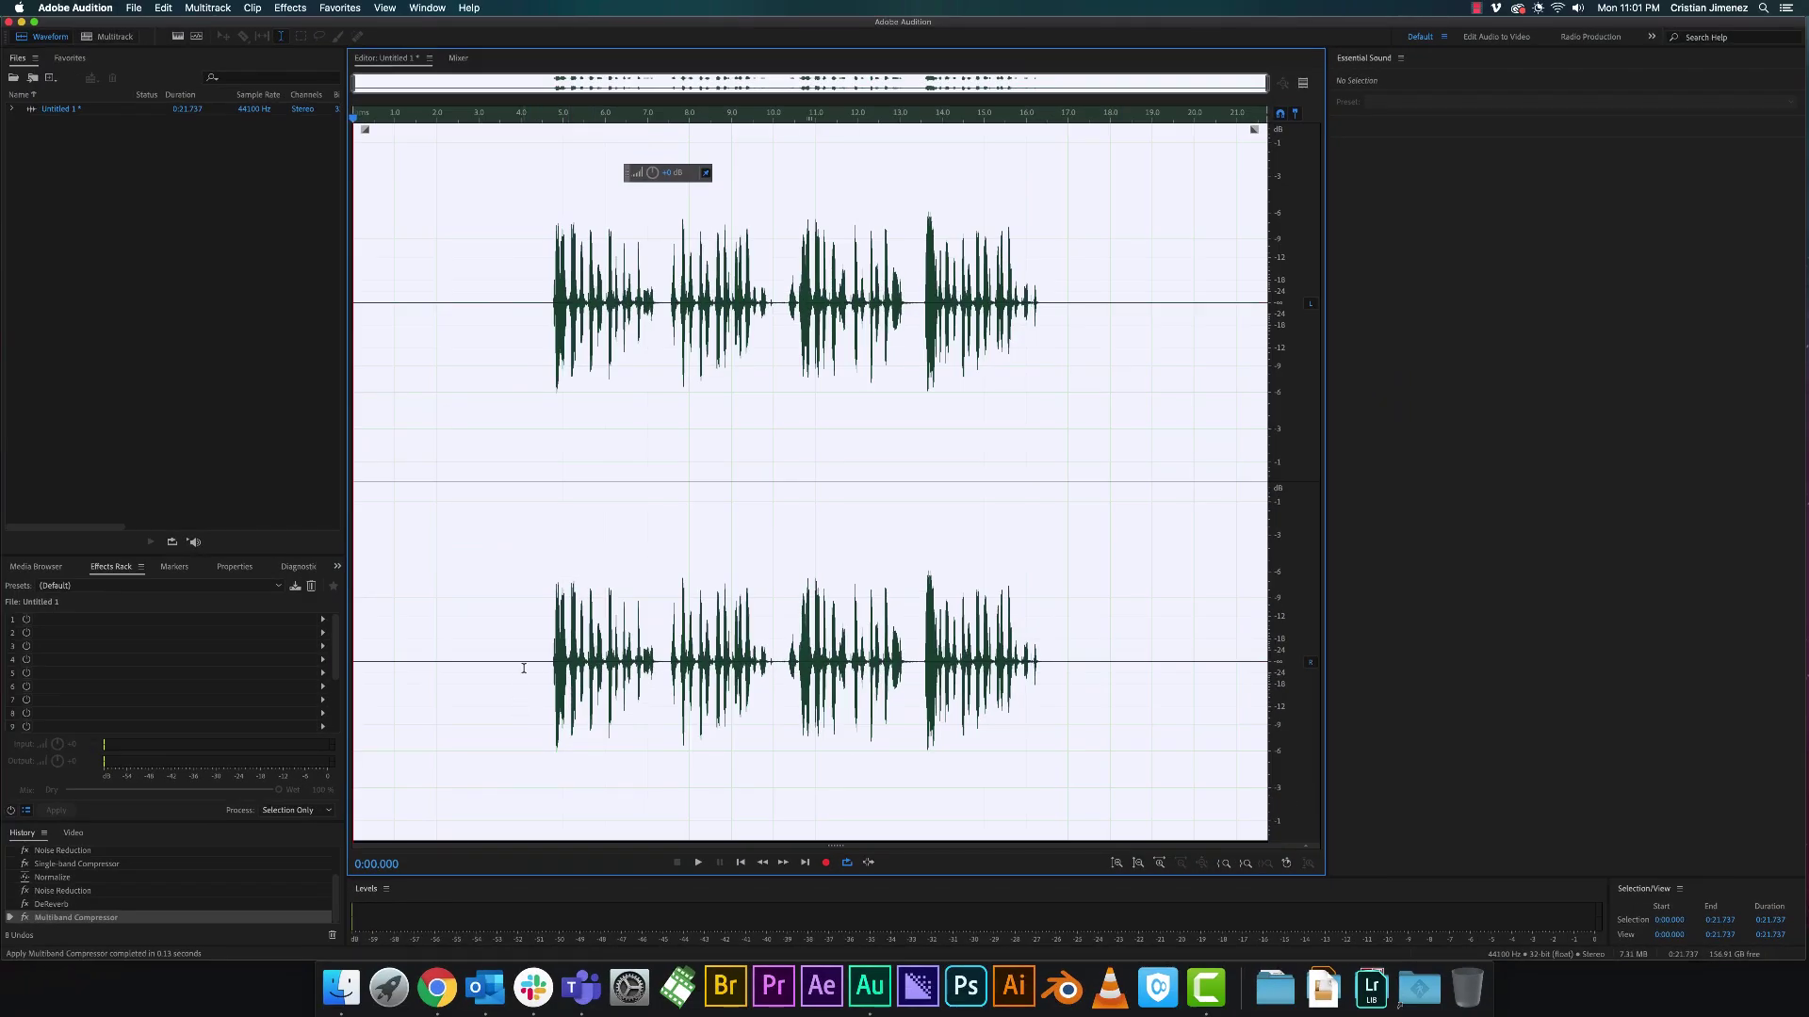
{"action": "left_click", "coordinate": [532, 663]}
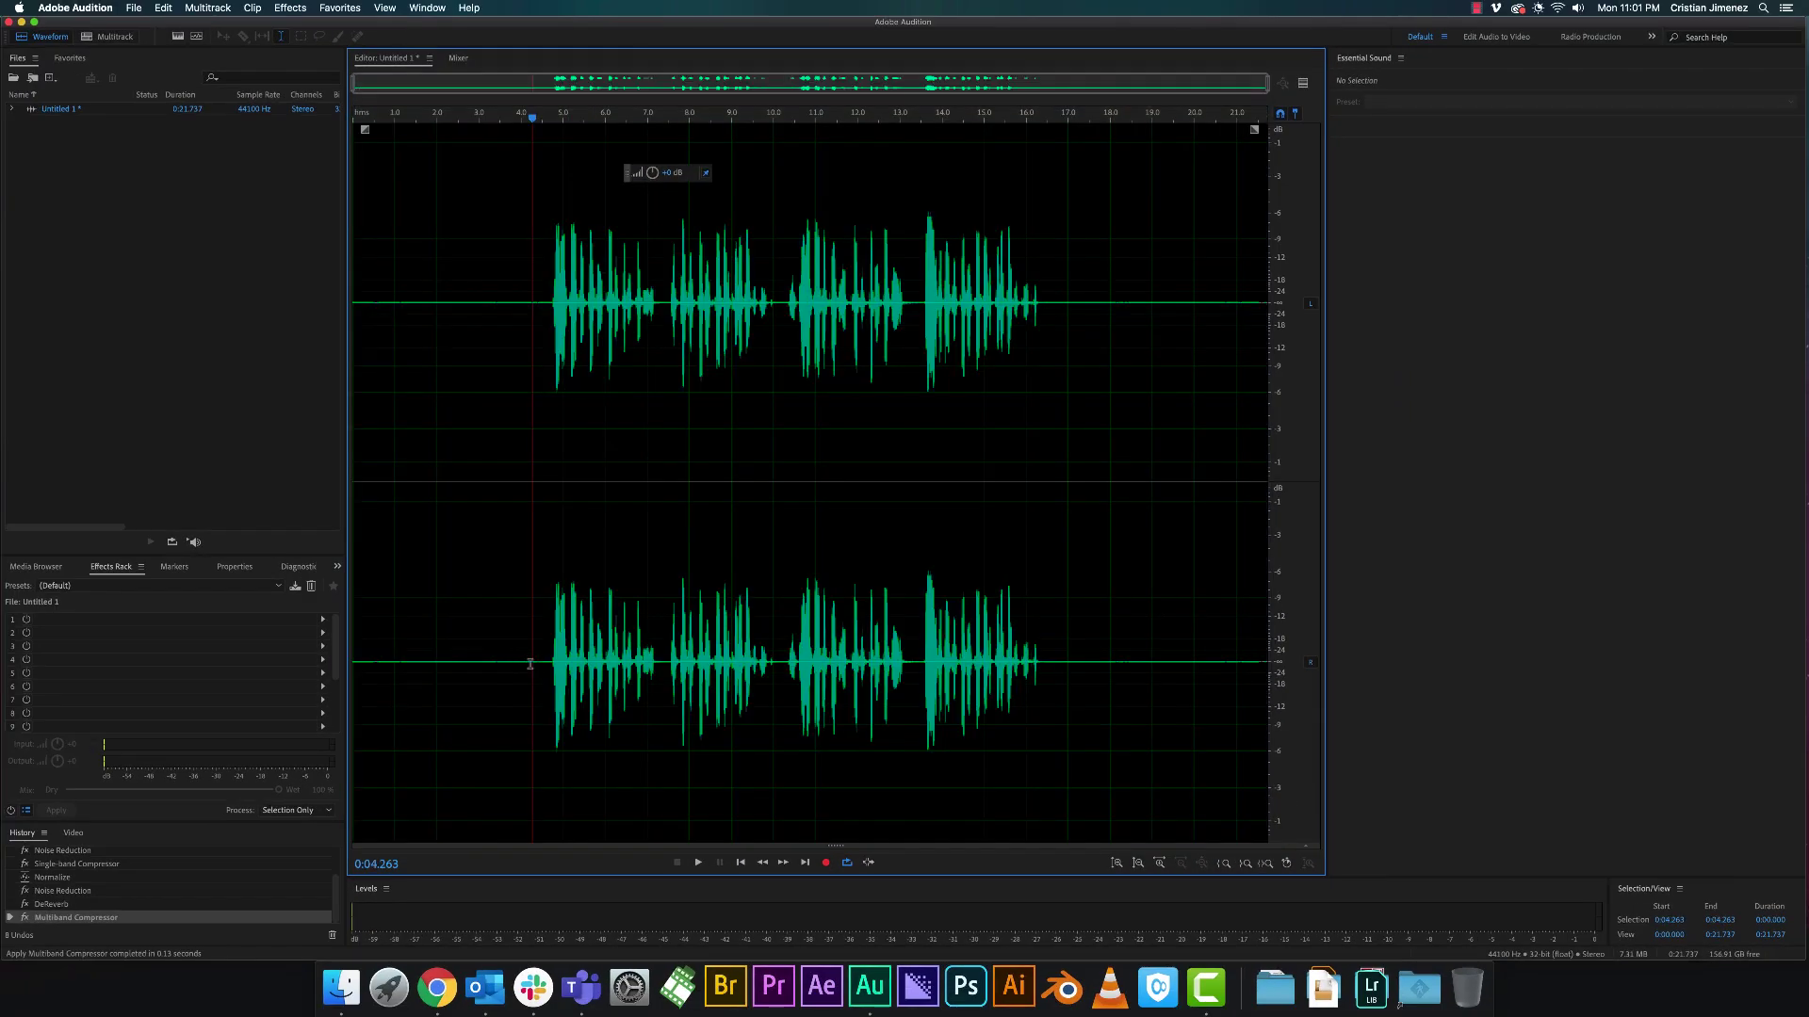